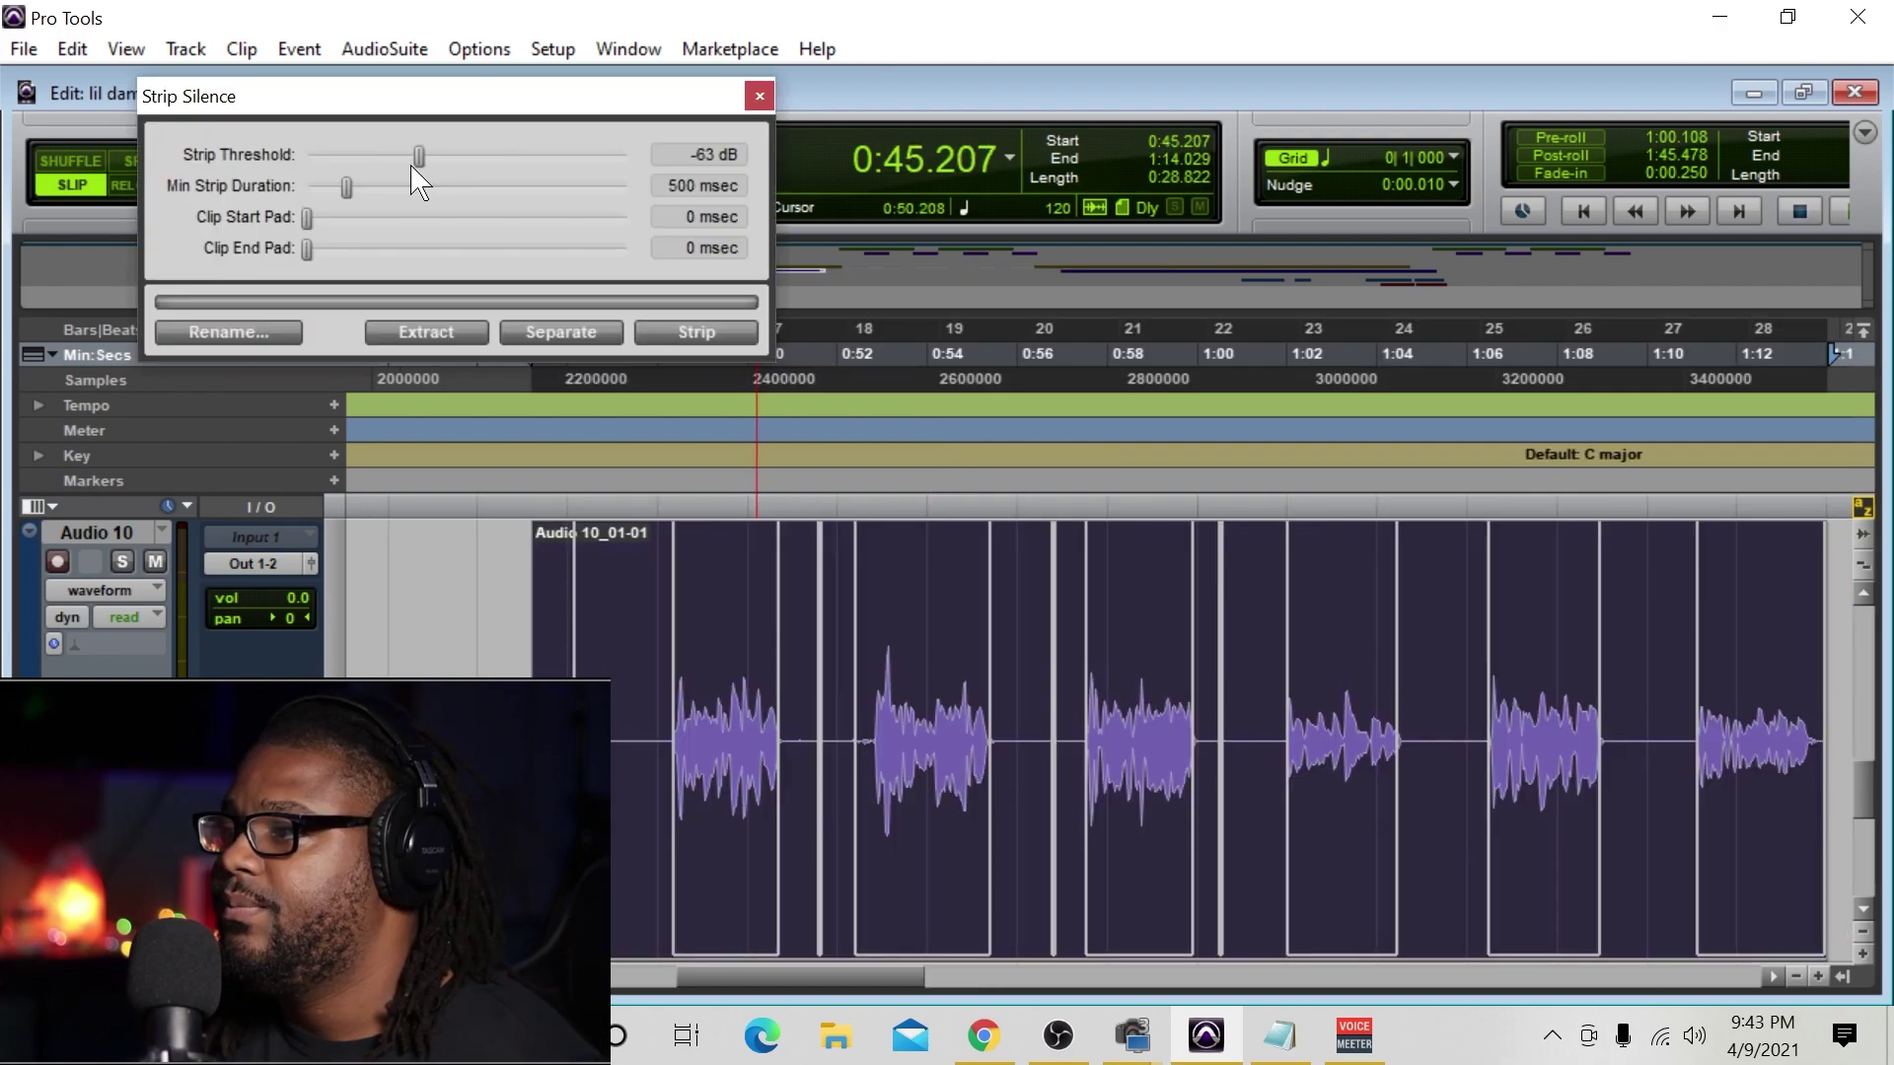
# Step: Zoom in on the first ad-lib phrases, framing about 0:43–0:59 to see their gaps
pyautogui.moveTo(414, 180)
pyautogui.mouseDown()
pyautogui.moveTo(398, 180)
pyautogui.moveTo(527, 176)
pyautogui.moveTo(420, 187)
pyautogui.mouseUp()
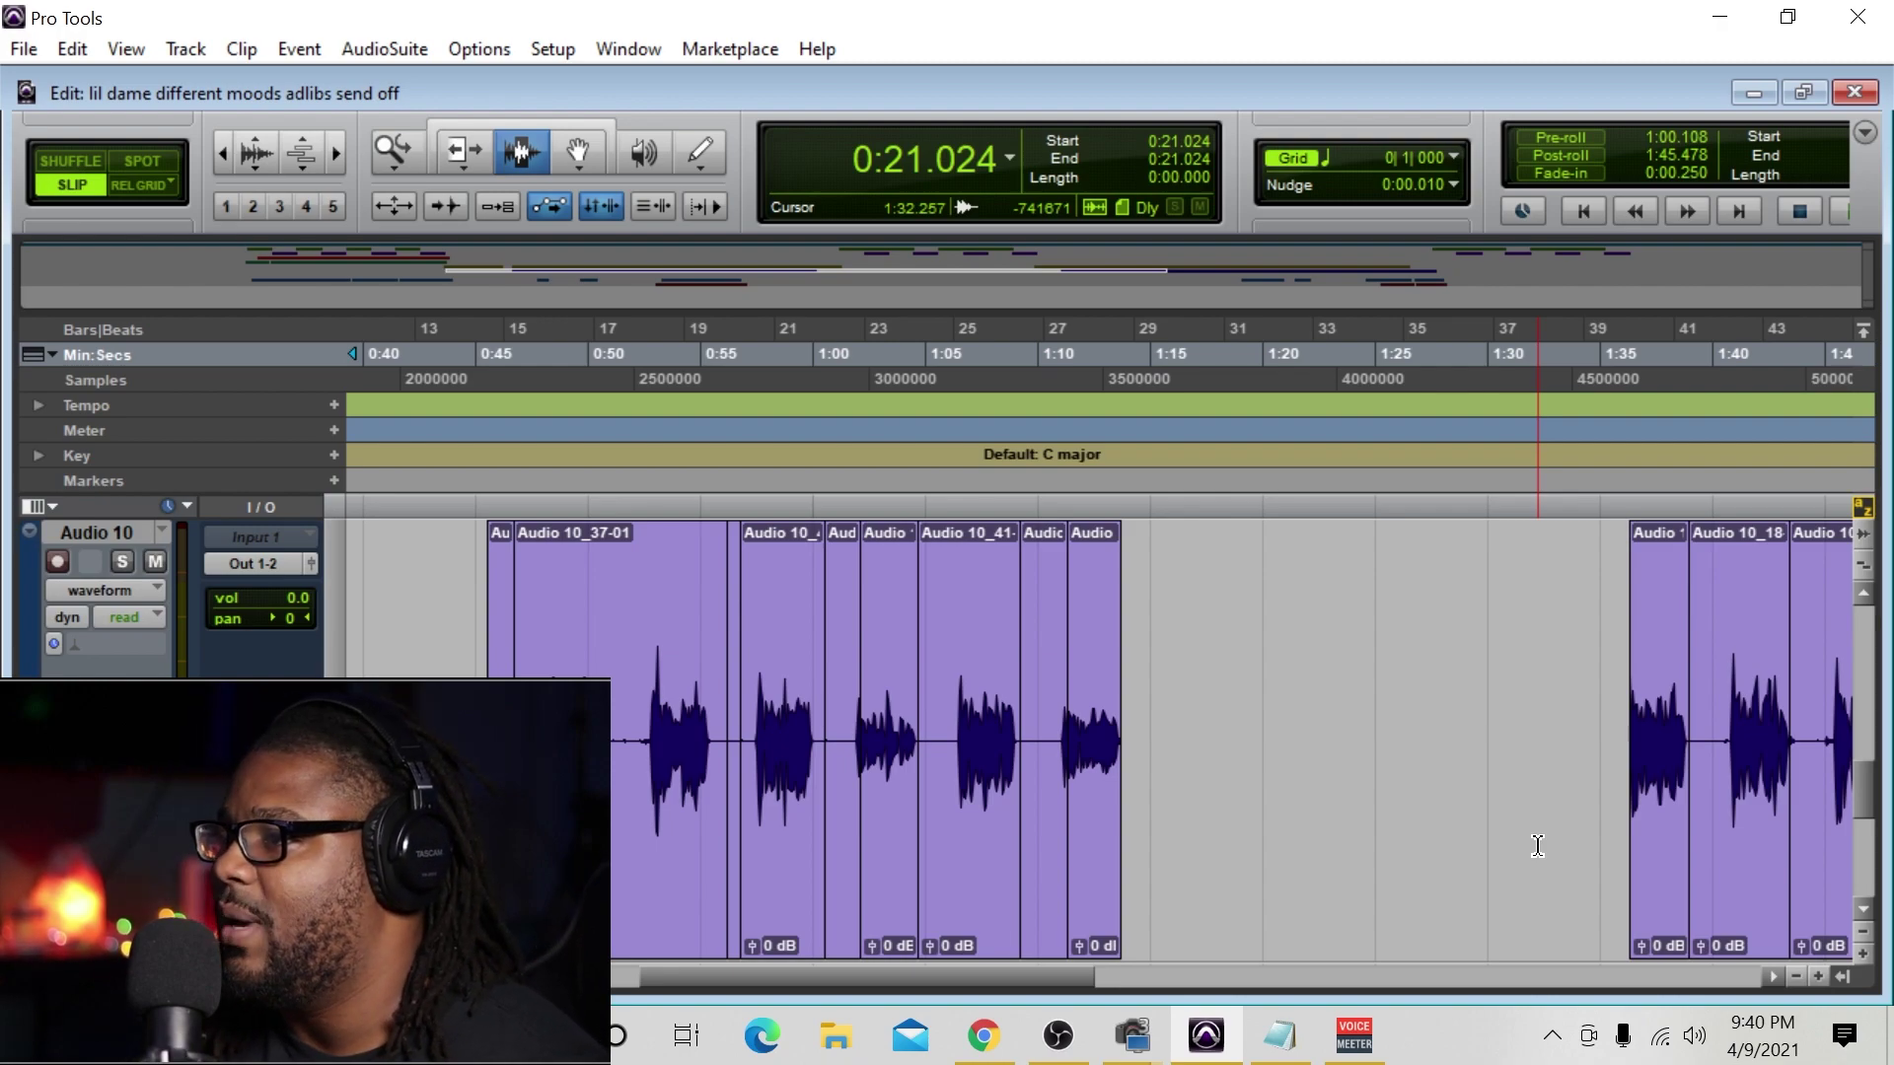
pyautogui.click(332, 154)
pyautogui.click(332, 154)
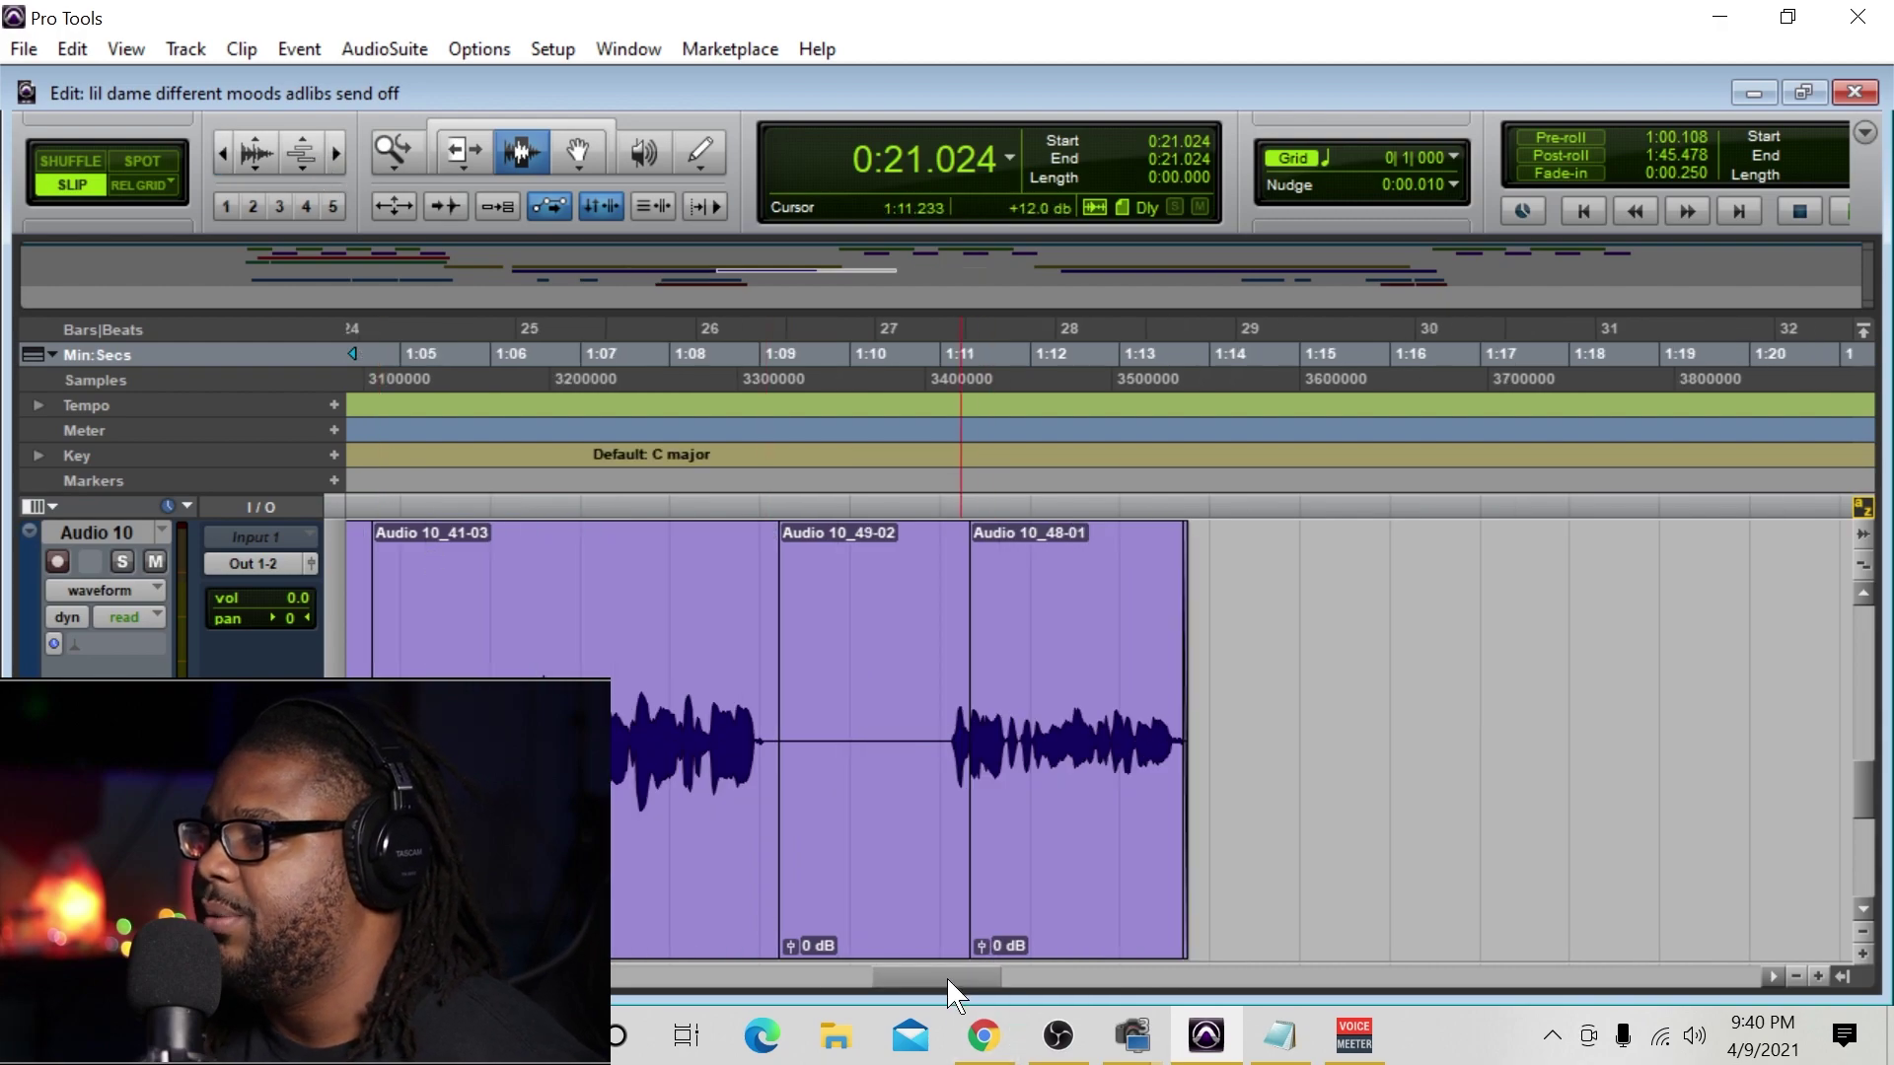
pyautogui.moveTo(955, 979); pyautogui.dragTo(789, 976)
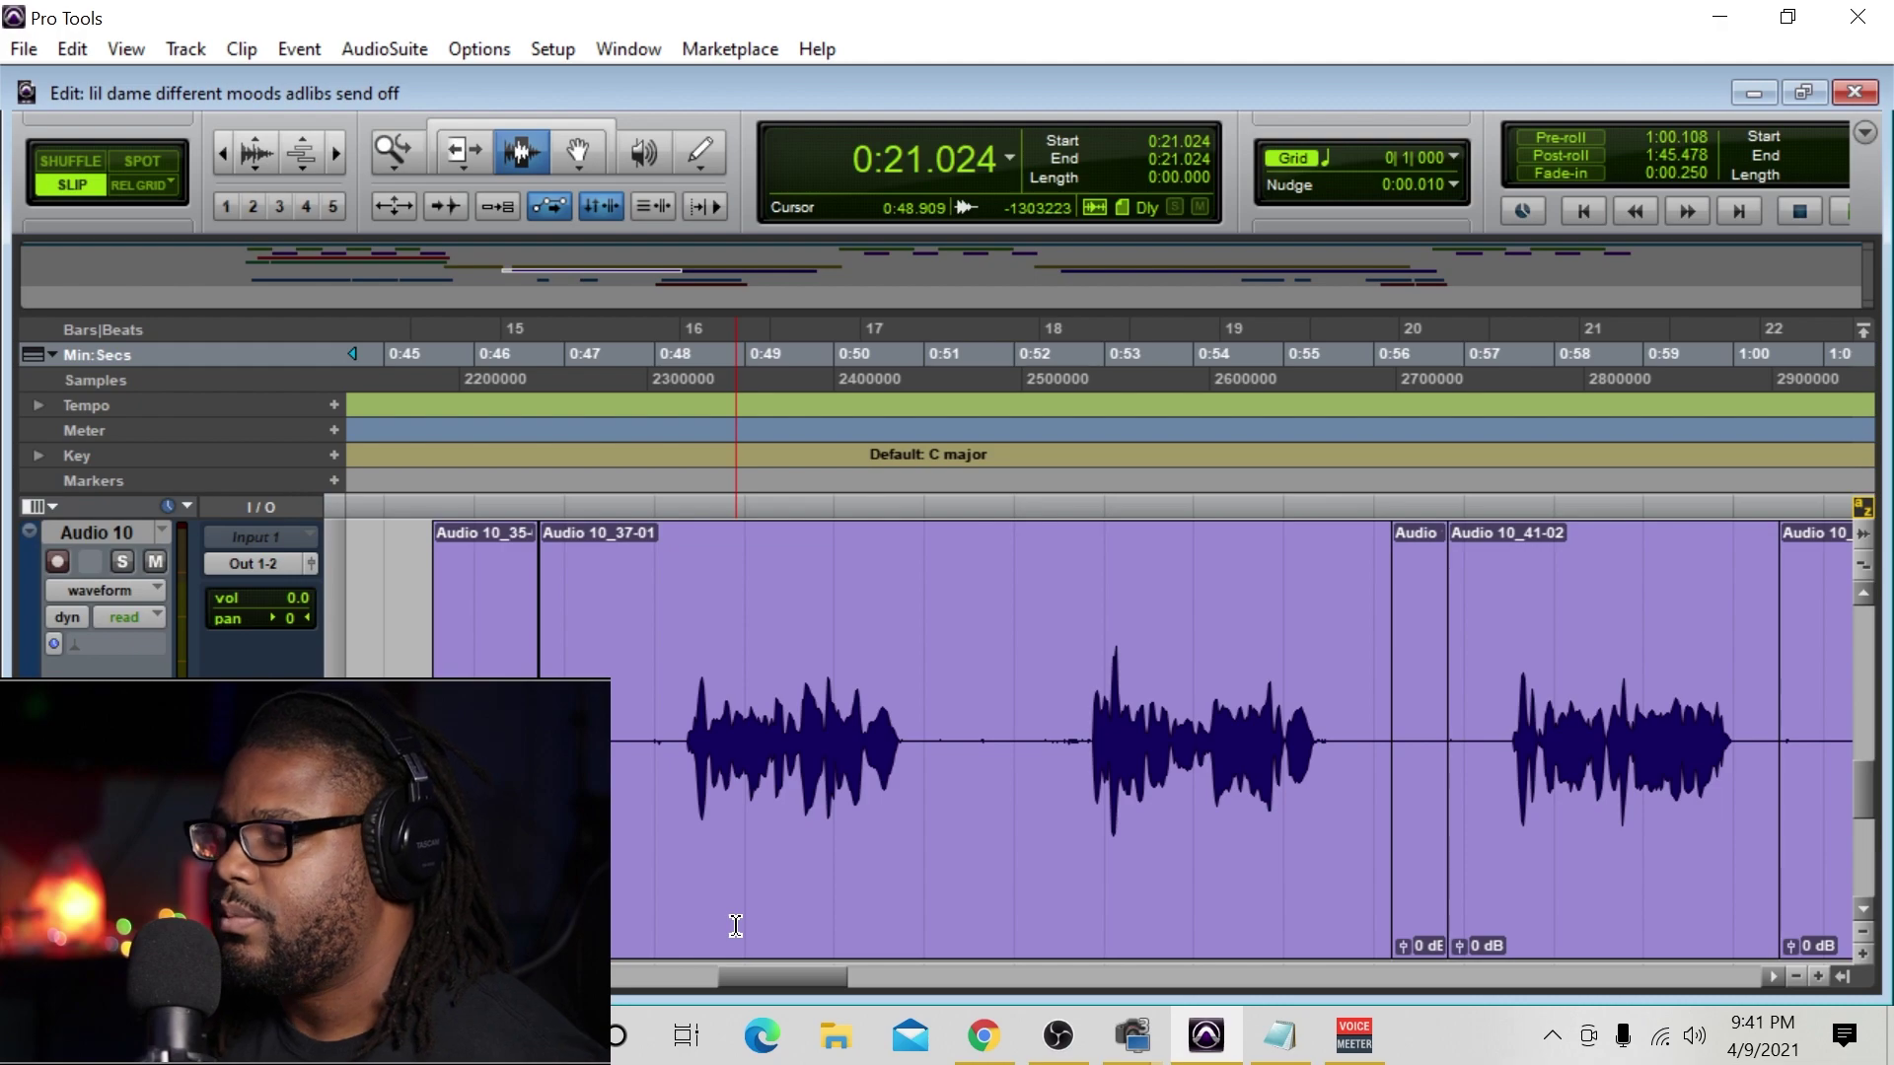
pyautogui.moveTo(779, 979)
pyautogui.mouseDown()
pyautogui.moveTo(761, 992)
pyautogui.moveTo(1036, 998)
pyautogui.moveTo(786, 999)
pyautogui.moveTo(804, 996)
pyautogui.mouseUp()
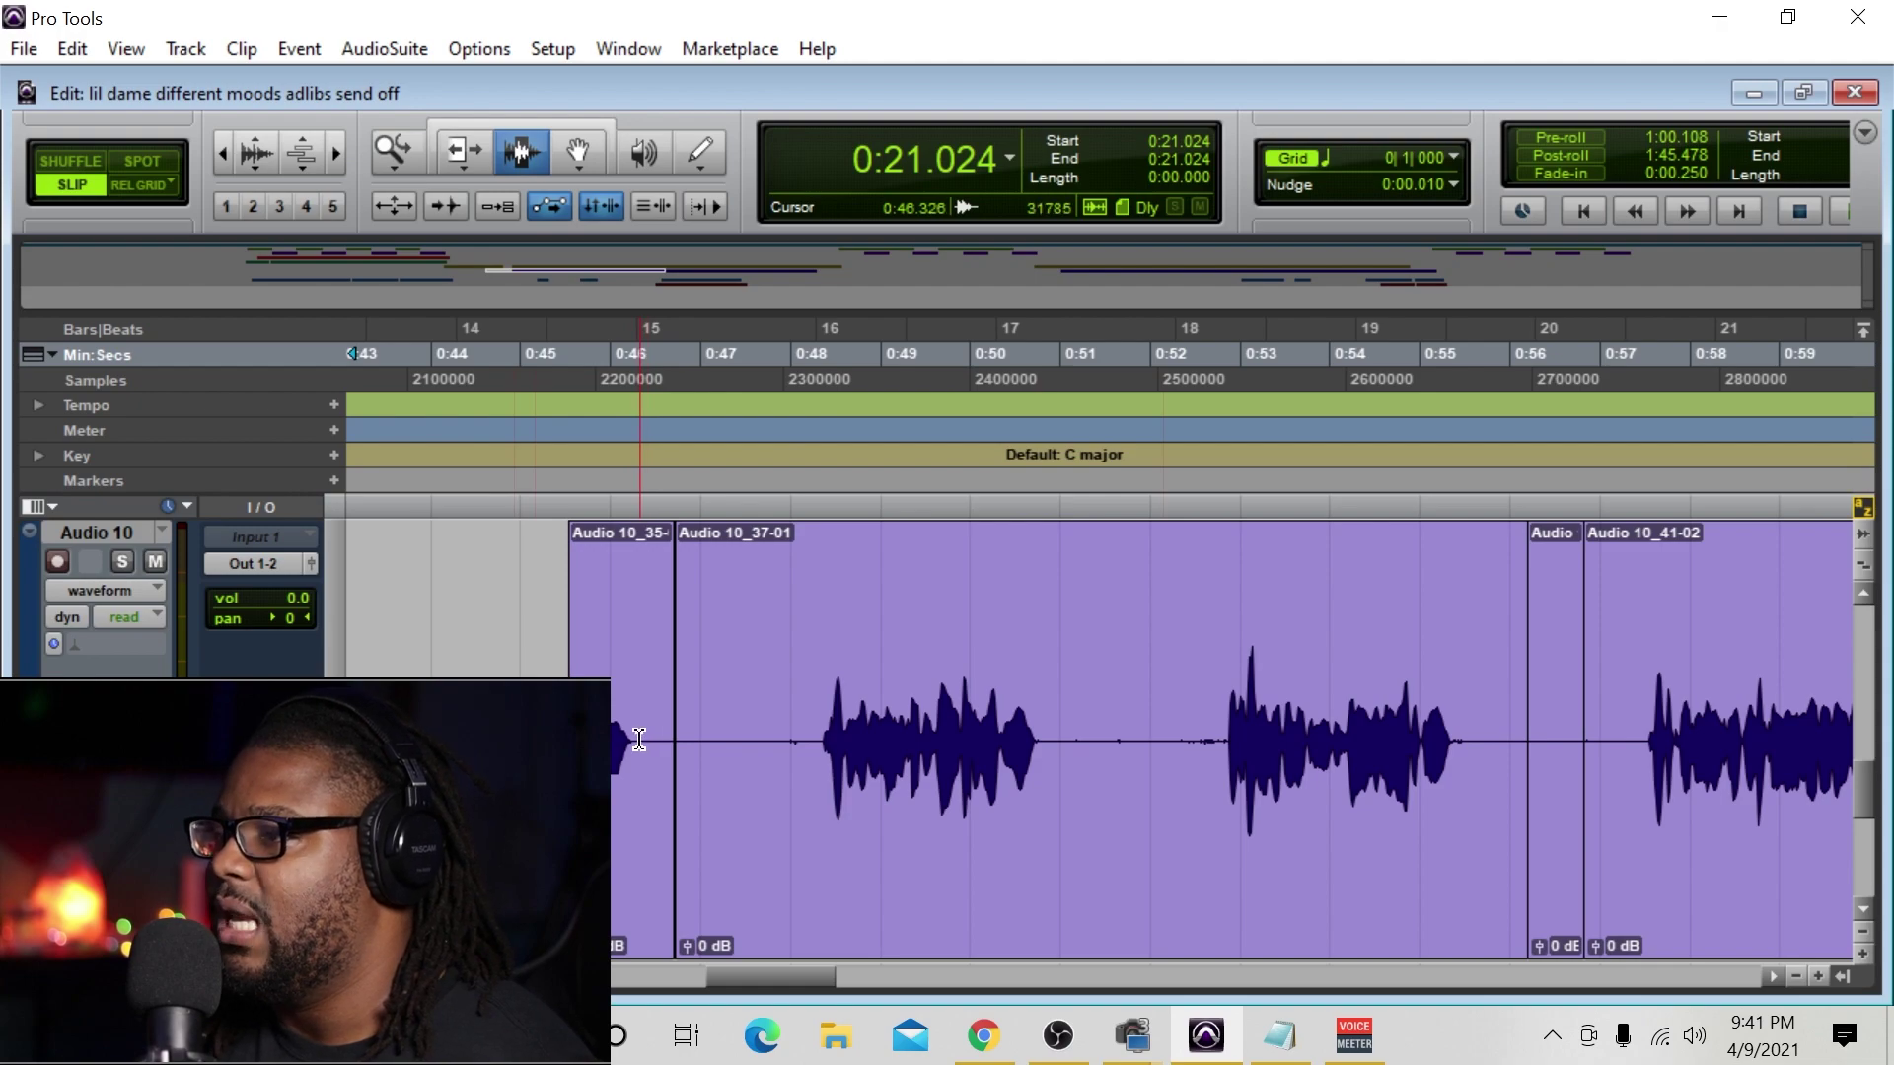
# Step: Delete the silent stretch after the first short phrase and zoom in on the cut point
pyautogui.moveTo(640, 740); pyautogui.dragTo(817, 797)
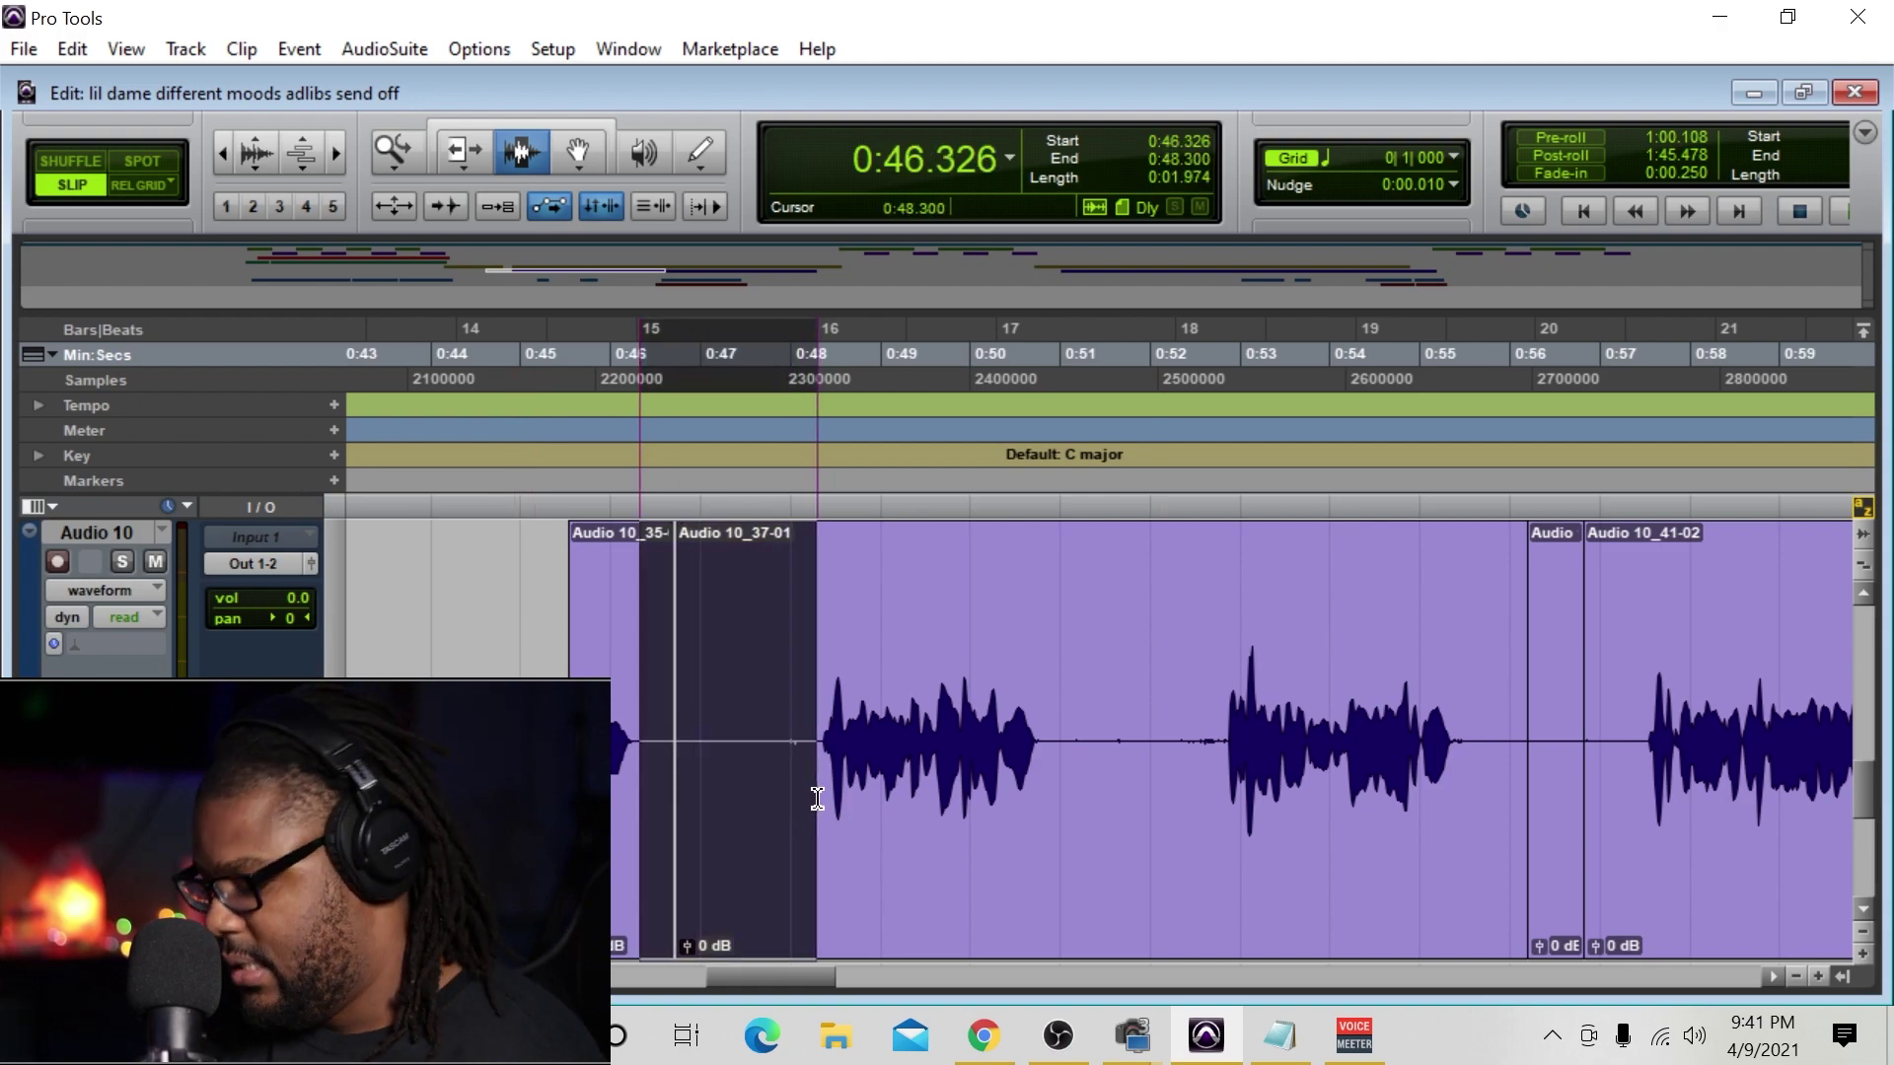
pyautogui.press('Delete')
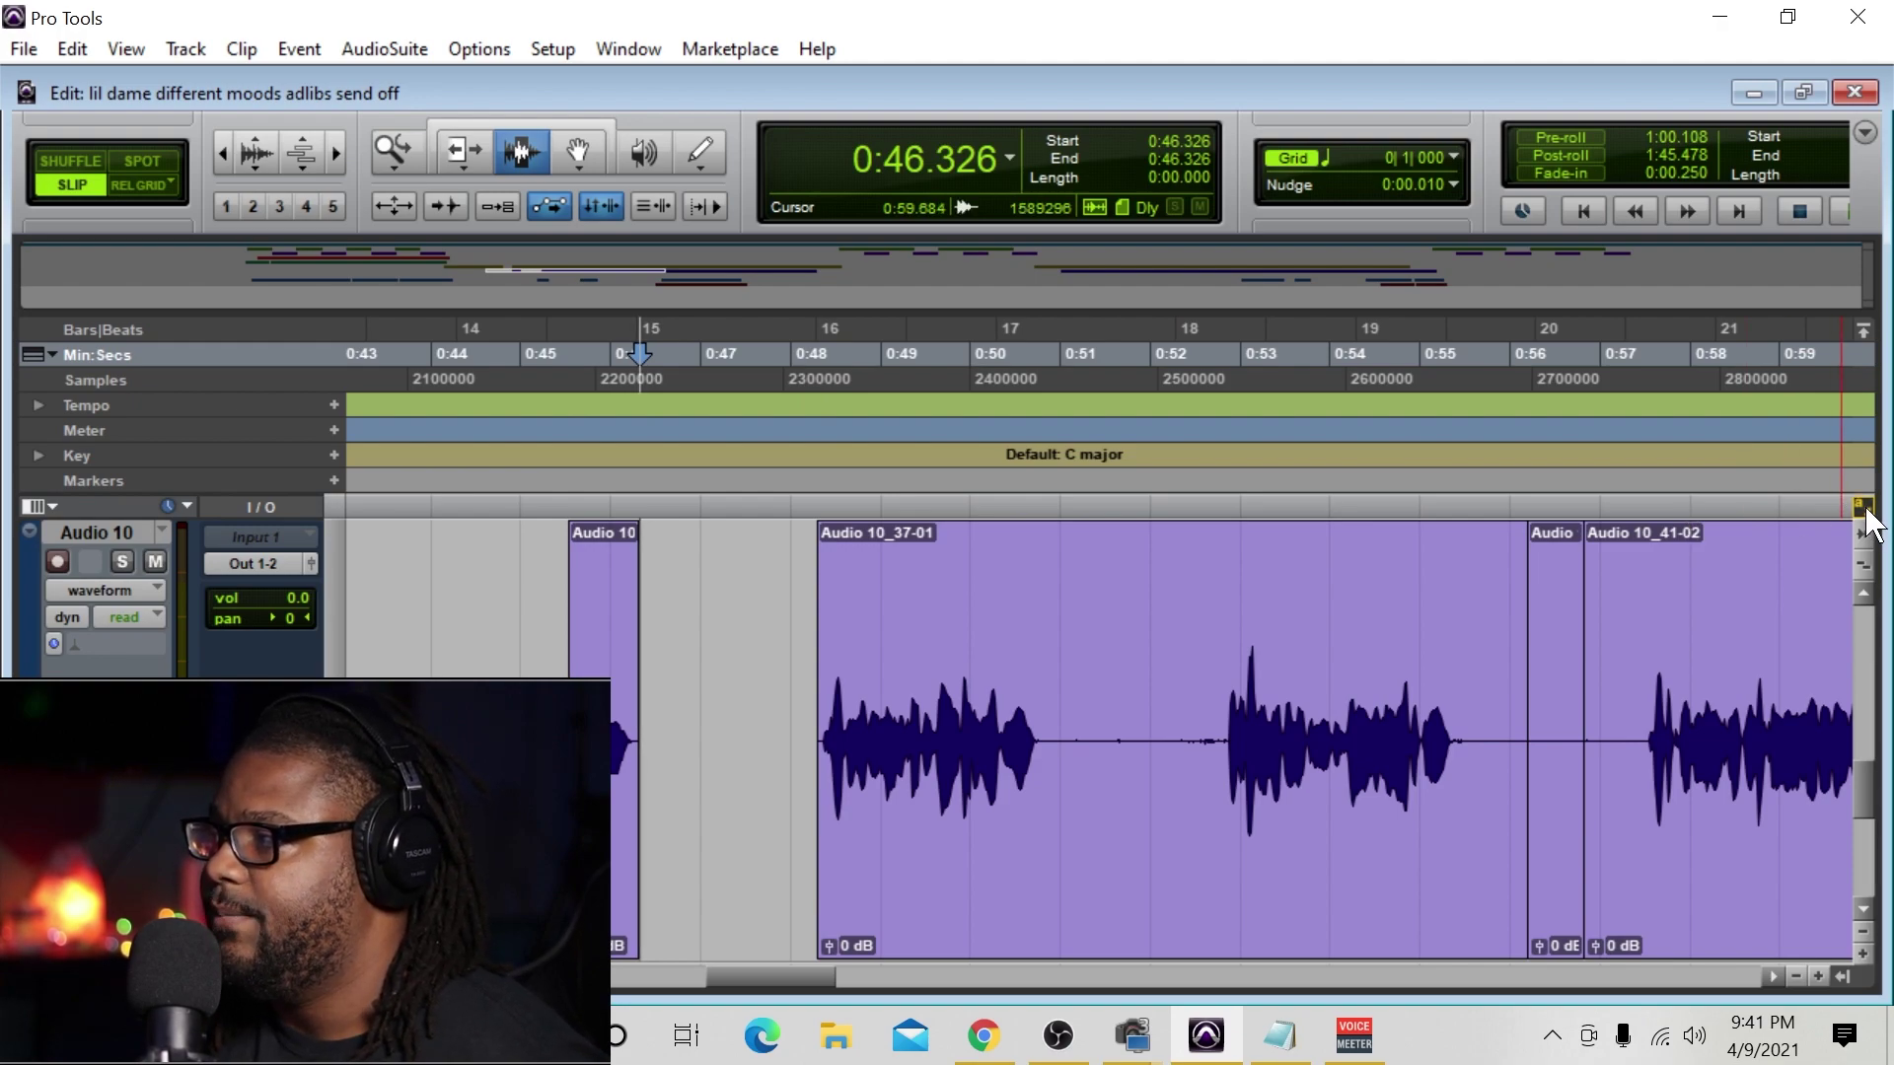
pyautogui.hotkey('ctrl', ']')
pyautogui.hotkey('ctrl', ']')
pyautogui.hotkey('ctrl', ']')
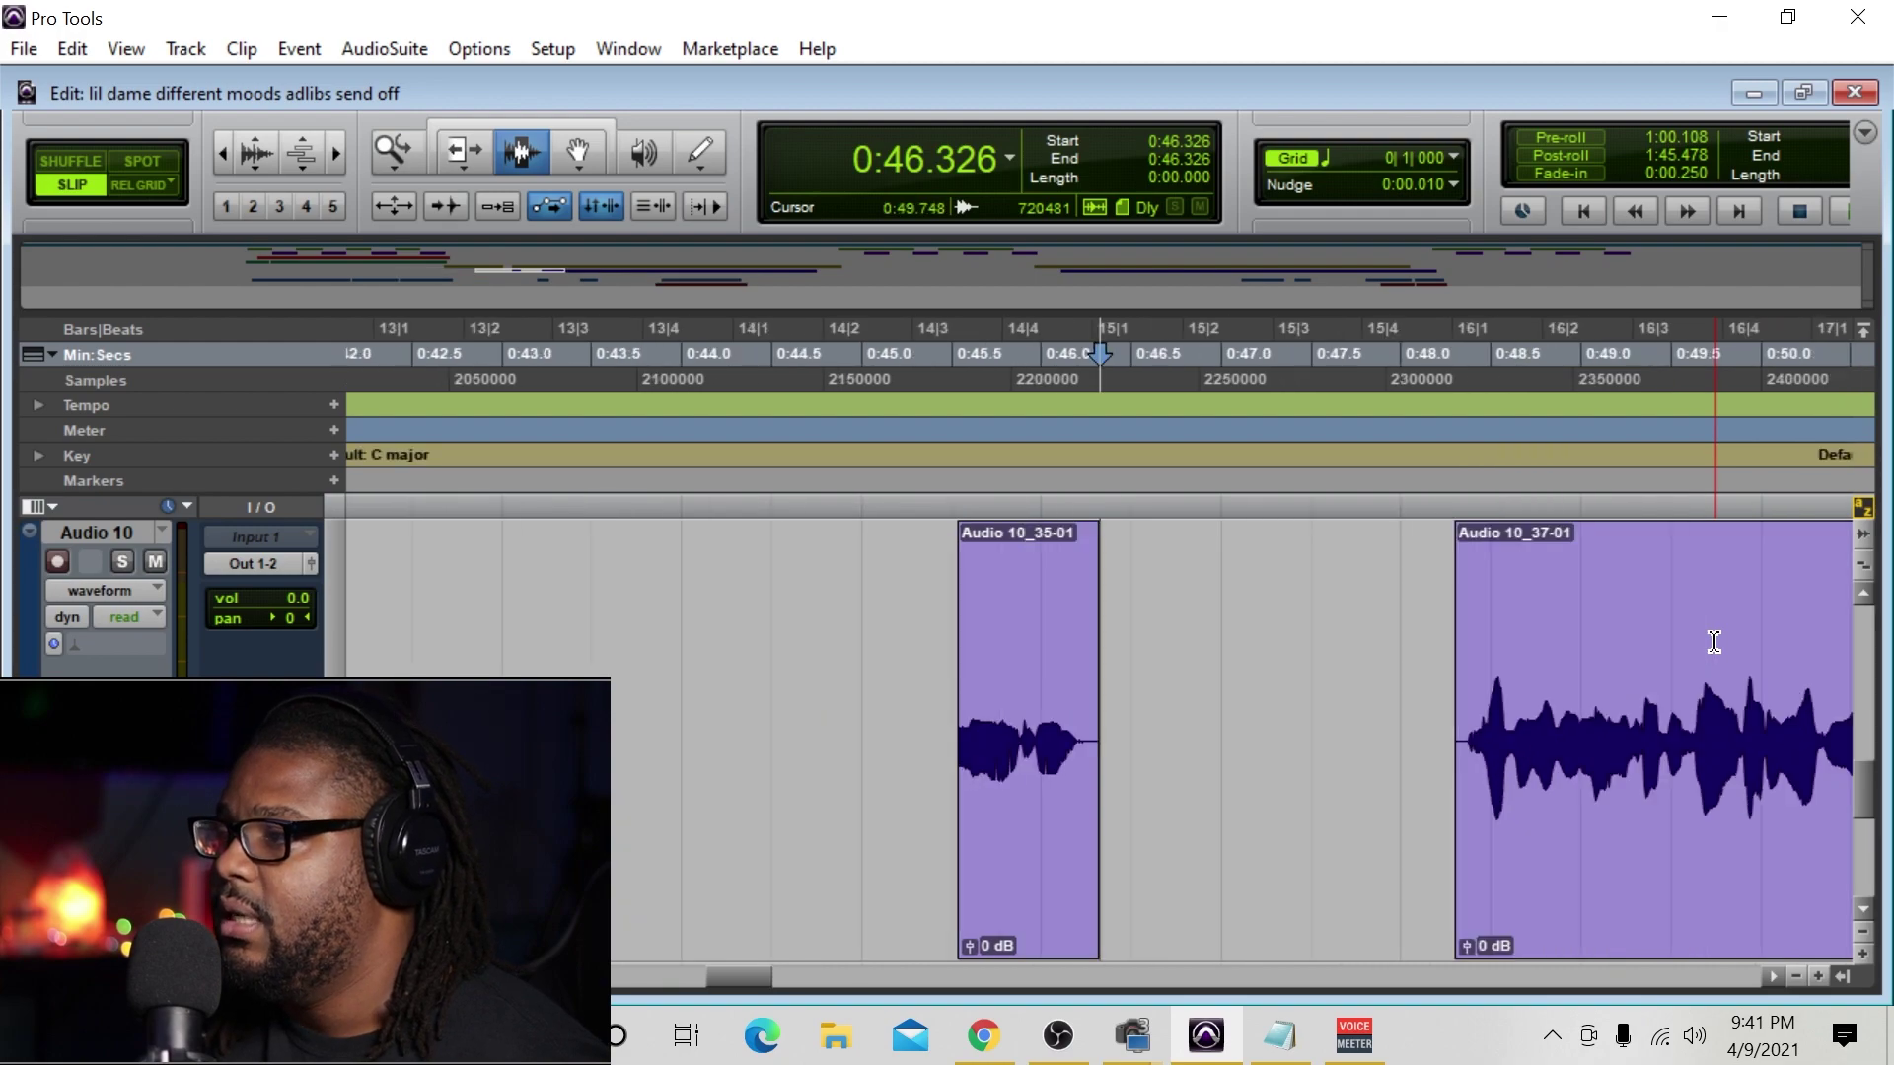
pyautogui.hotkey('ctrl', '[')
pyautogui.hotkey('ctrl', '[')
pyautogui.hotkey('ctrl', ']')
pyautogui.hotkey('ctrl', ']')
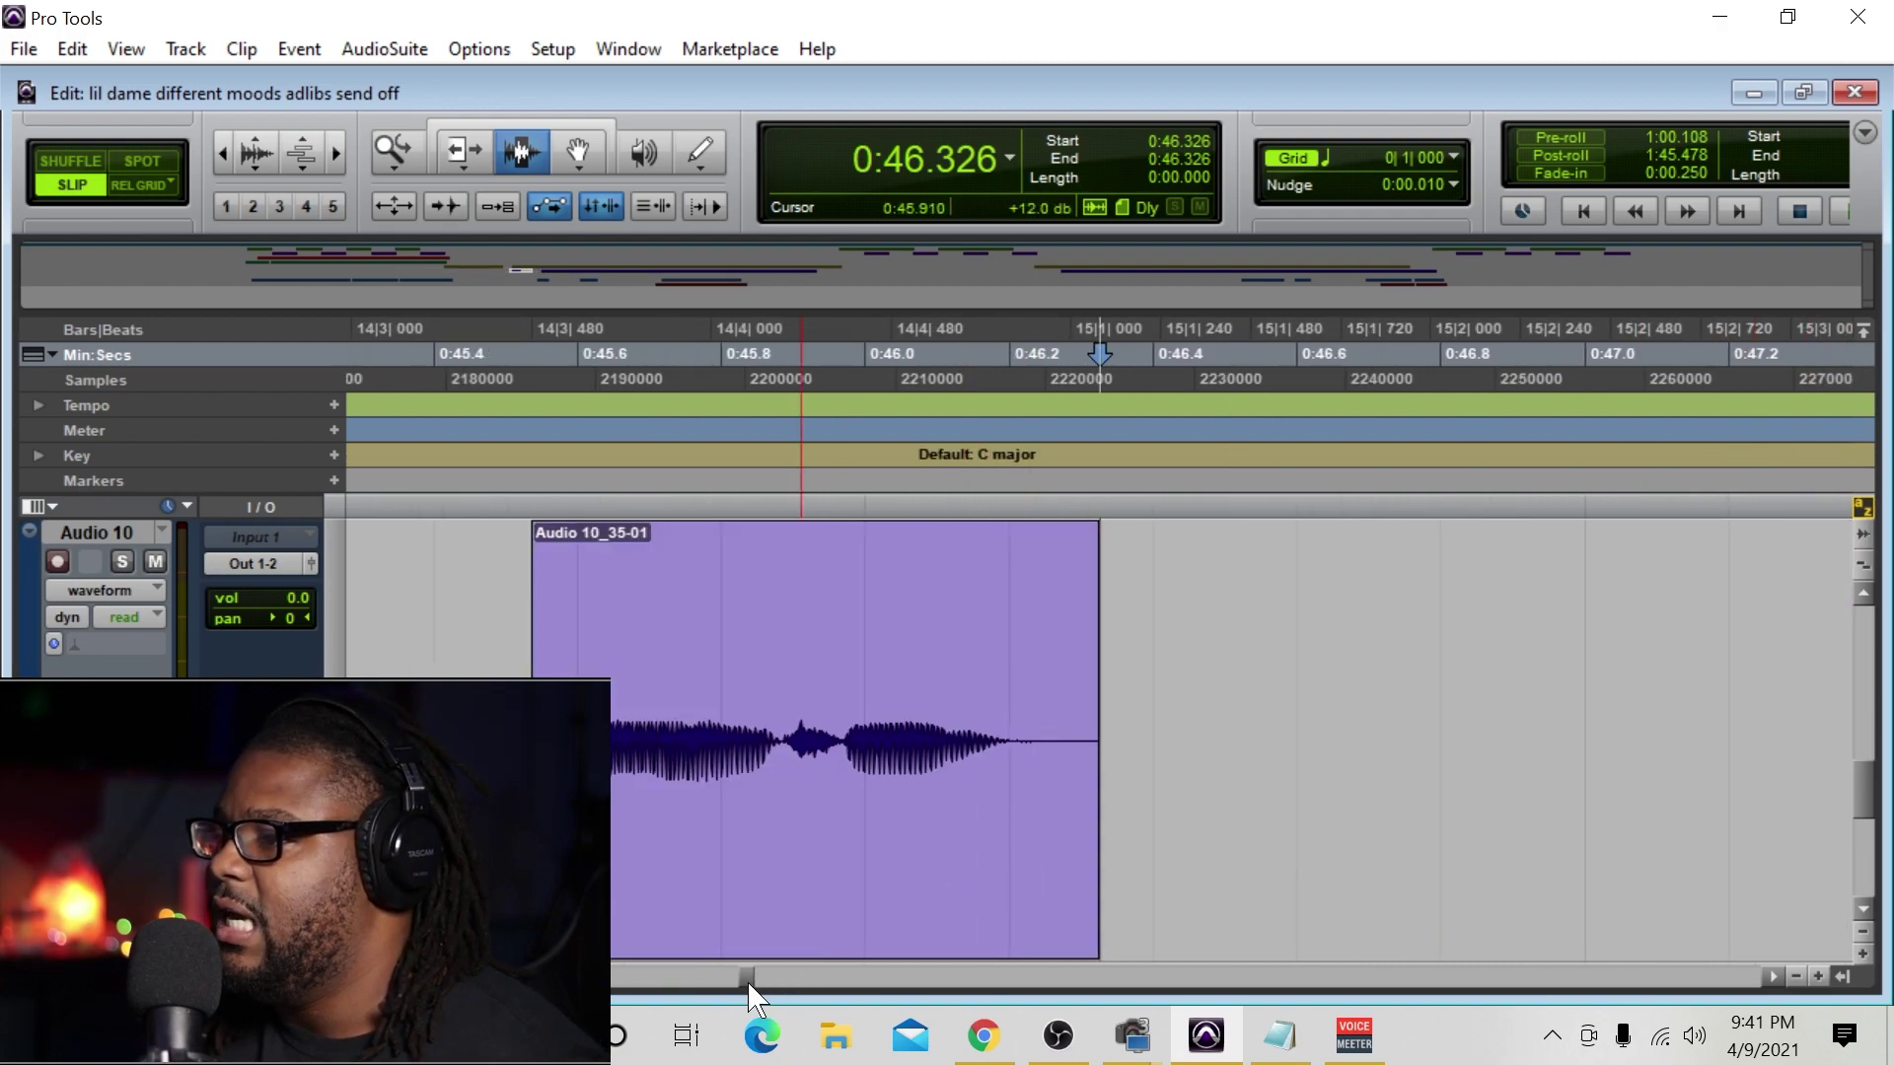
# Step: Trim the silent start off clip Audio 10_37-01, then zoom back out
pyautogui.moveTo(748, 979); pyautogui.dragTo(766, 987)
pyautogui.moveTo(627, 755); pyautogui.dragTo(840, 798)
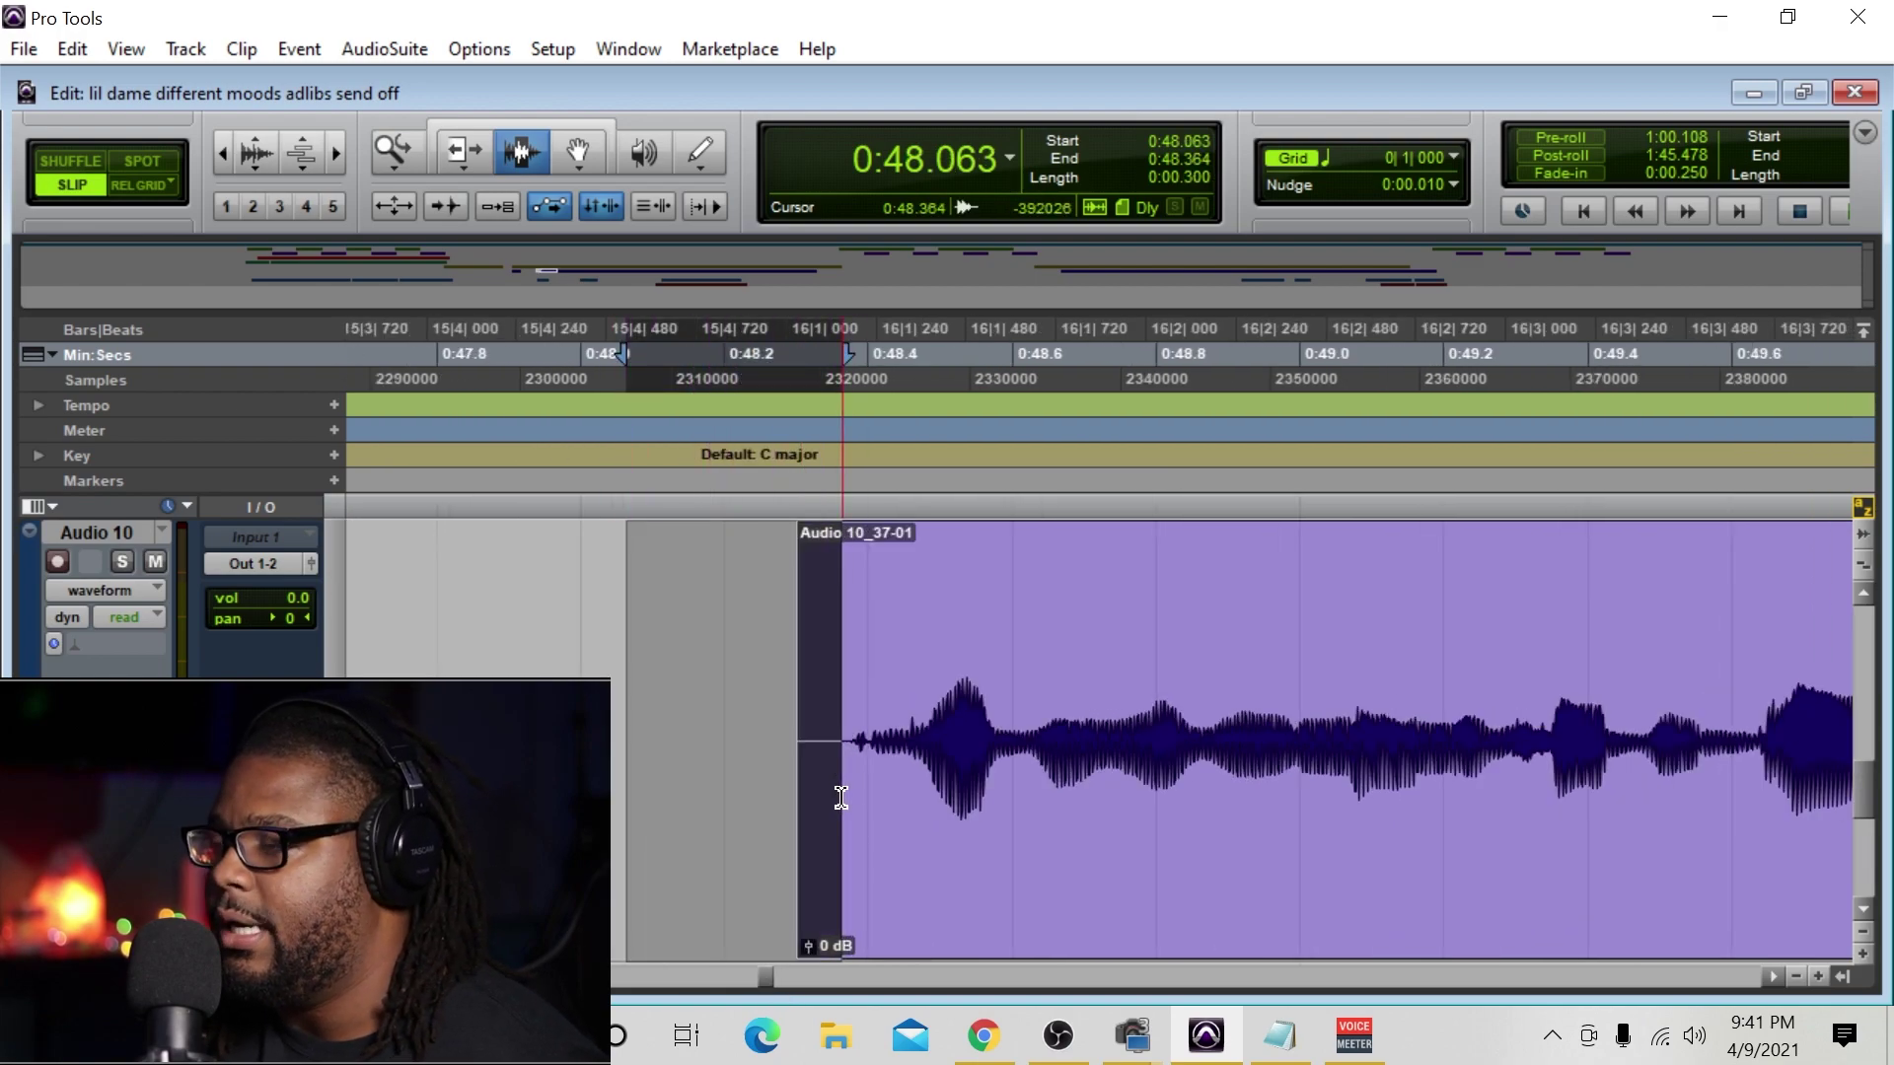
pyautogui.press('Delete')
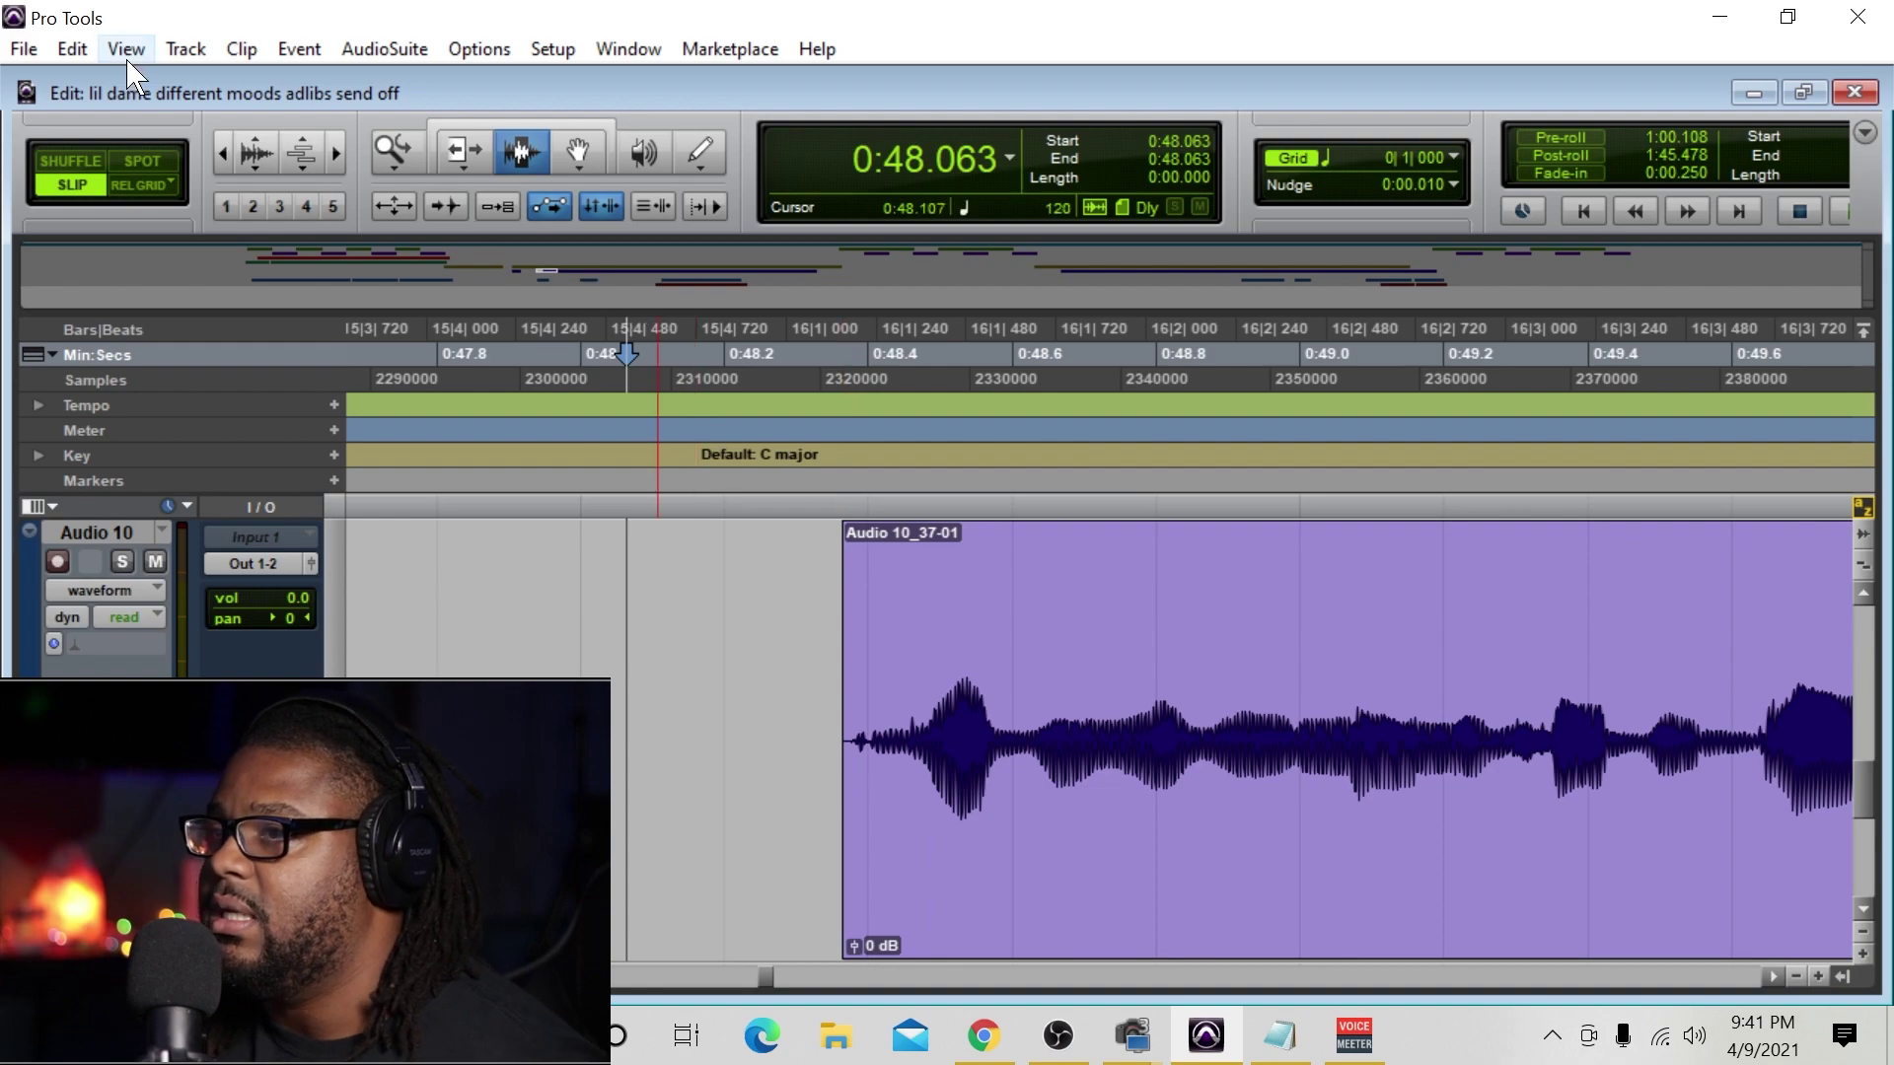
pyautogui.click(217, 151)
pyautogui.click(217, 151)
pyautogui.click(217, 151)
pyautogui.click(217, 151)
pyautogui.click(217, 151)
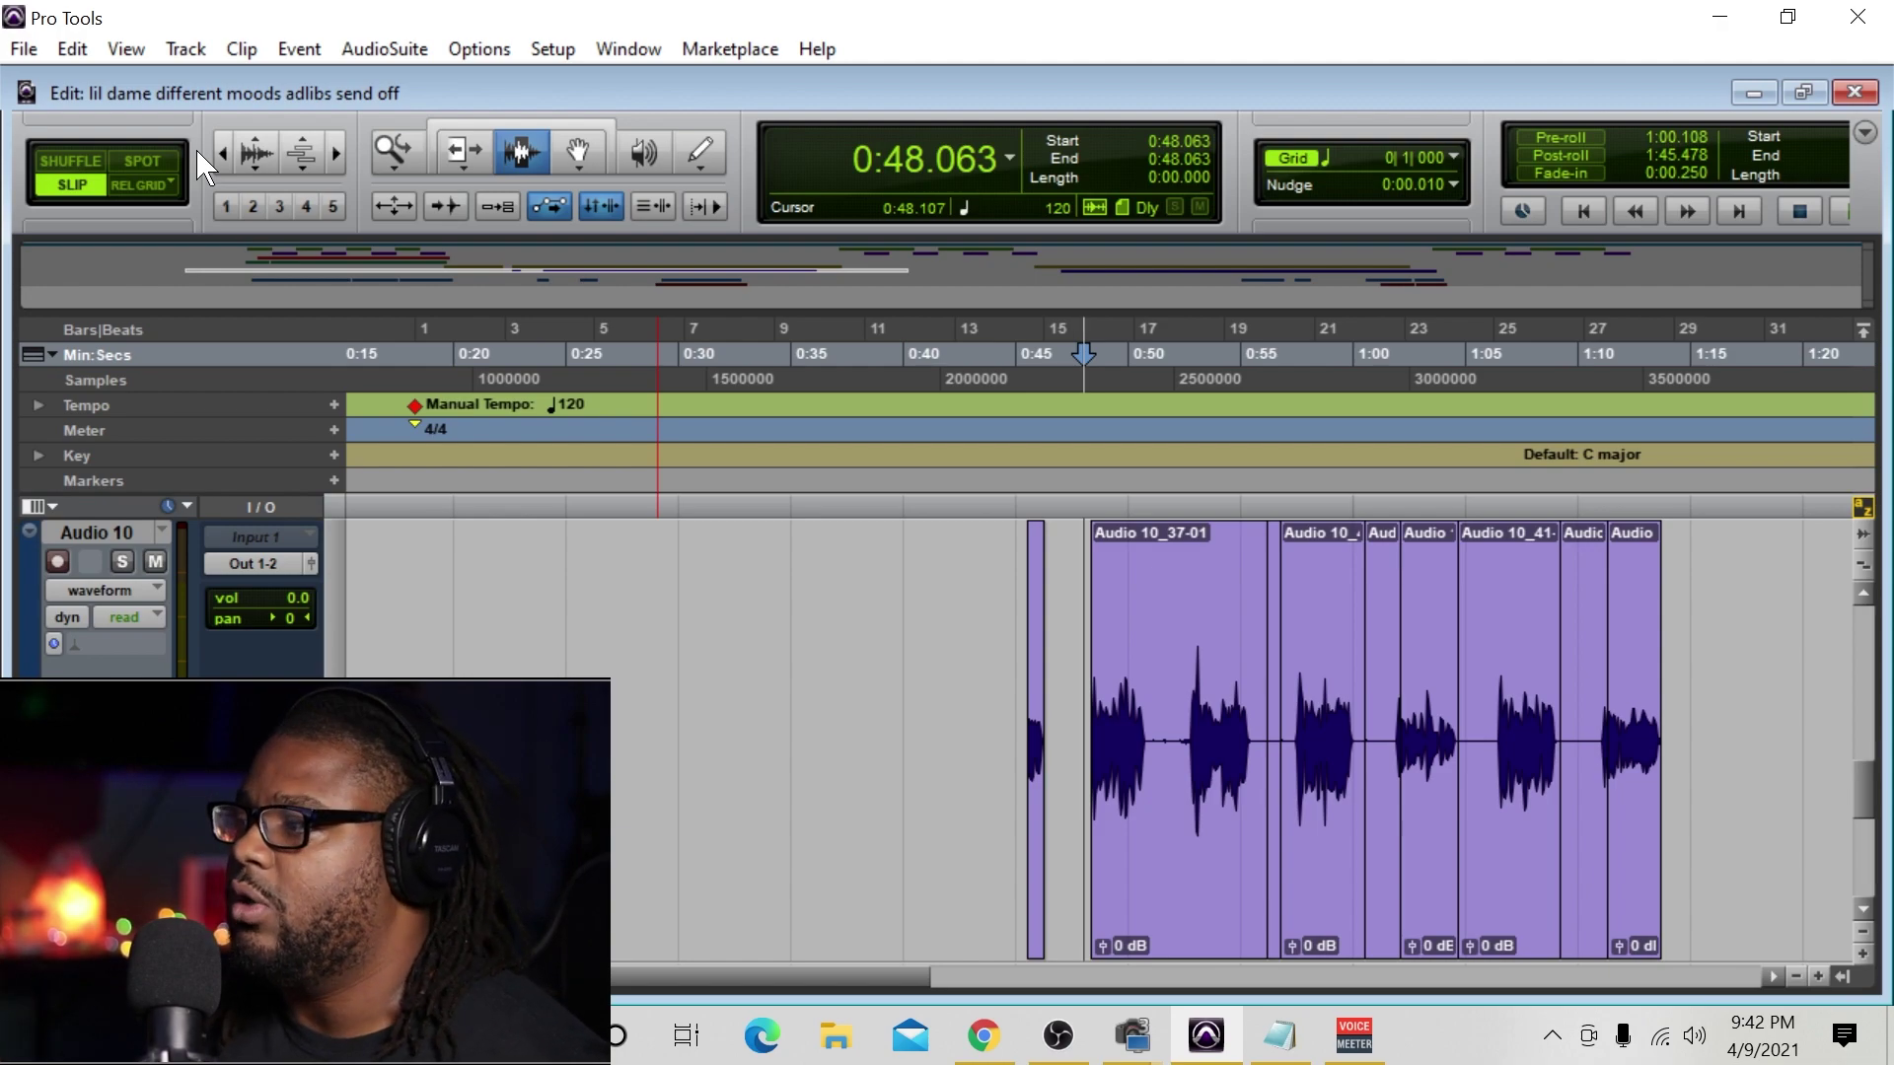
# Step: Select the ad-lib clips from about 0:45 to 1:14 and consolidate them into Audio 10_01-01
pyautogui.click(222, 153)
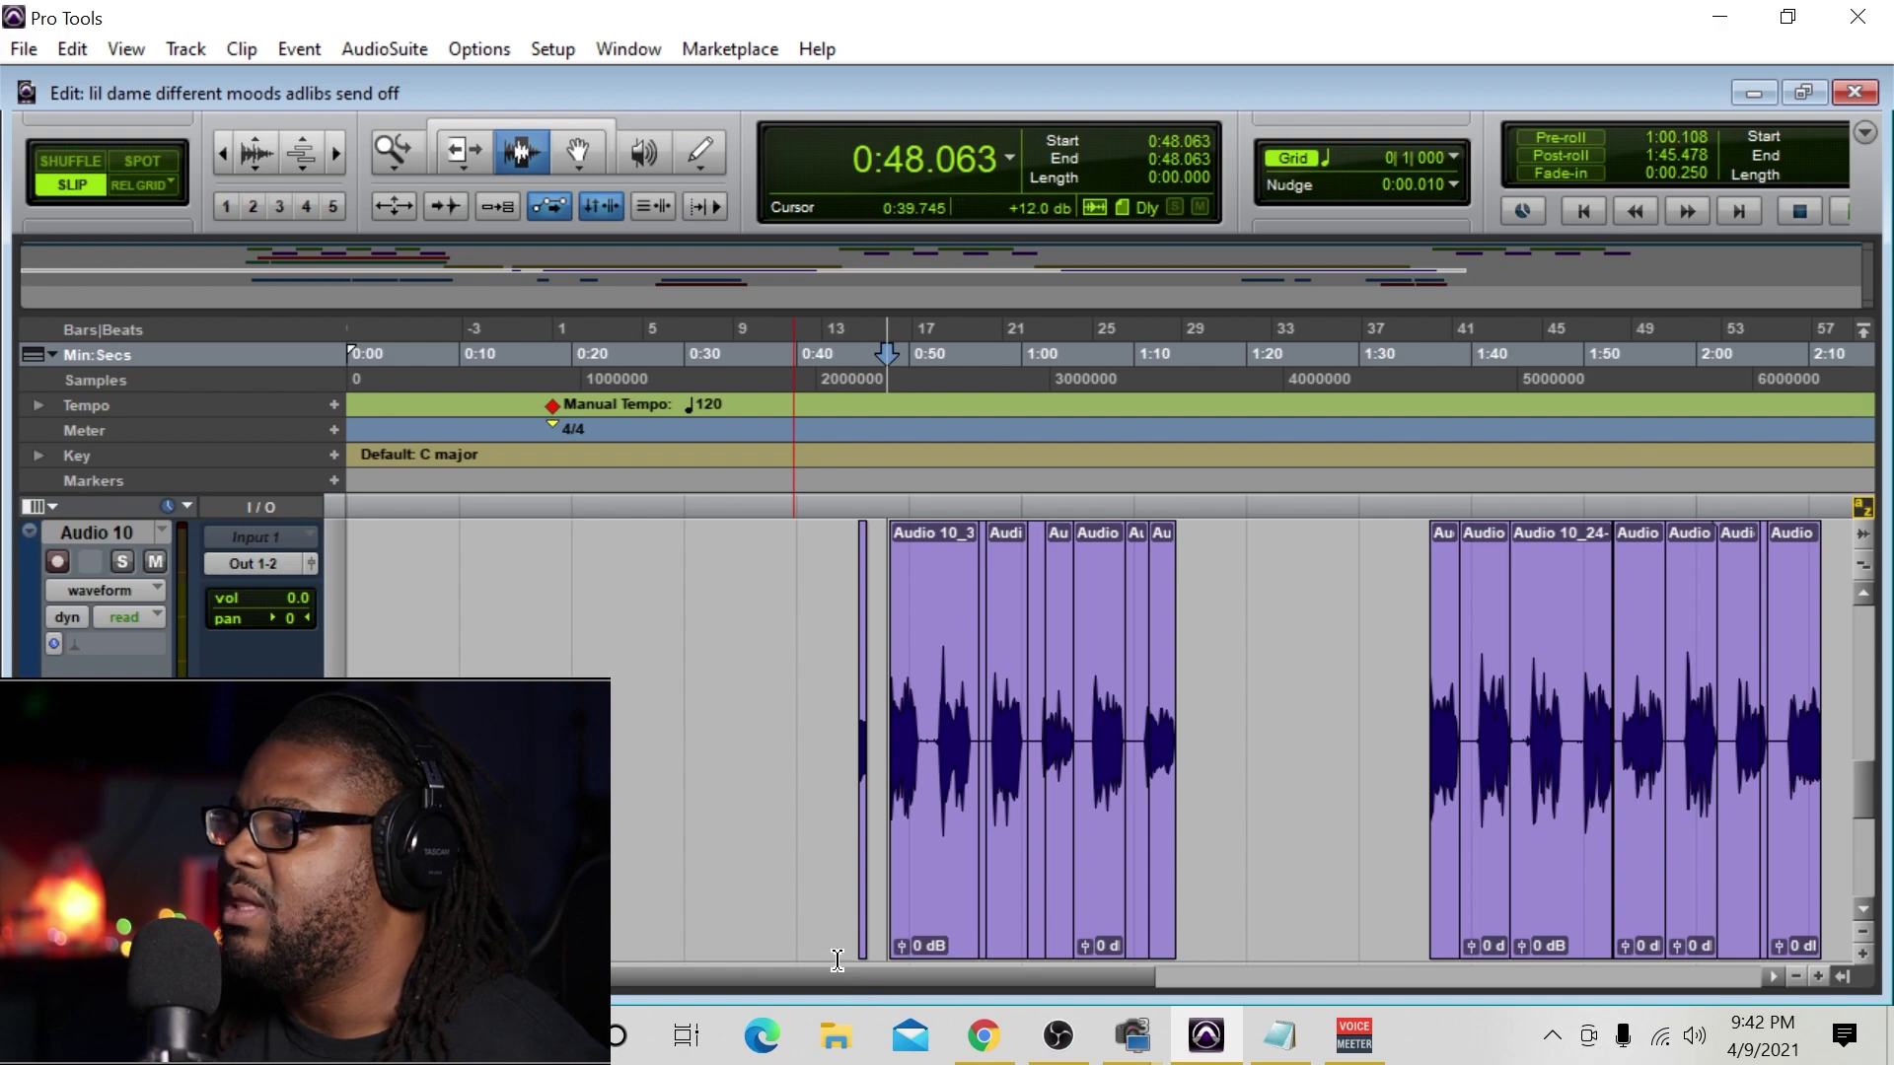
pyautogui.click(341, 156)
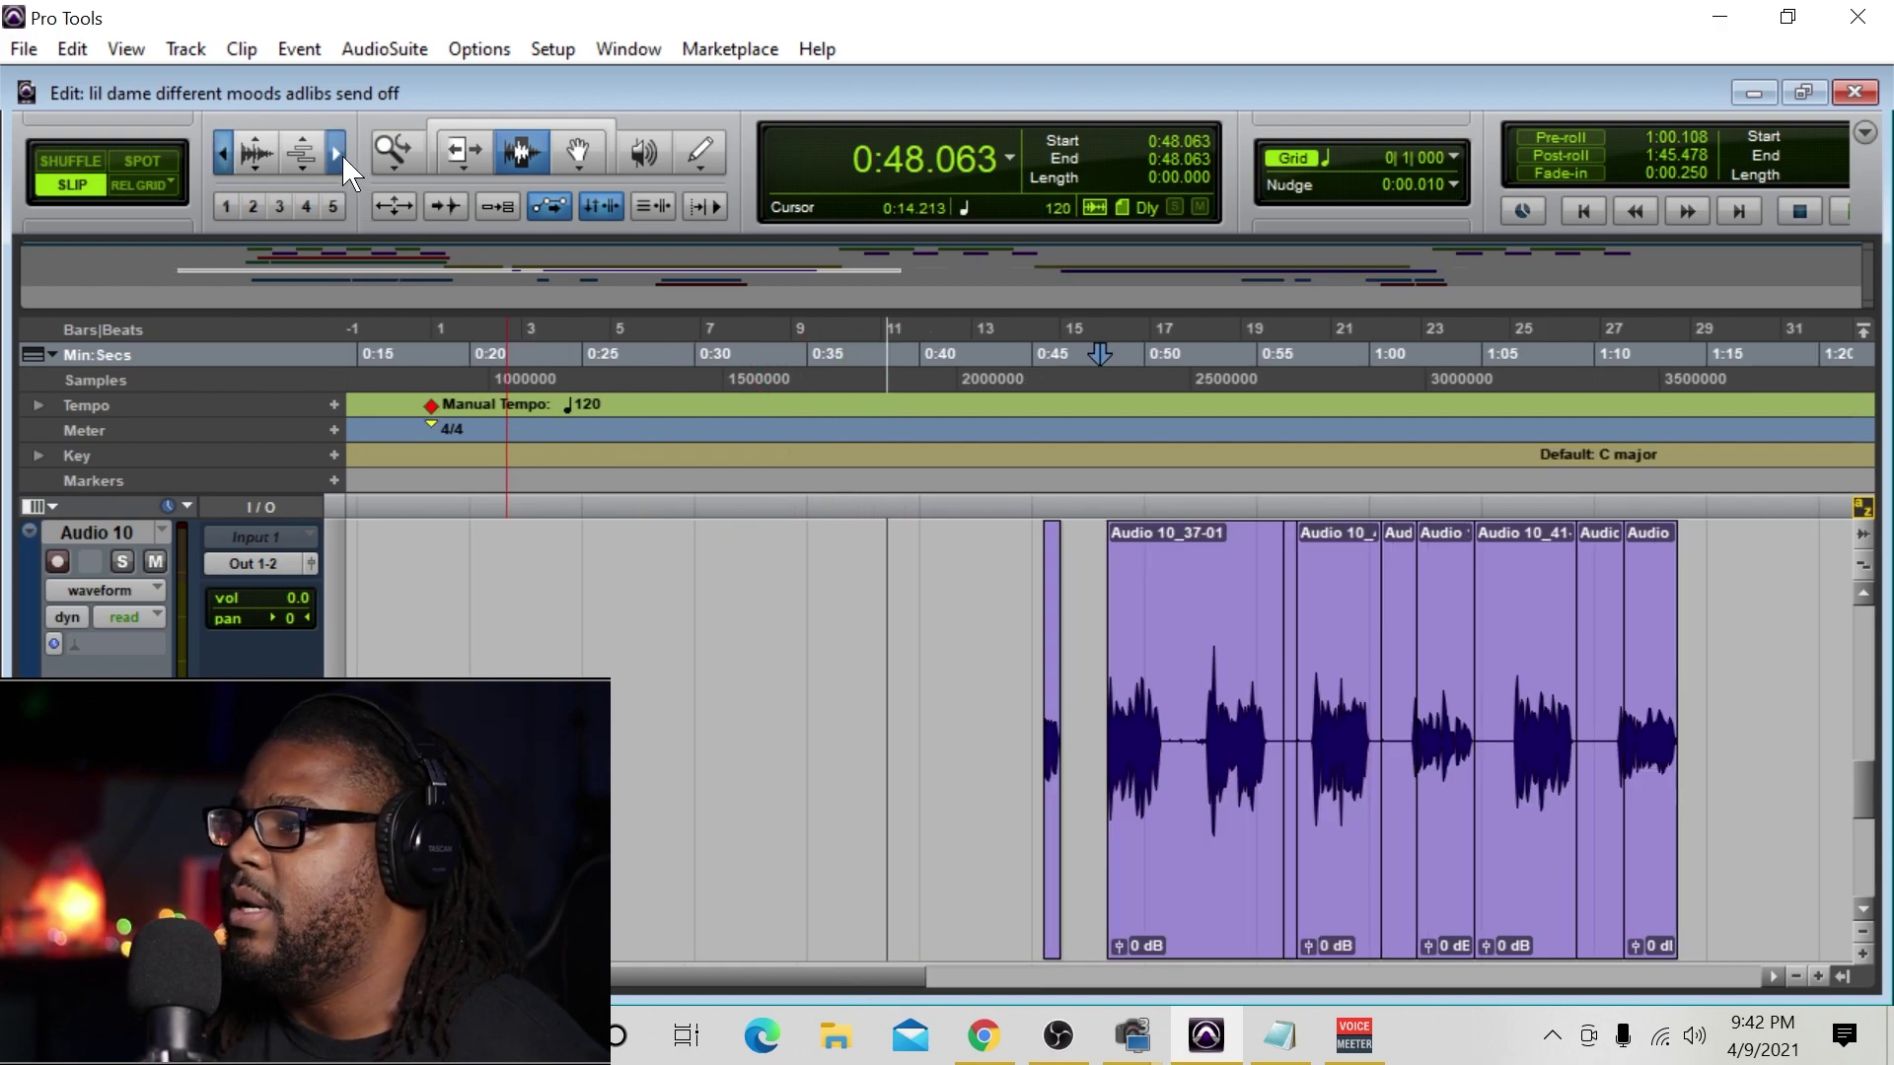
pyautogui.click(341, 156)
pyautogui.moveTo(832, 989); pyautogui.dragTo(922, 989)
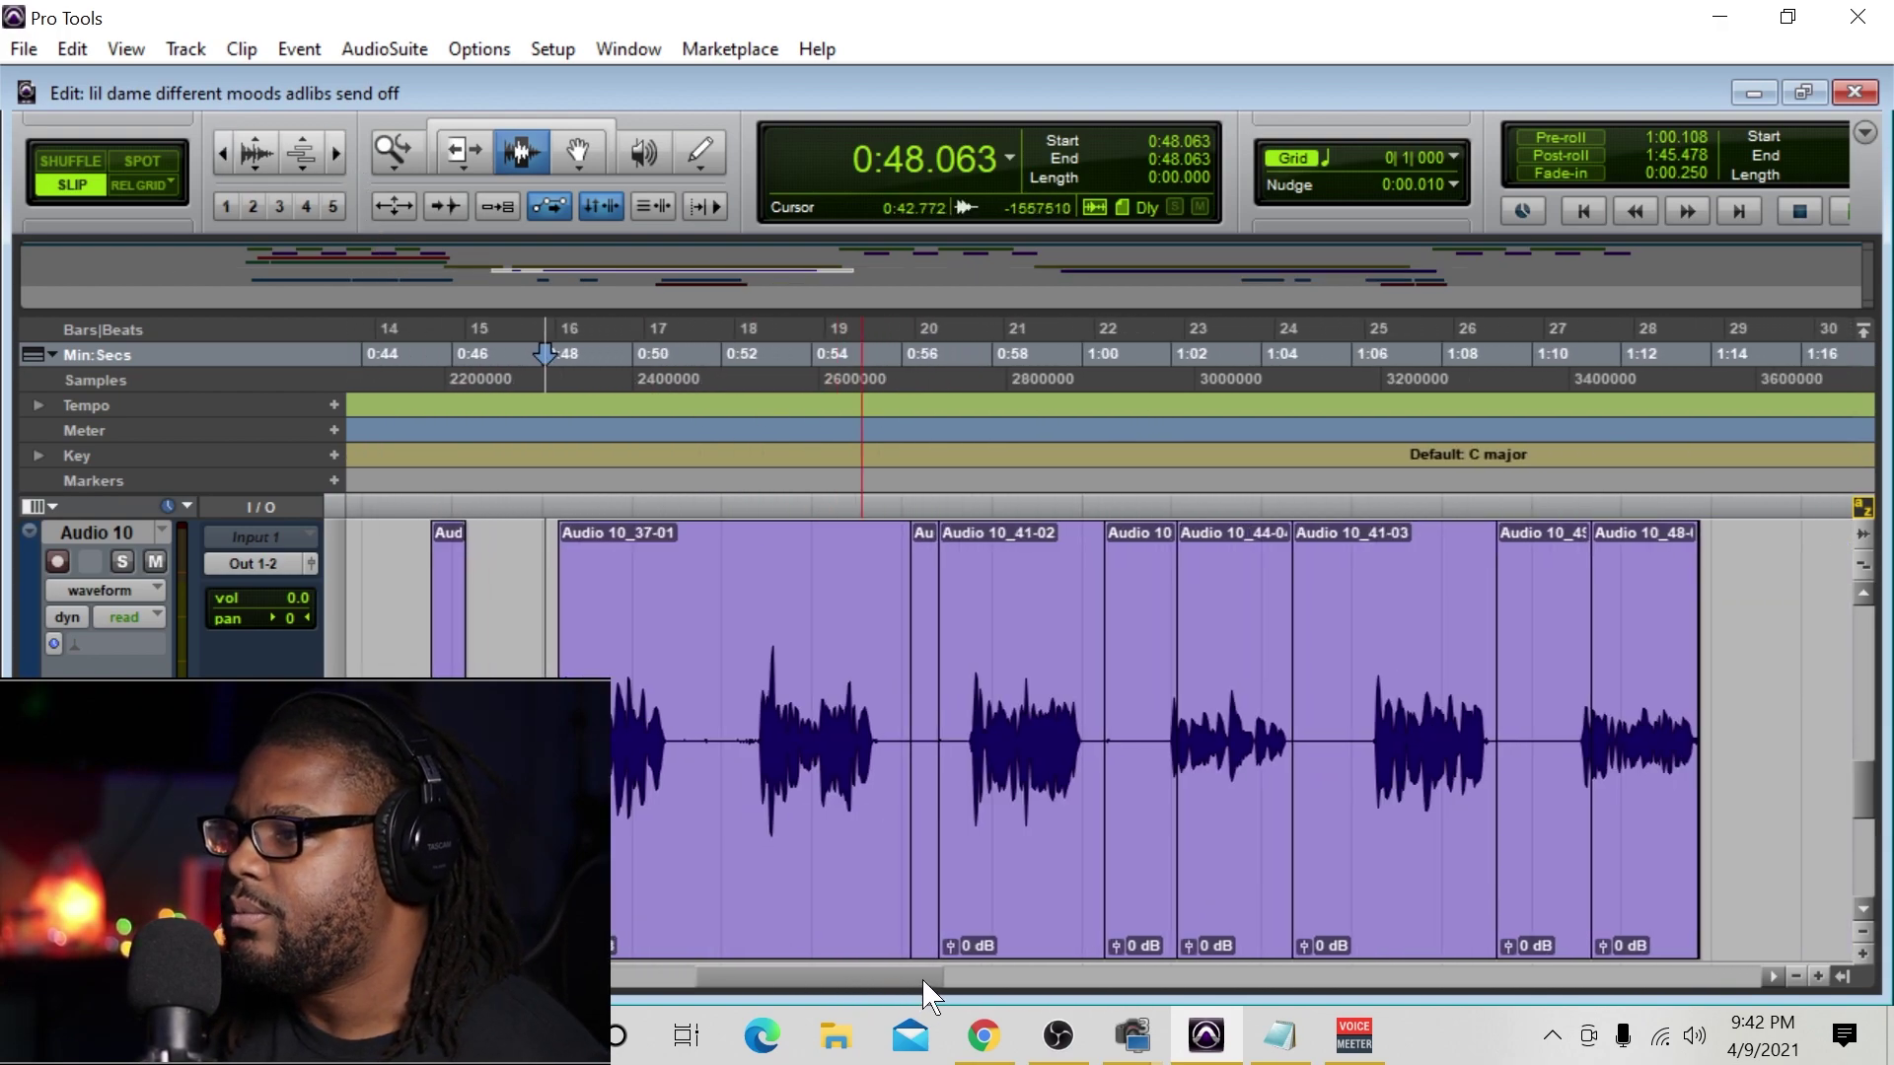
pyautogui.moveTo(427, 651); pyautogui.dragTo(1721, 725)
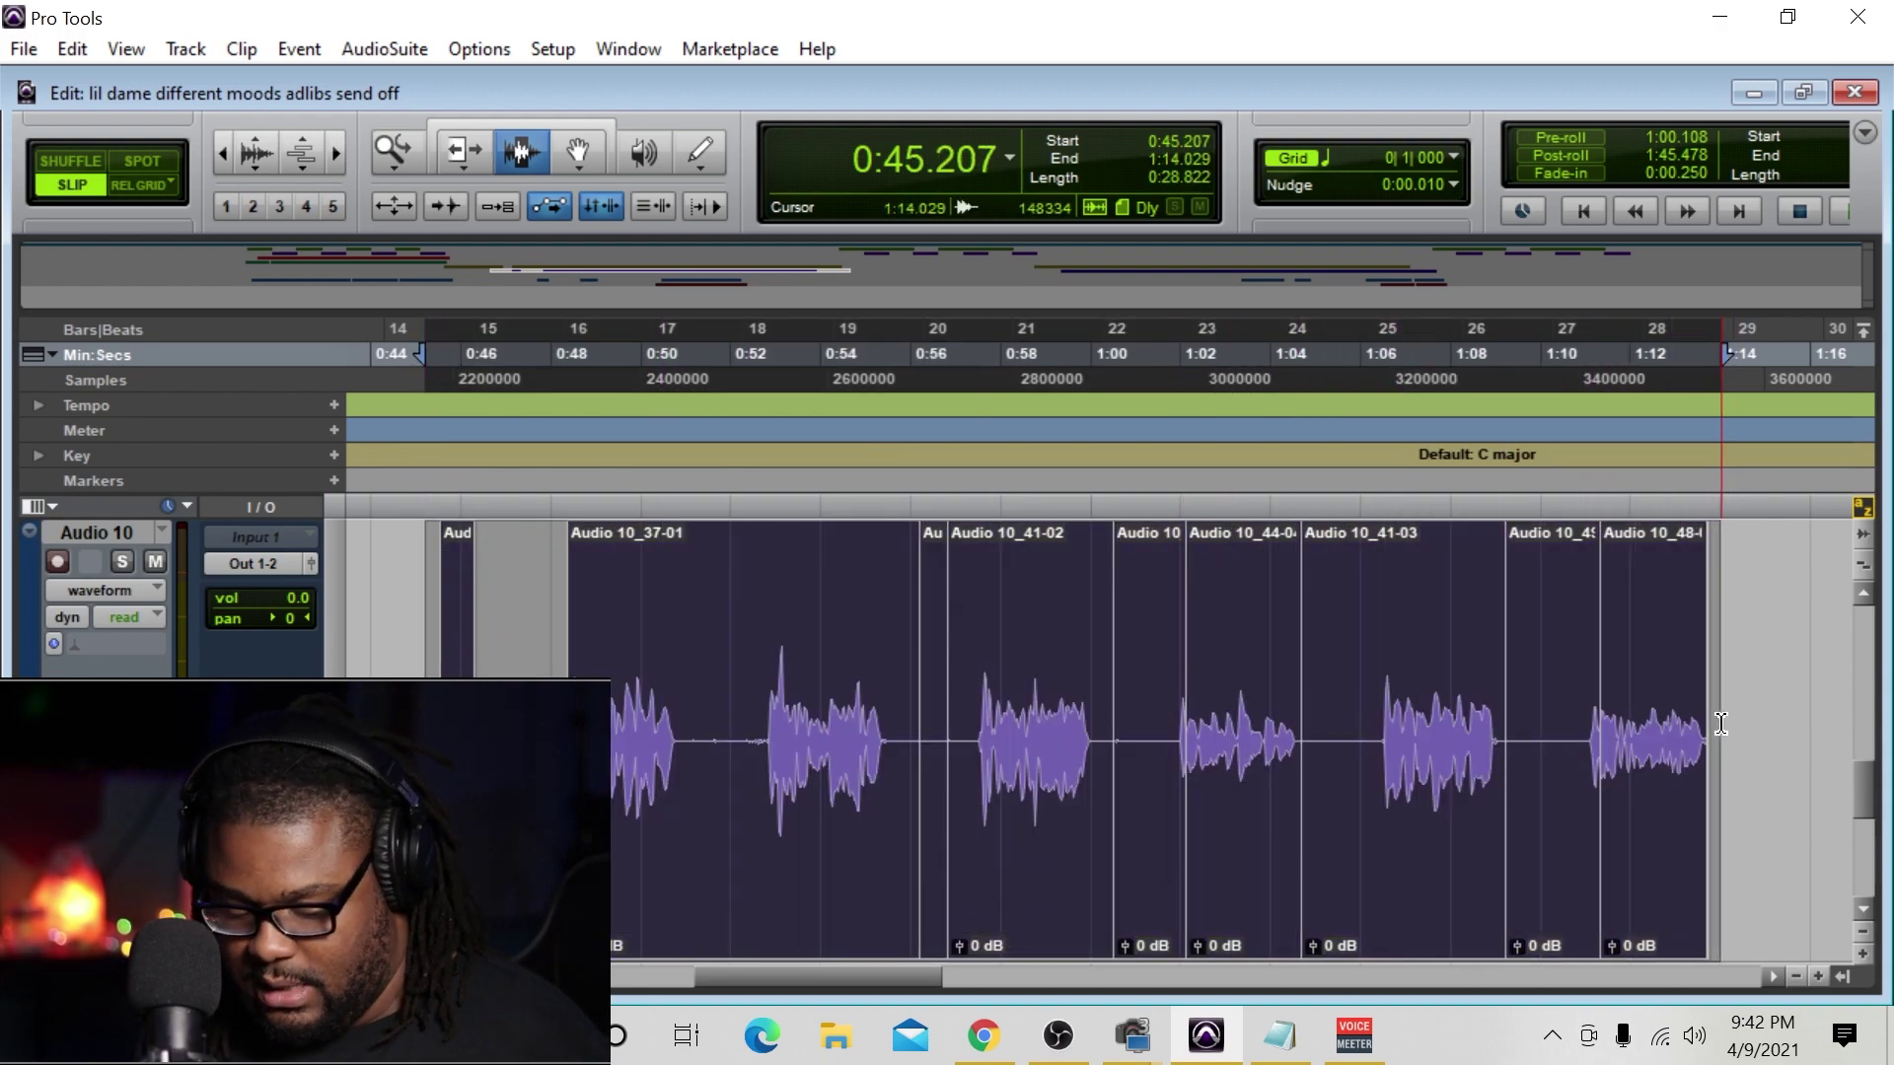
pyautogui.hotkey('ctrl', 'f')
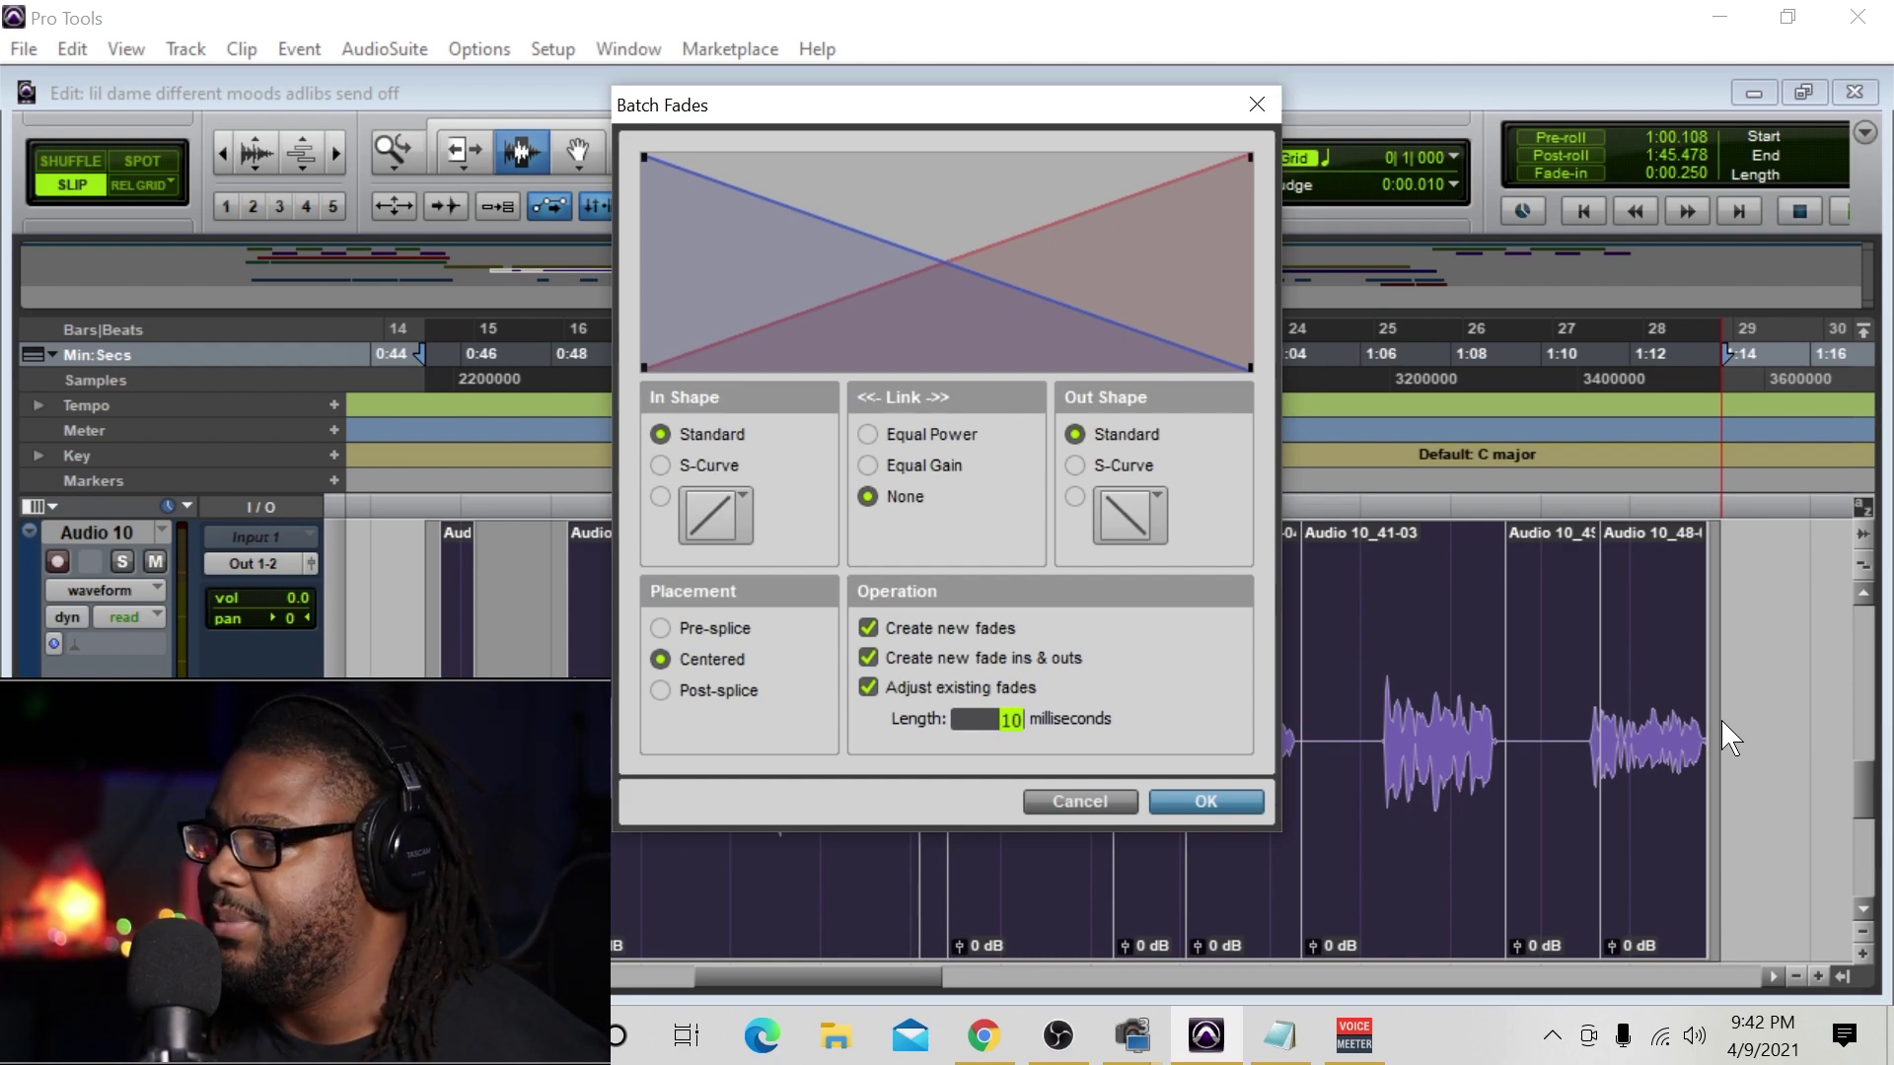
pyautogui.press('Return')
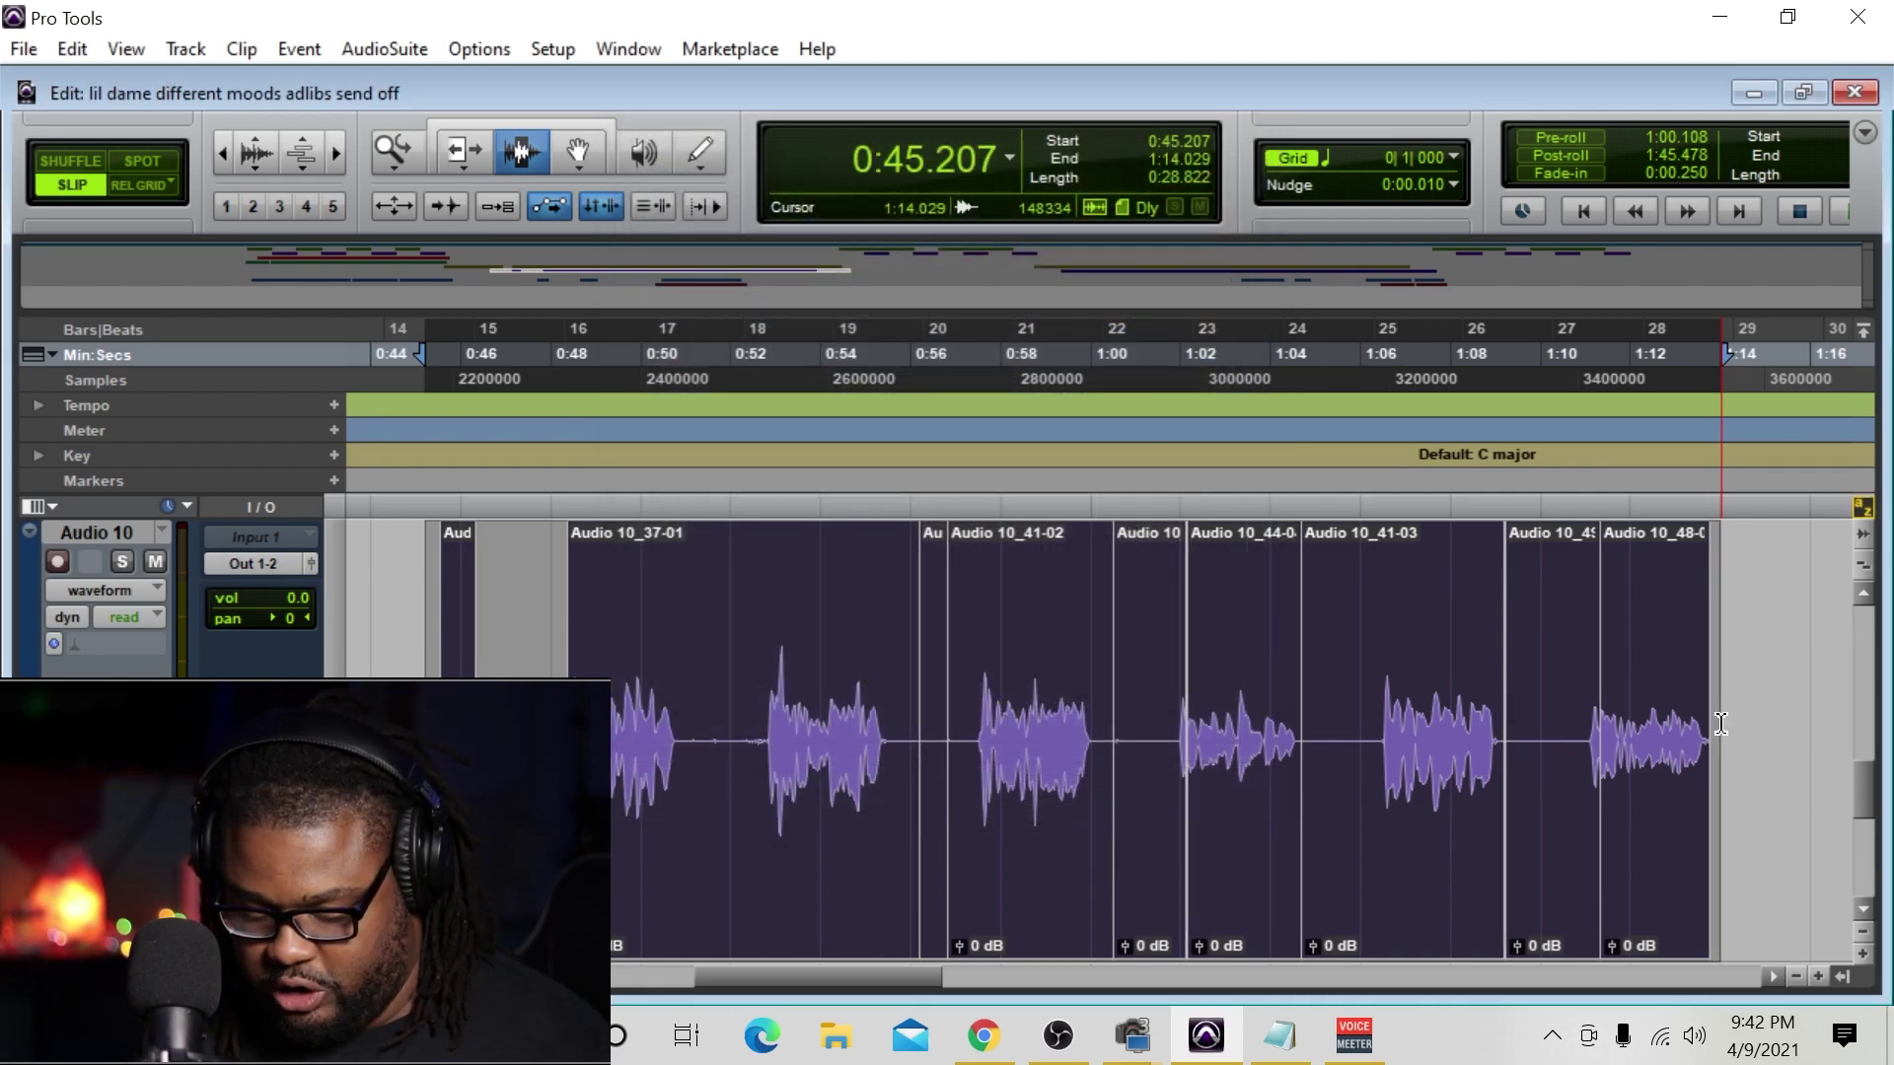
pyautogui.hotkey('alt', 'shift', '3')
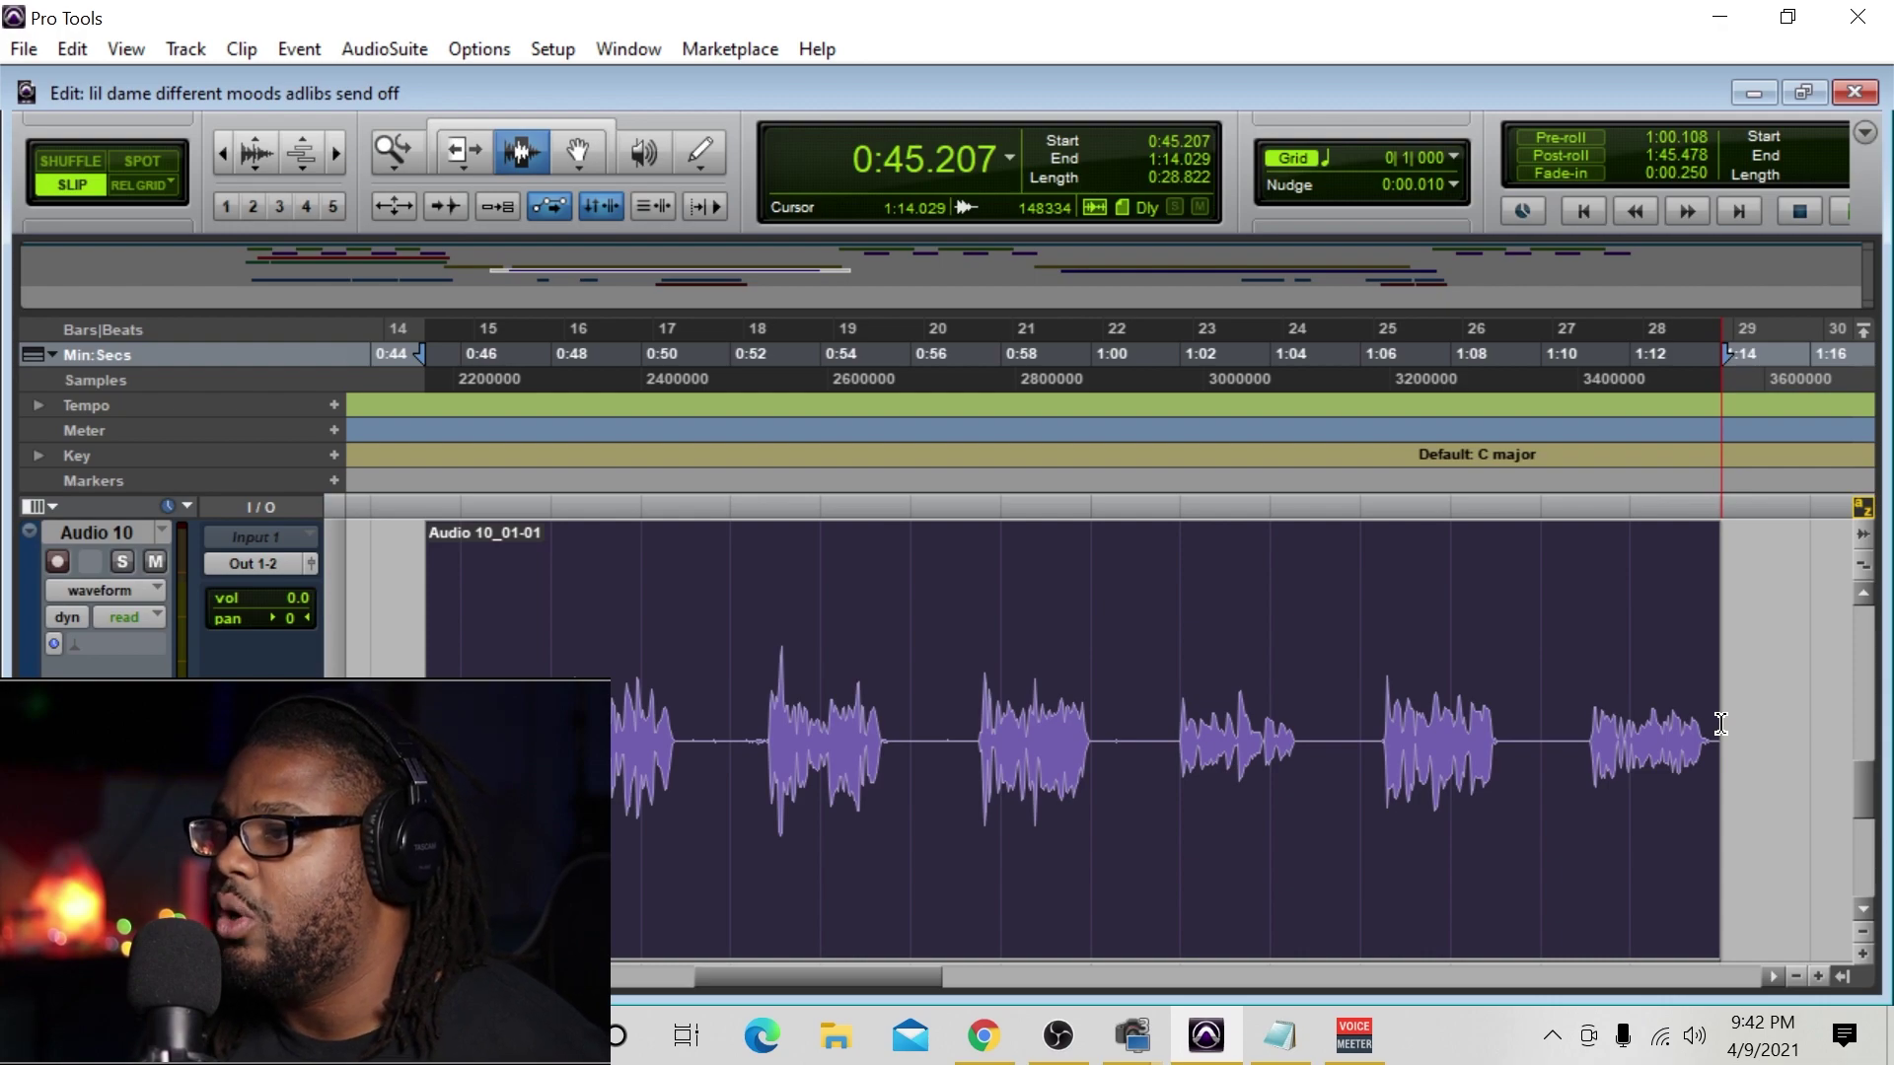
# Step: Open Strip Silence for Audio 10_01-01 and tune the Strip Threshold to -46 dB
pyautogui.hotkey('ctrl', 'u')
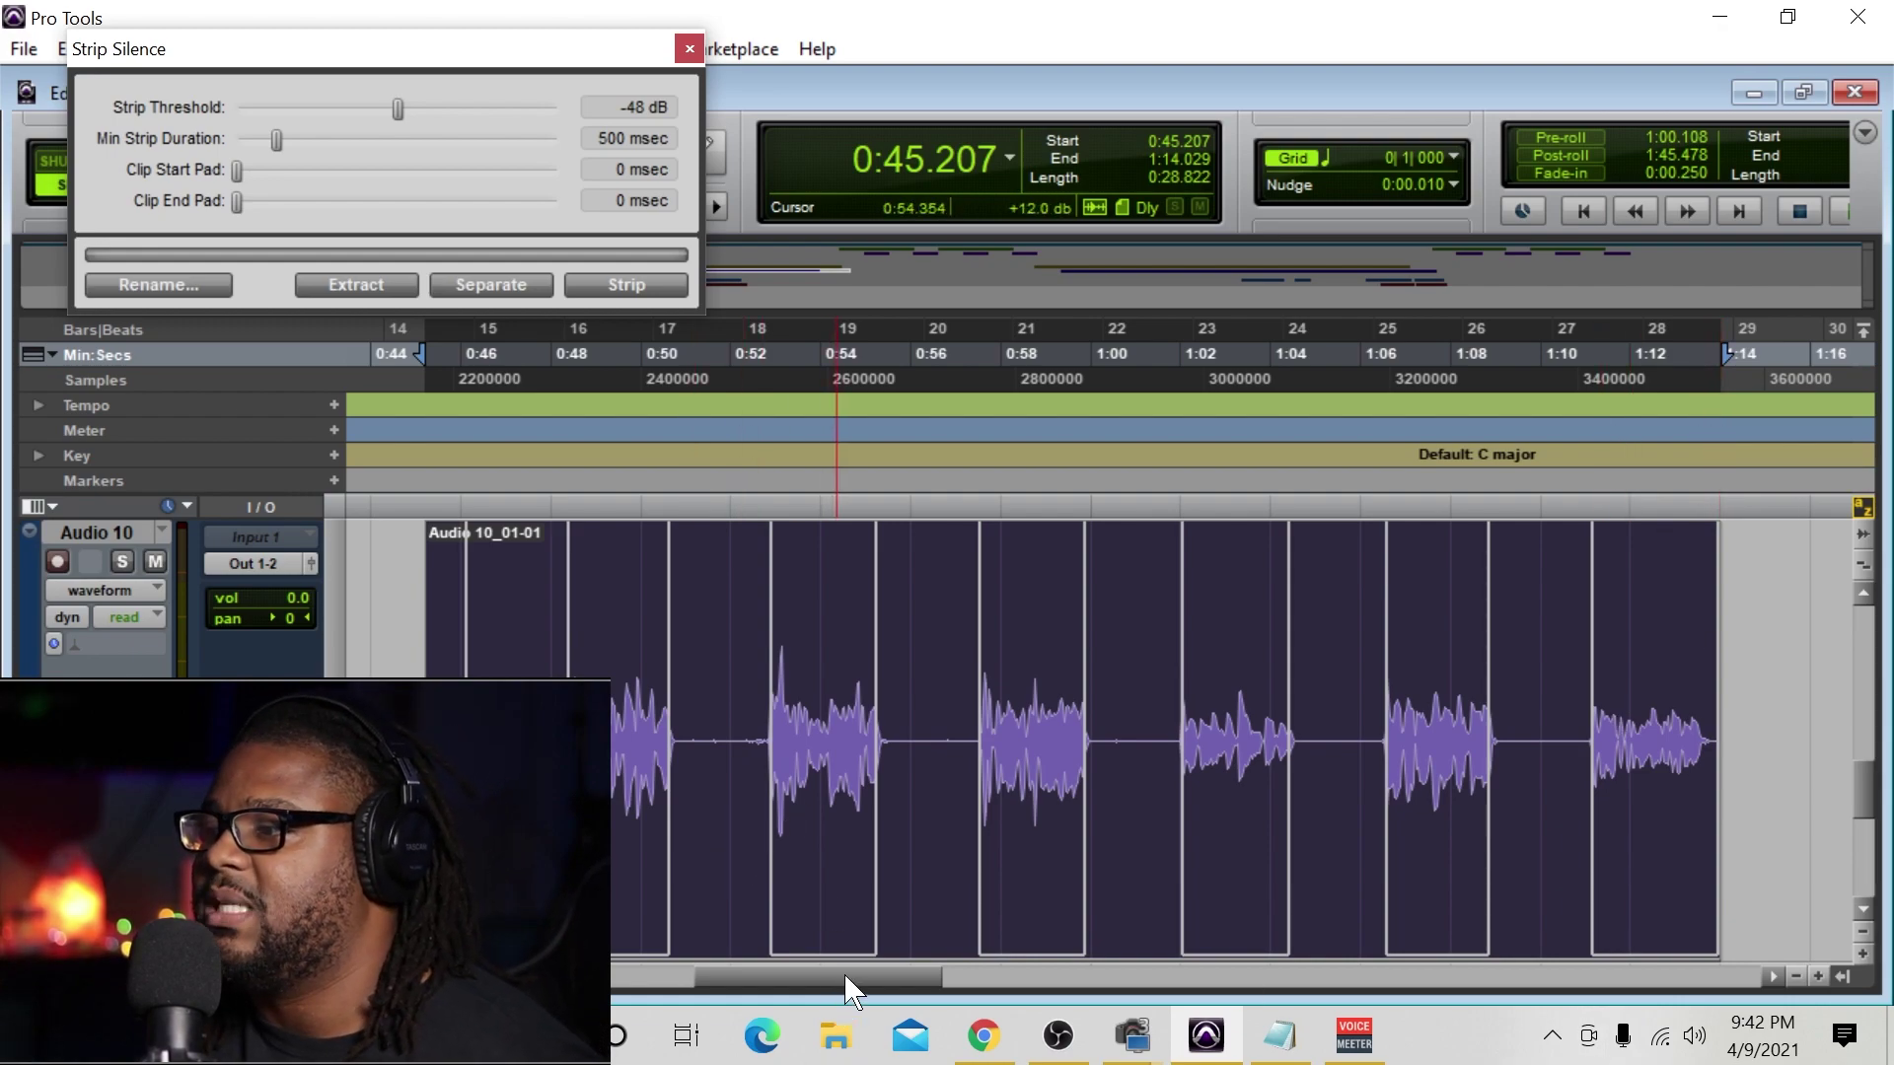
pyautogui.hscroll(-3, 836, 982)
pyautogui.hscroll(-2, 836, 981)
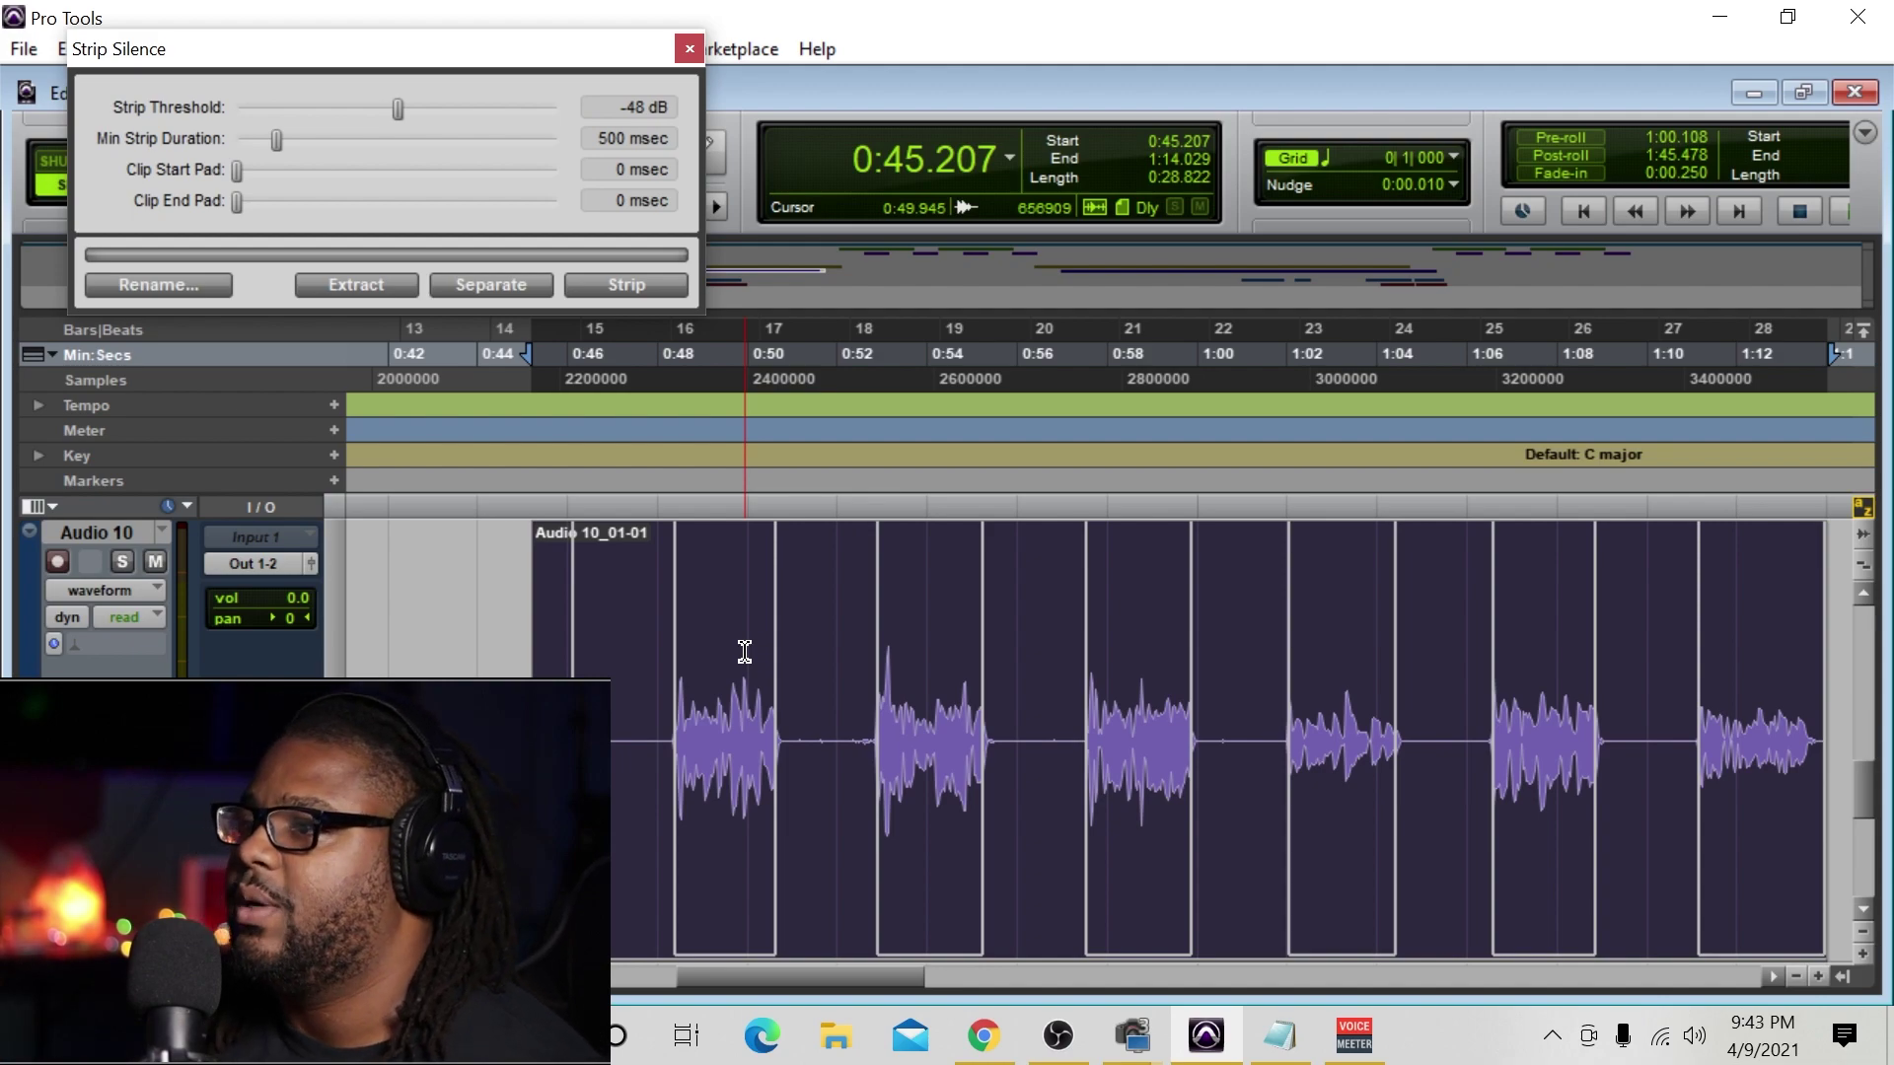
pyautogui.moveTo(292, 57); pyautogui.dragTo(362, 104)
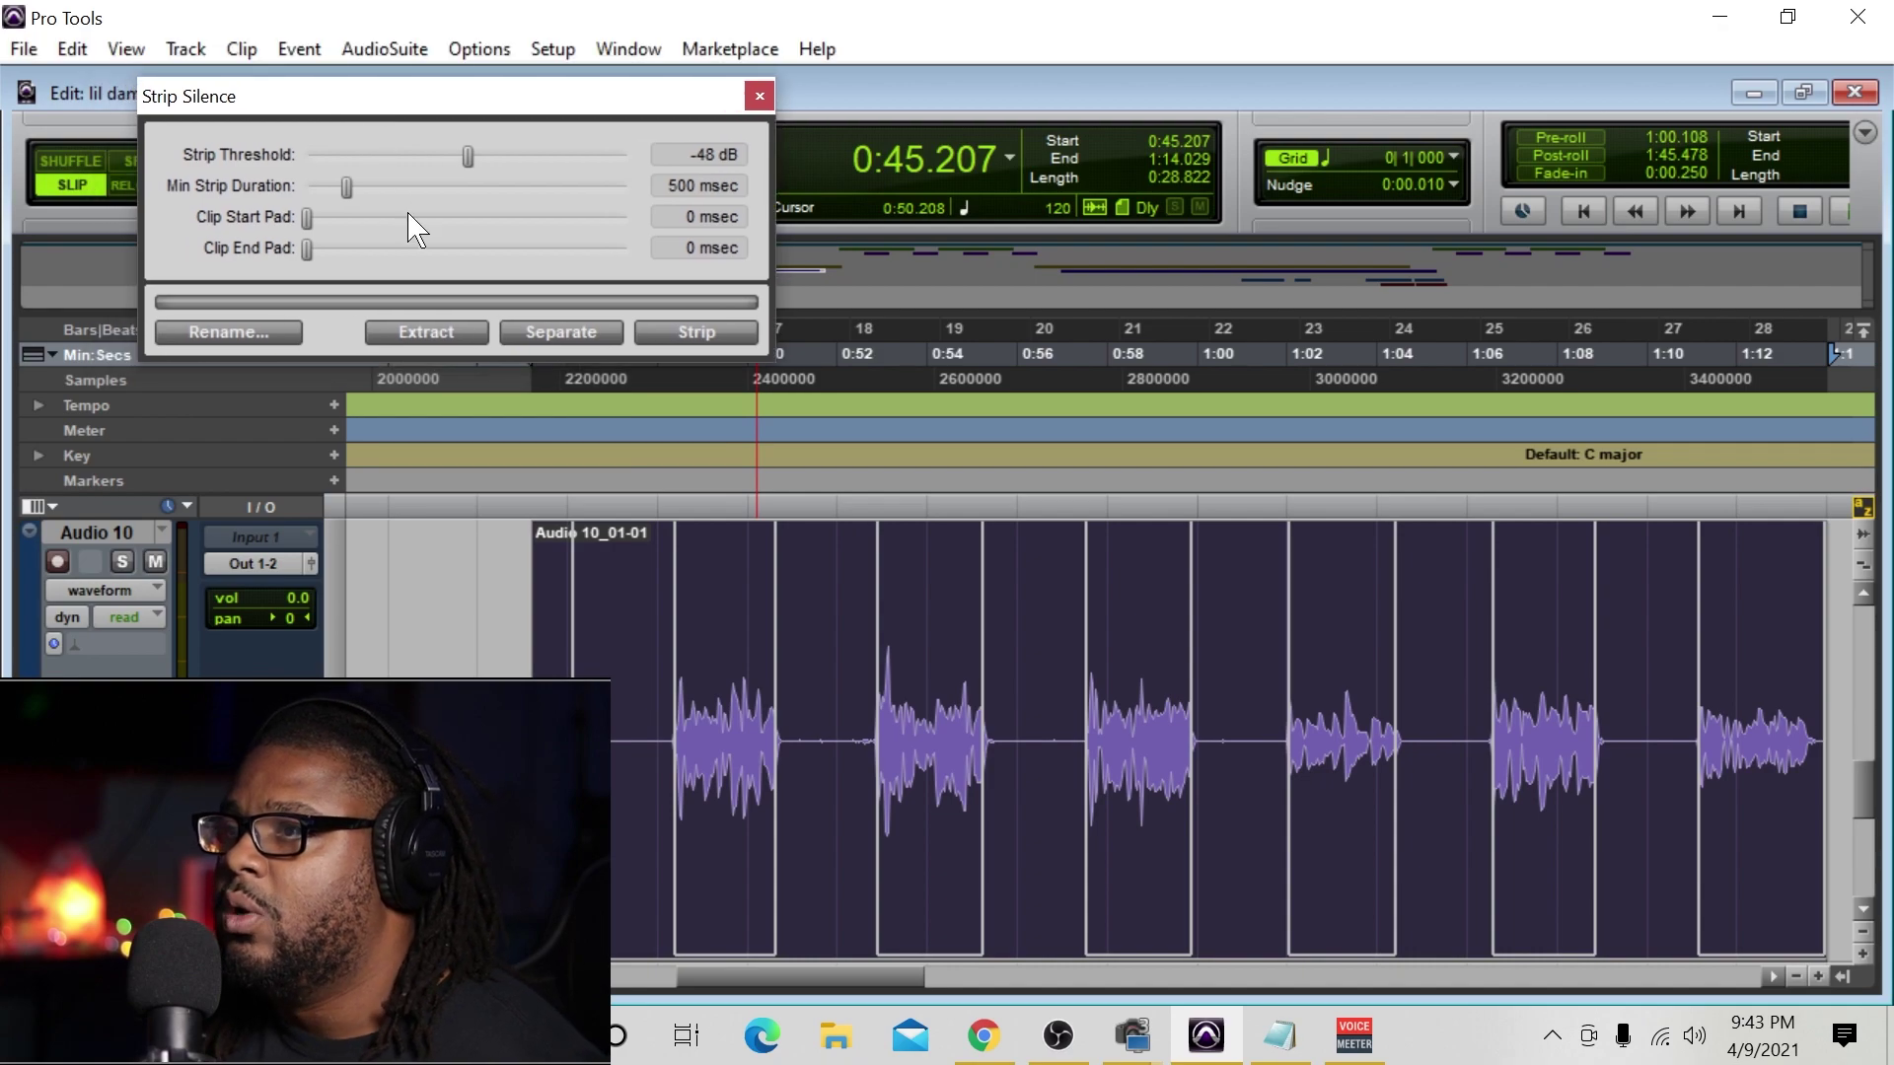
pyautogui.moveTo(467, 158); pyautogui.dragTo(434, 204)
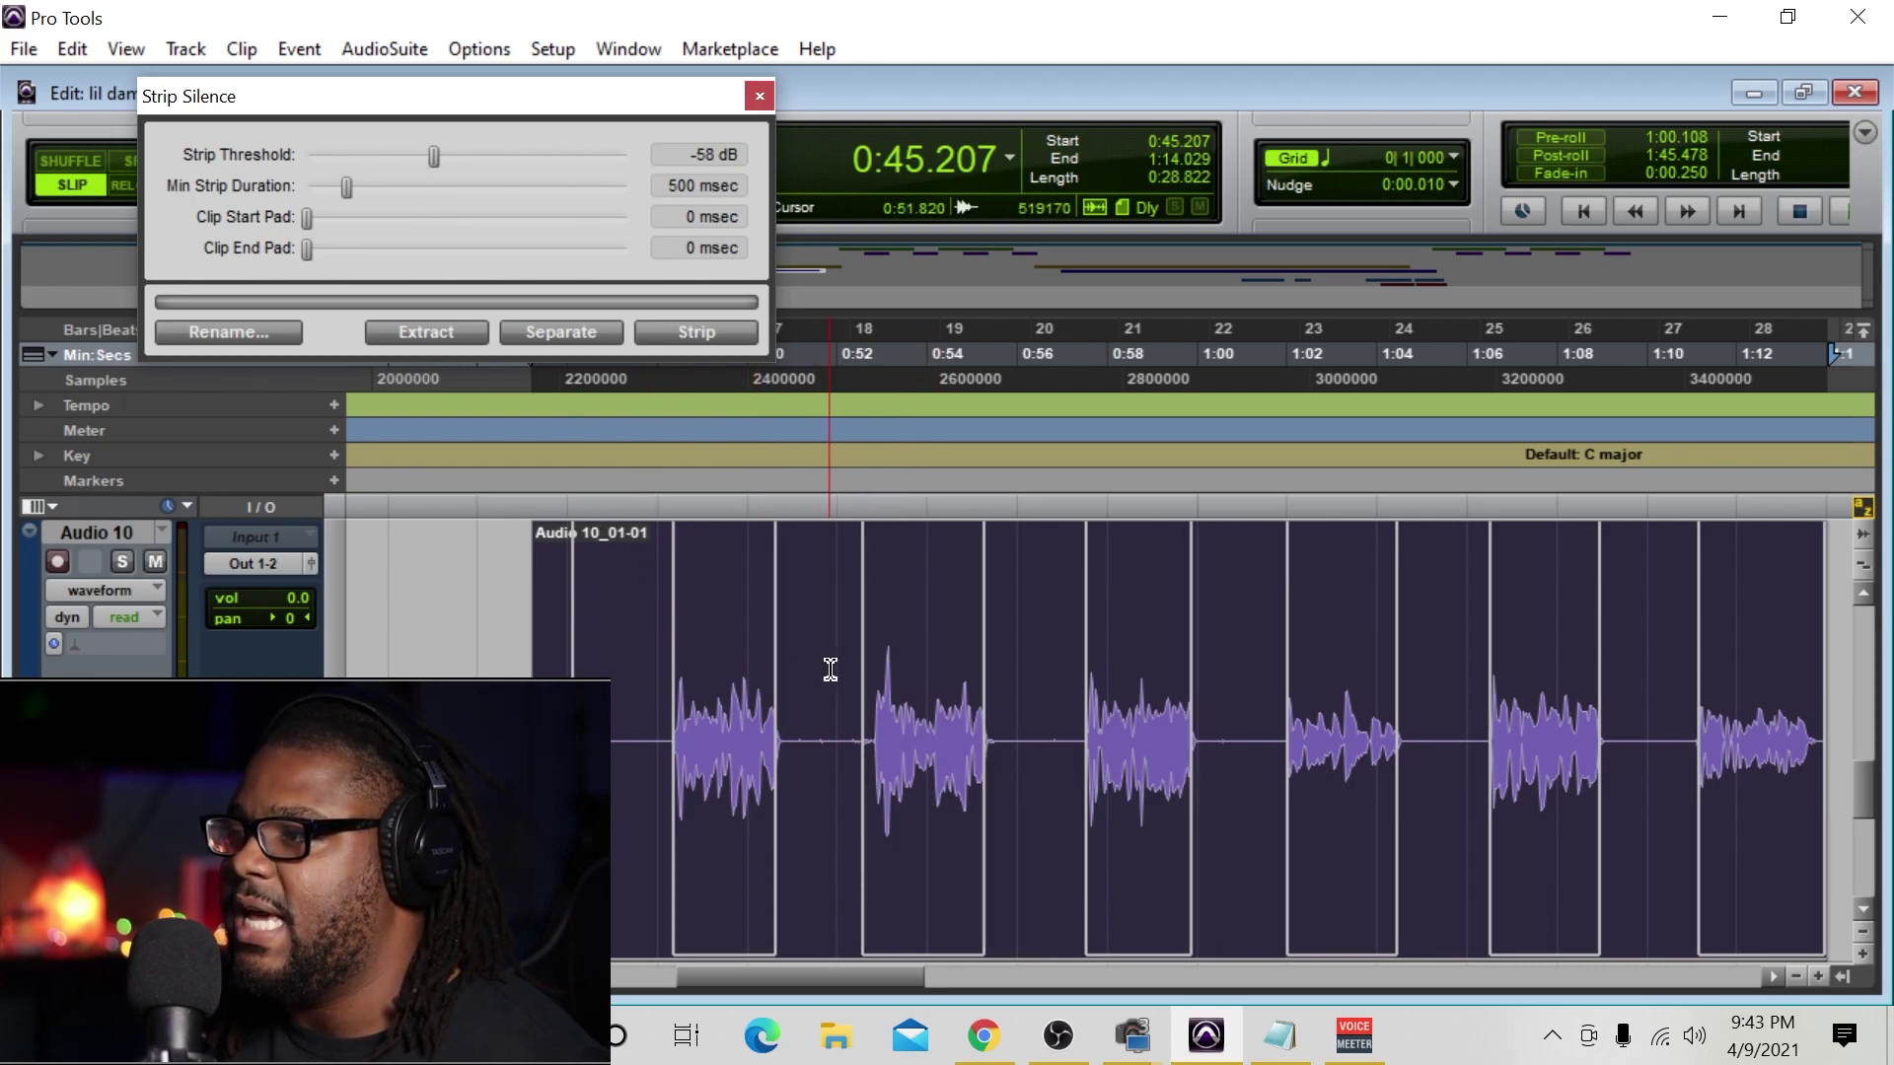
pyautogui.moveTo(434, 163); pyautogui.dragTo(490, 195)
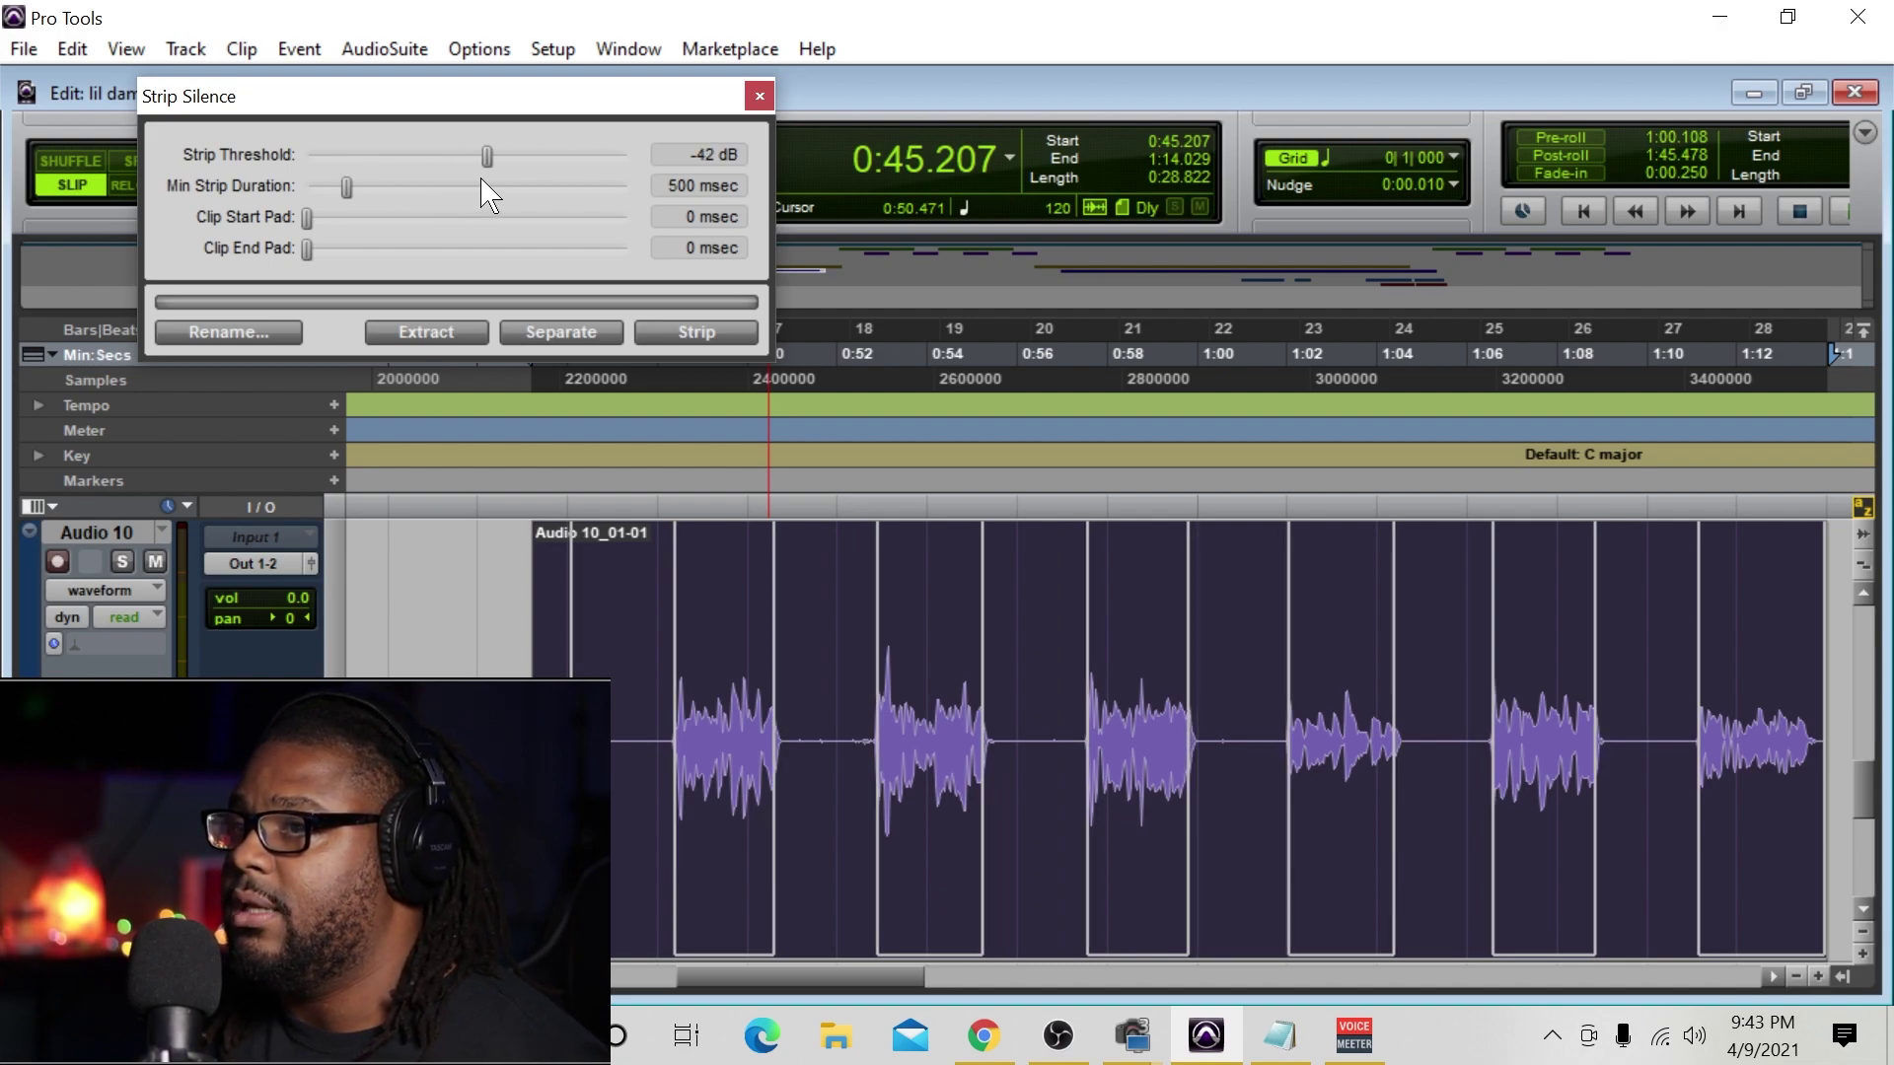
pyautogui.moveTo(490, 194)
pyautogui.mouseDown()
pyautogui.moveTo(544, 198)
pyautogui.moveTo(500, 194)
pyautogui.mouseUp()
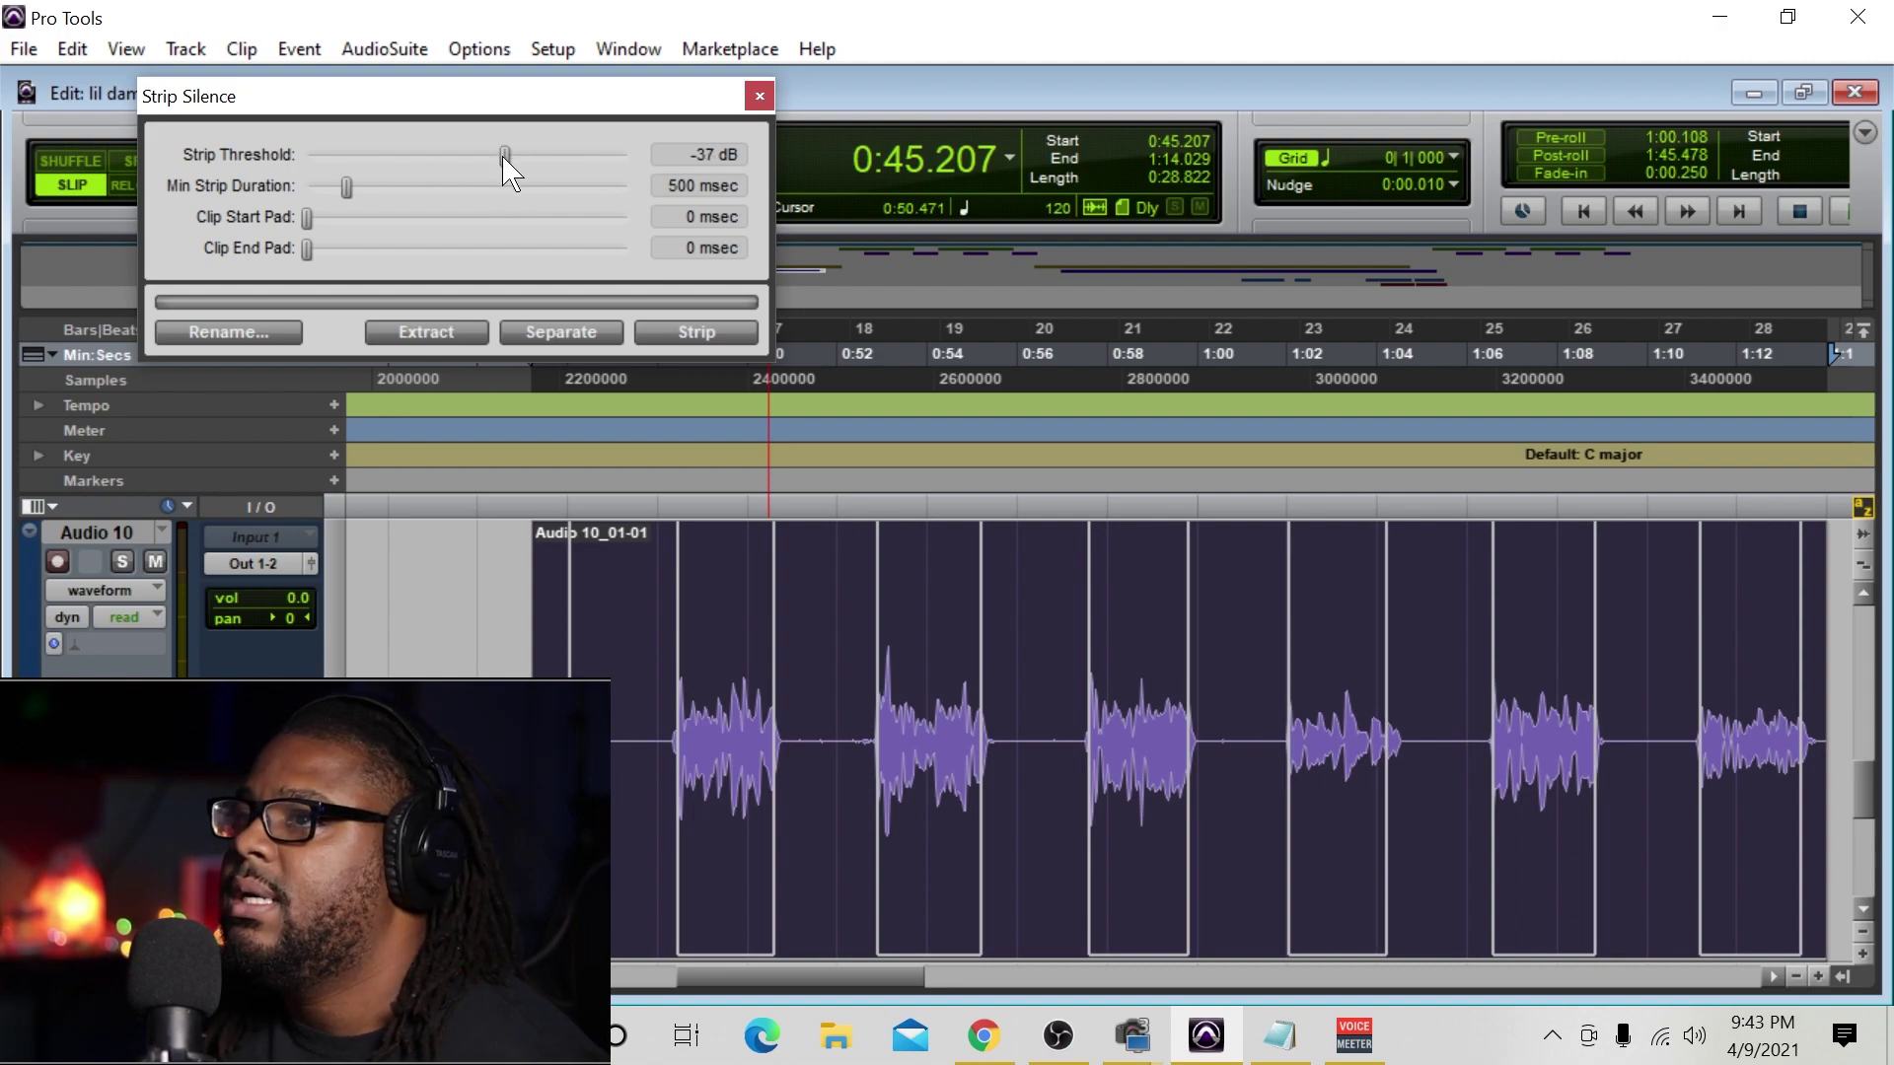
pyautogui.moveTo(504, 161); pyautogui.dragTo(472, 181)
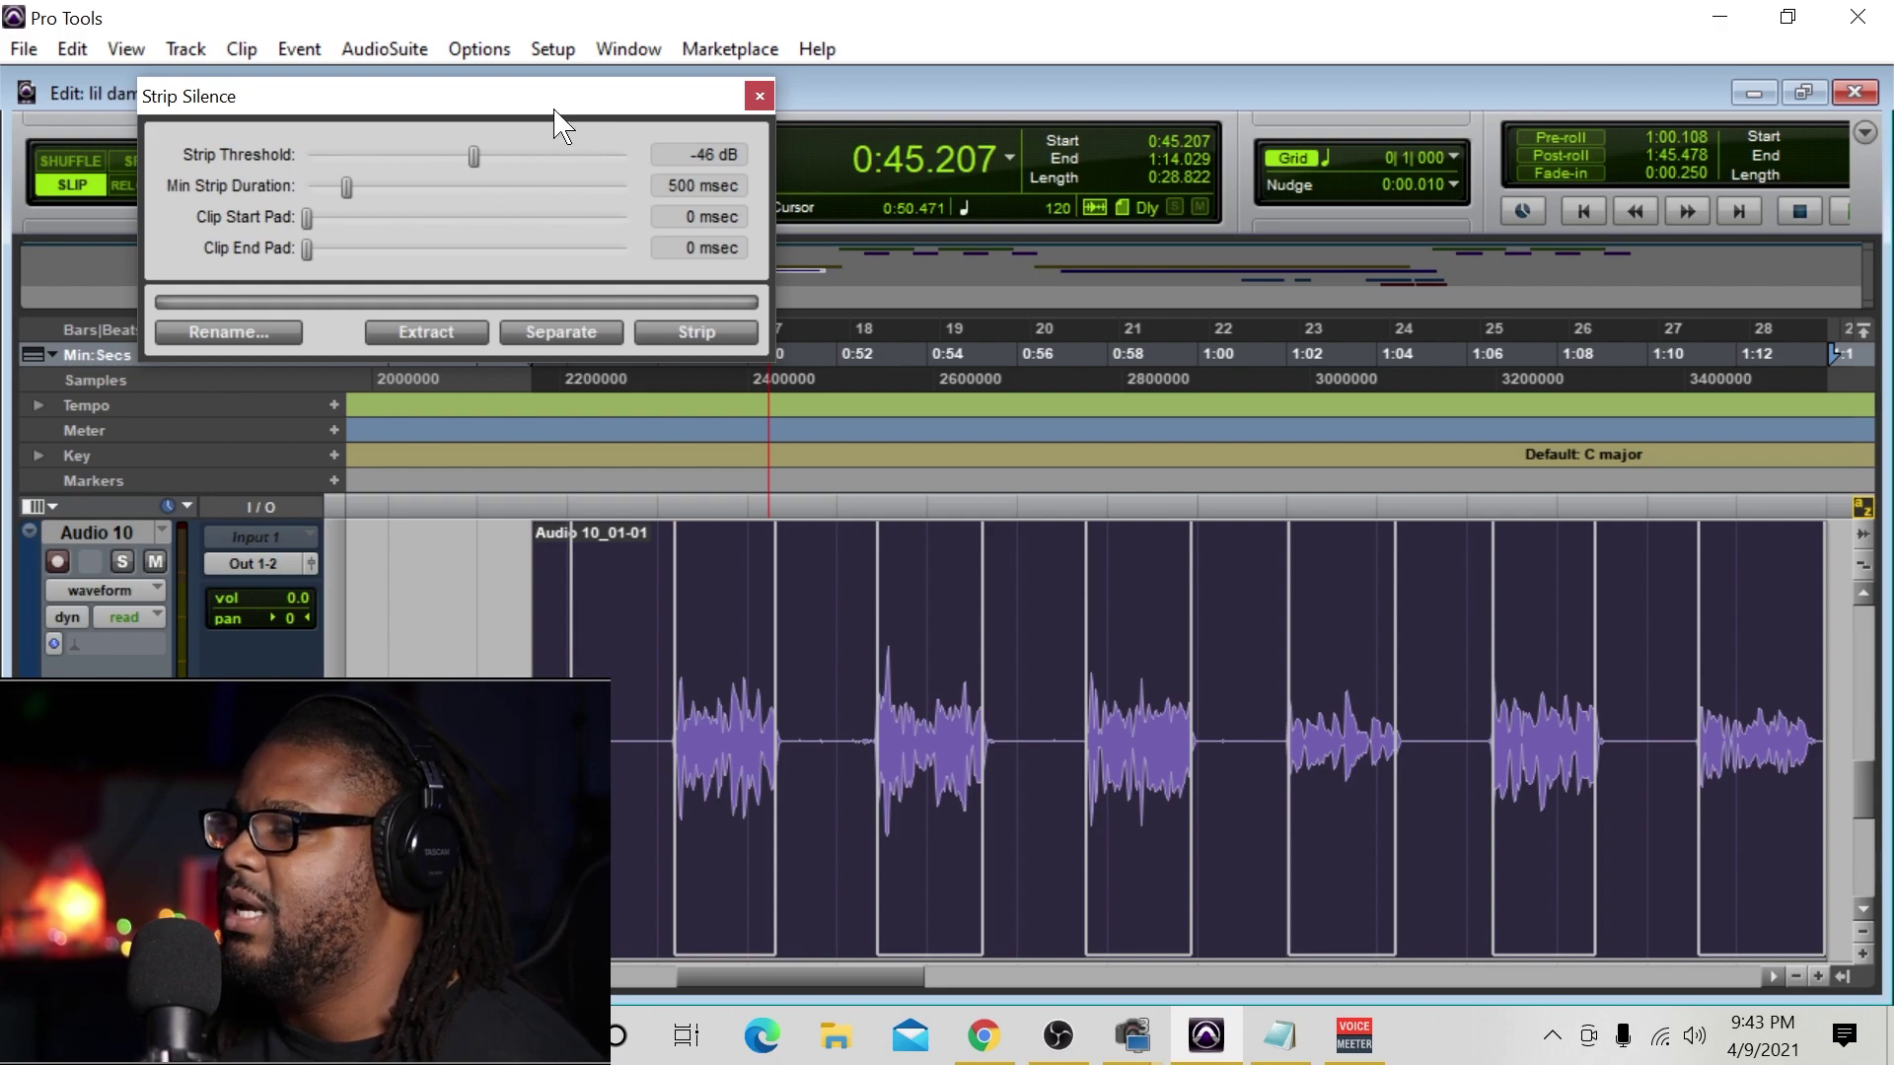
pyautogui.moveTo(555, 111); pyautogui.dragTo(558, 132)
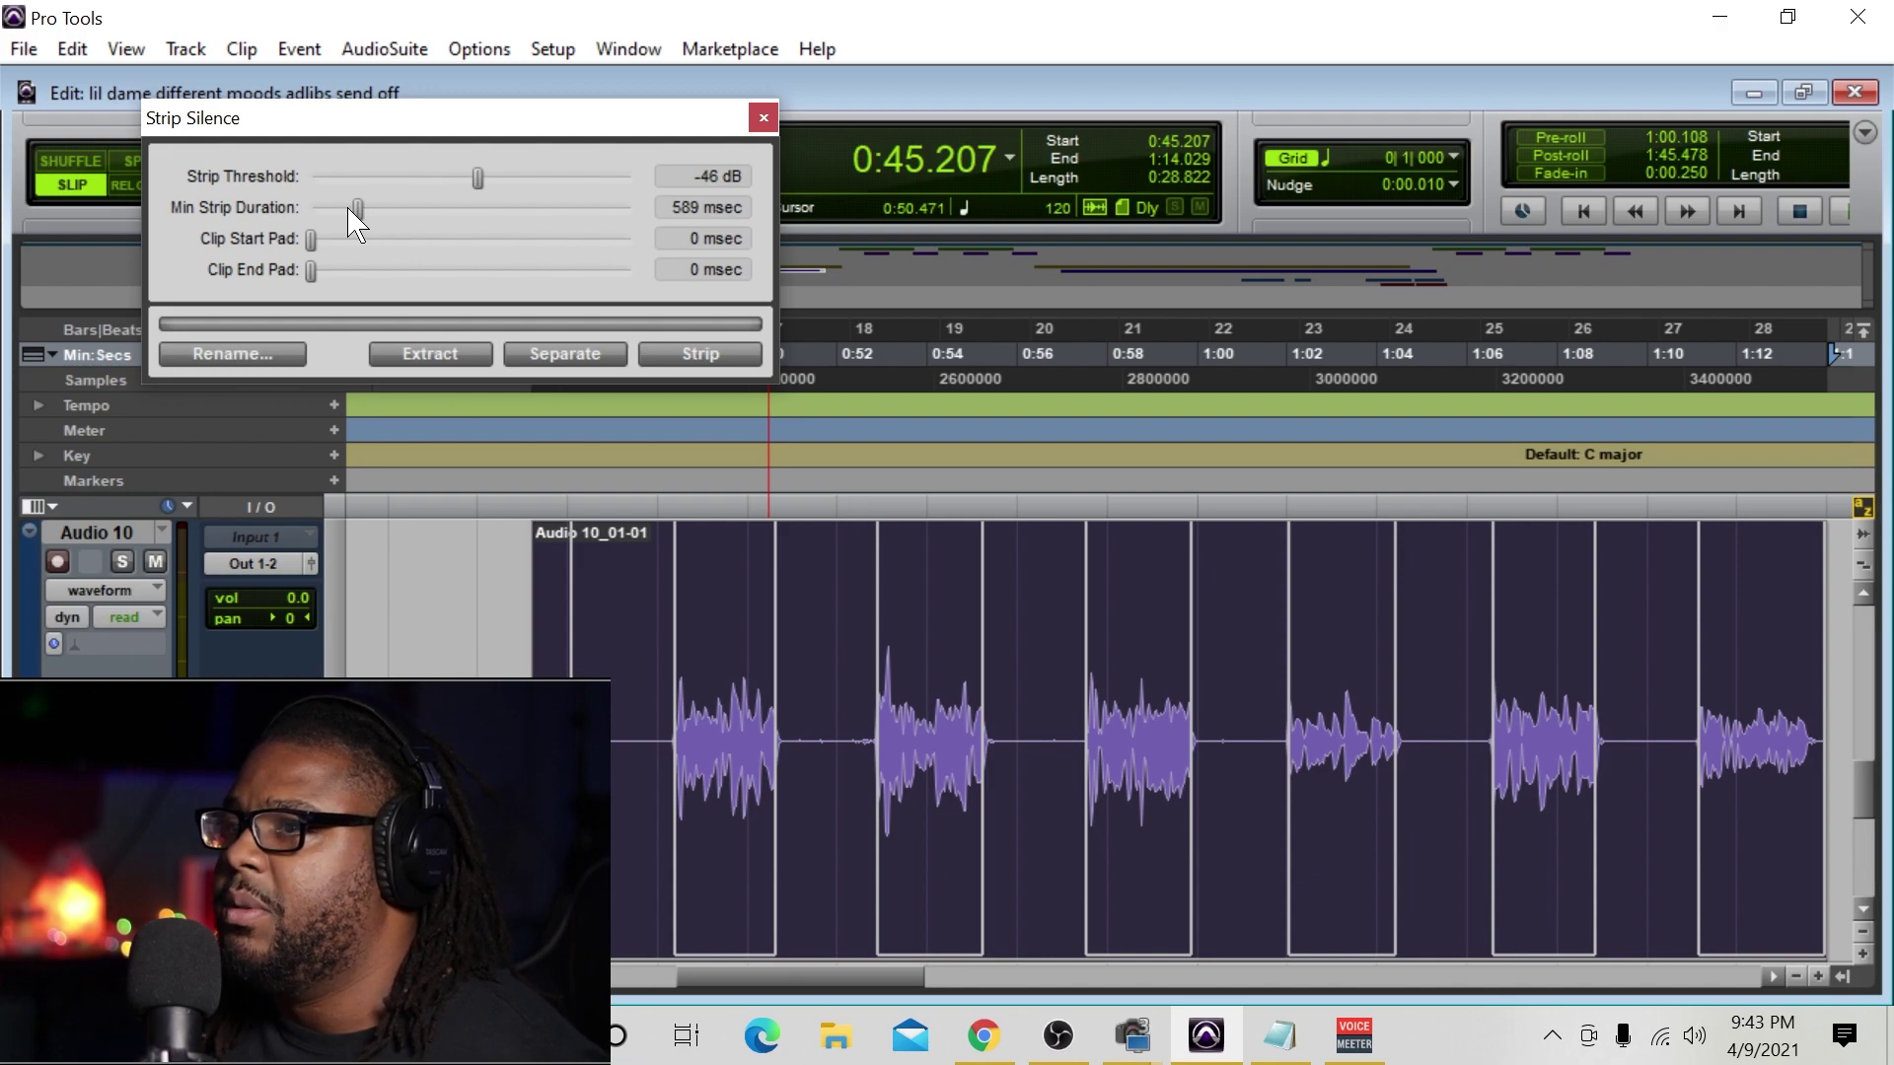
# Step: Set the Strip Silence minimum strip duration to 1089 msec
pyautogui.moveTo(353, 223); pyautogui.dragTo(289, 251)
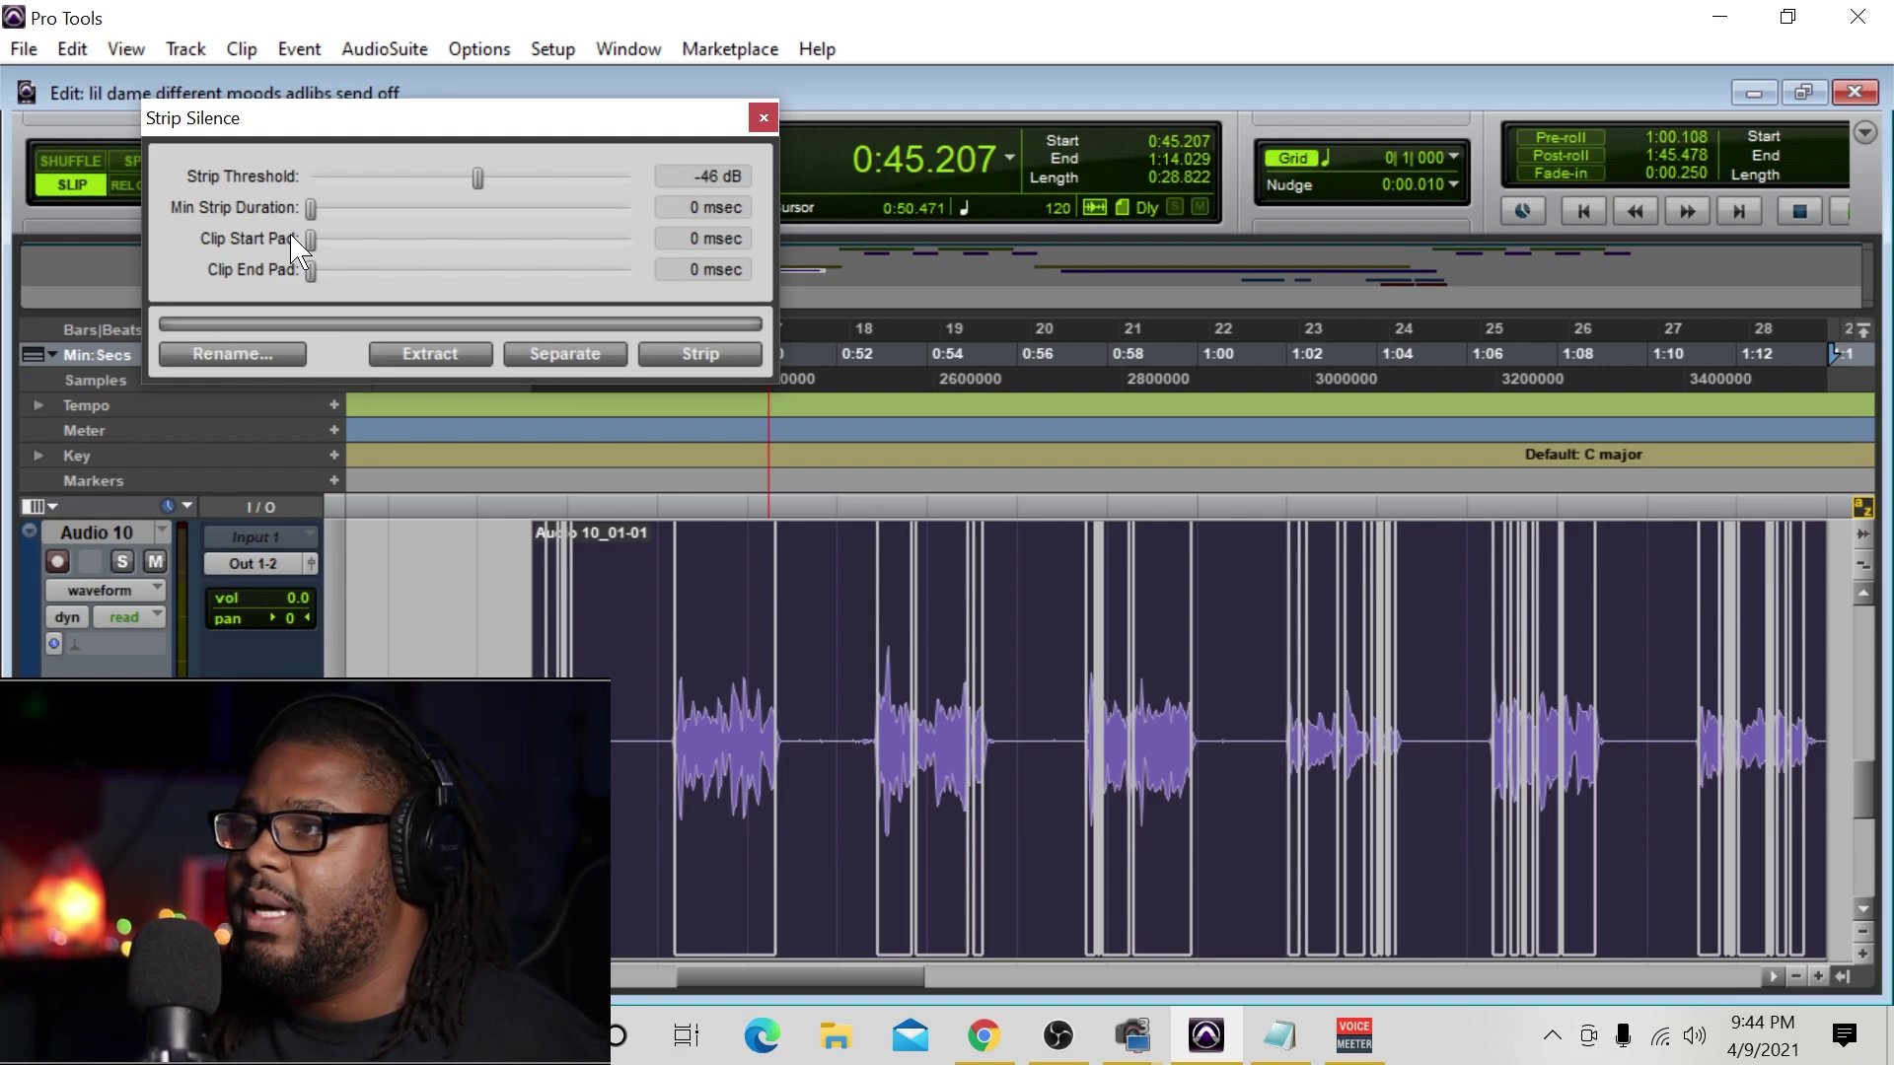
pyautogui.moveTo(301, 235); pyautogui.dragTo(396, 246)
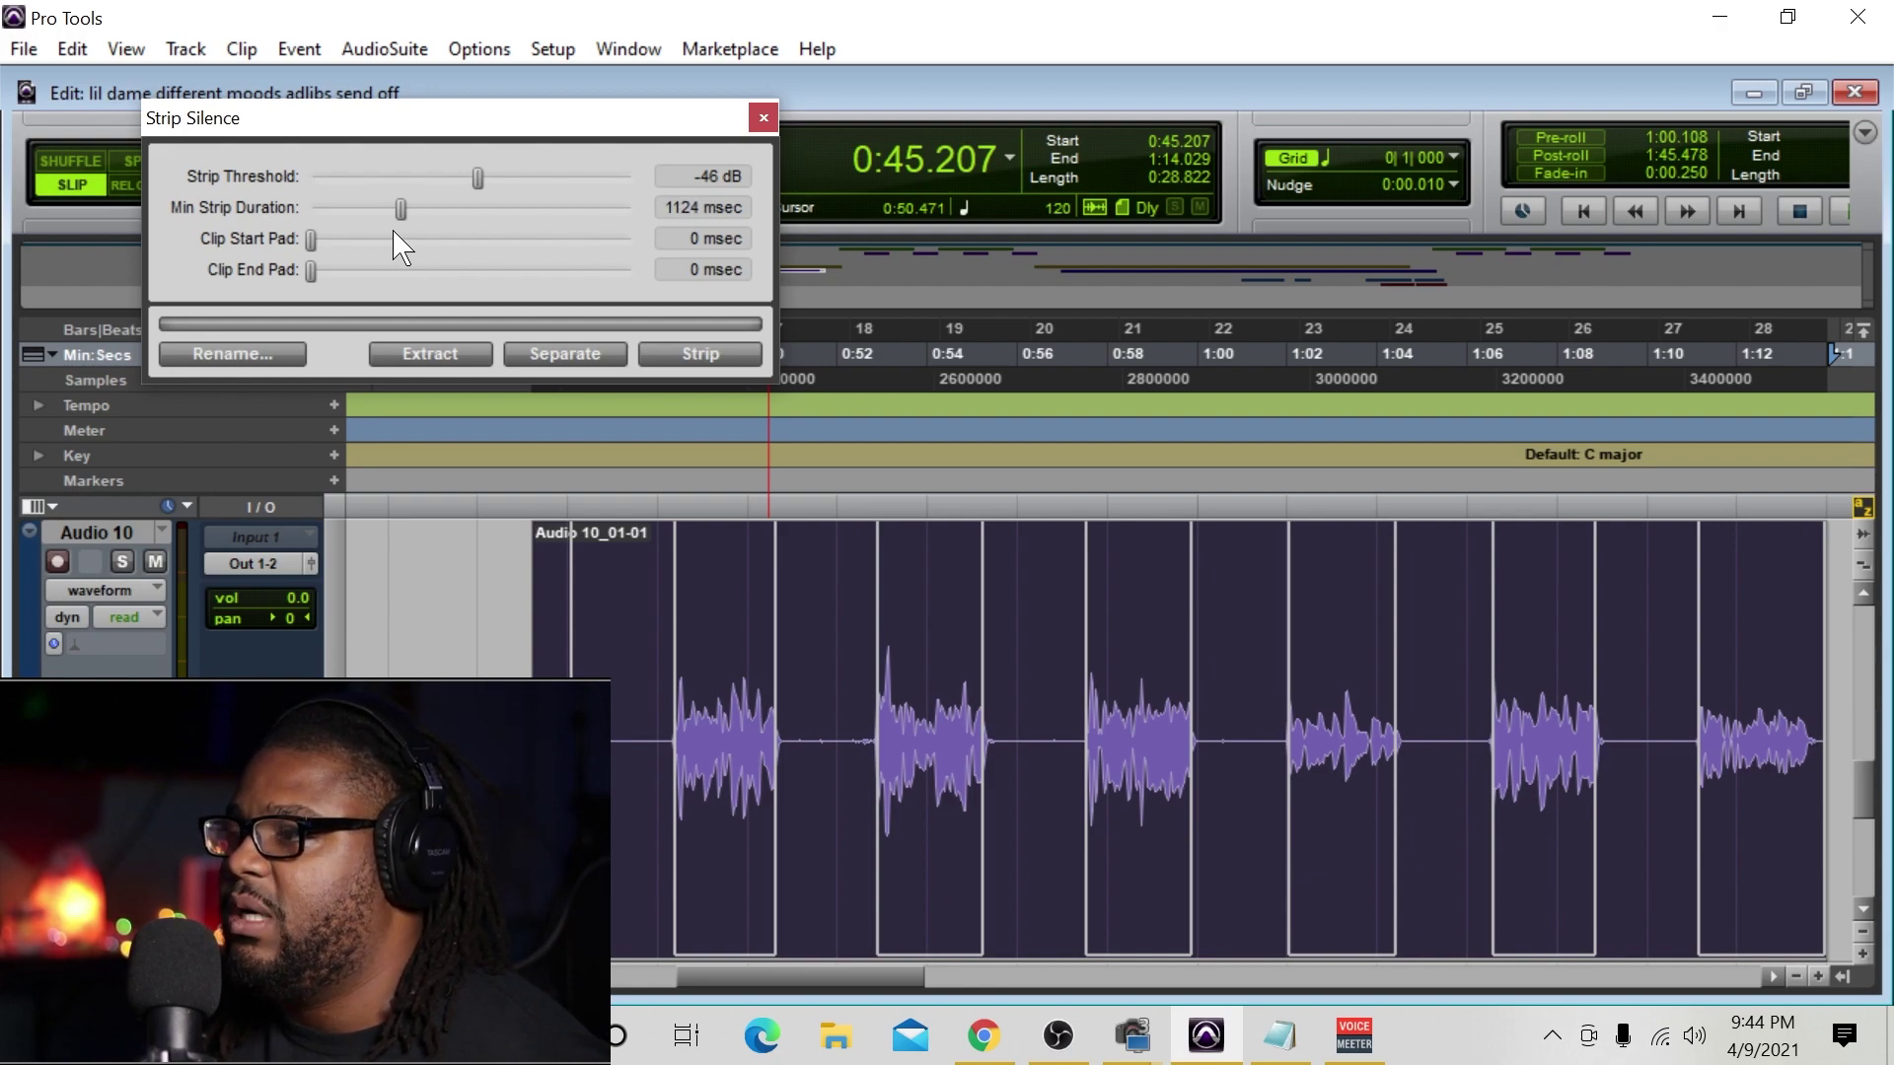
pyautogui.moveTo(399, 247); pyautogui.dragTo(396, 246)
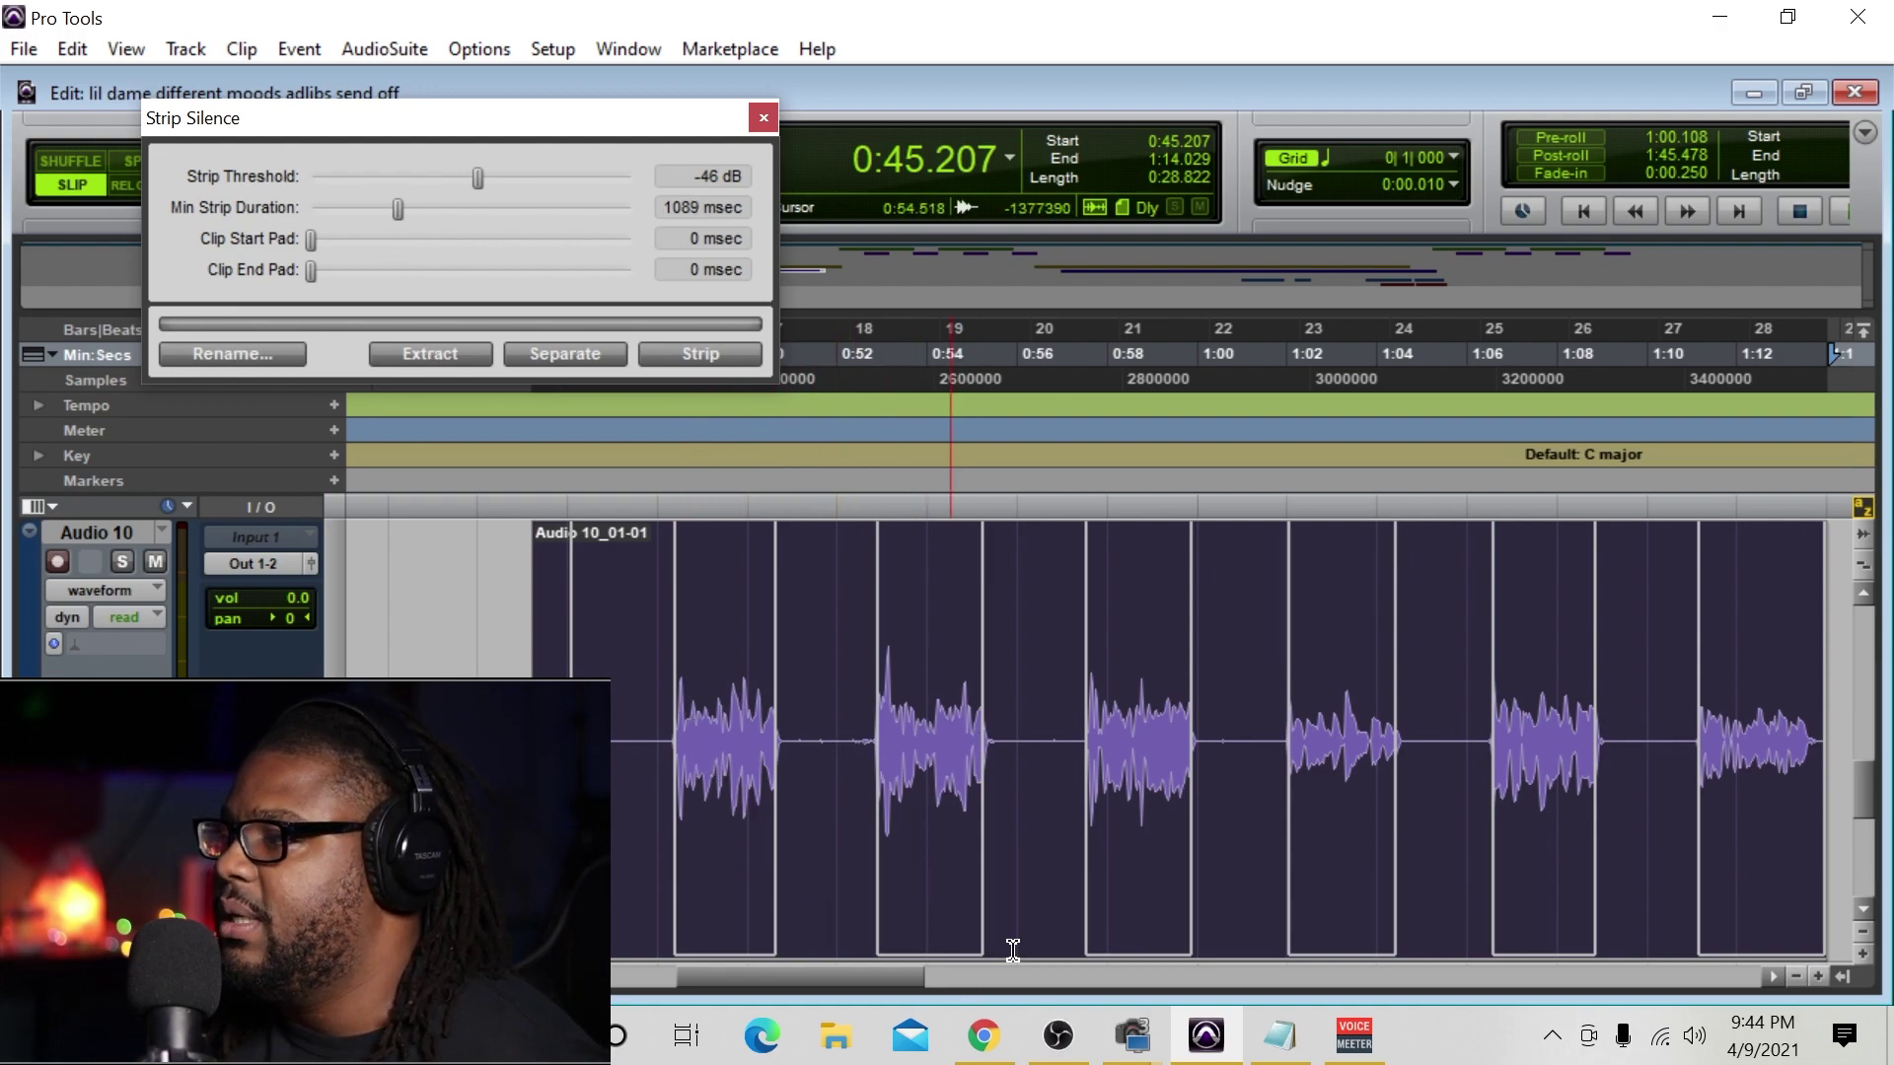
# Step: Zoom in to inspect the strip boundaries, then zoom out to preview every phrase region
pyautogui.click(1820, 976)
pyautogui.click(1820, 976)
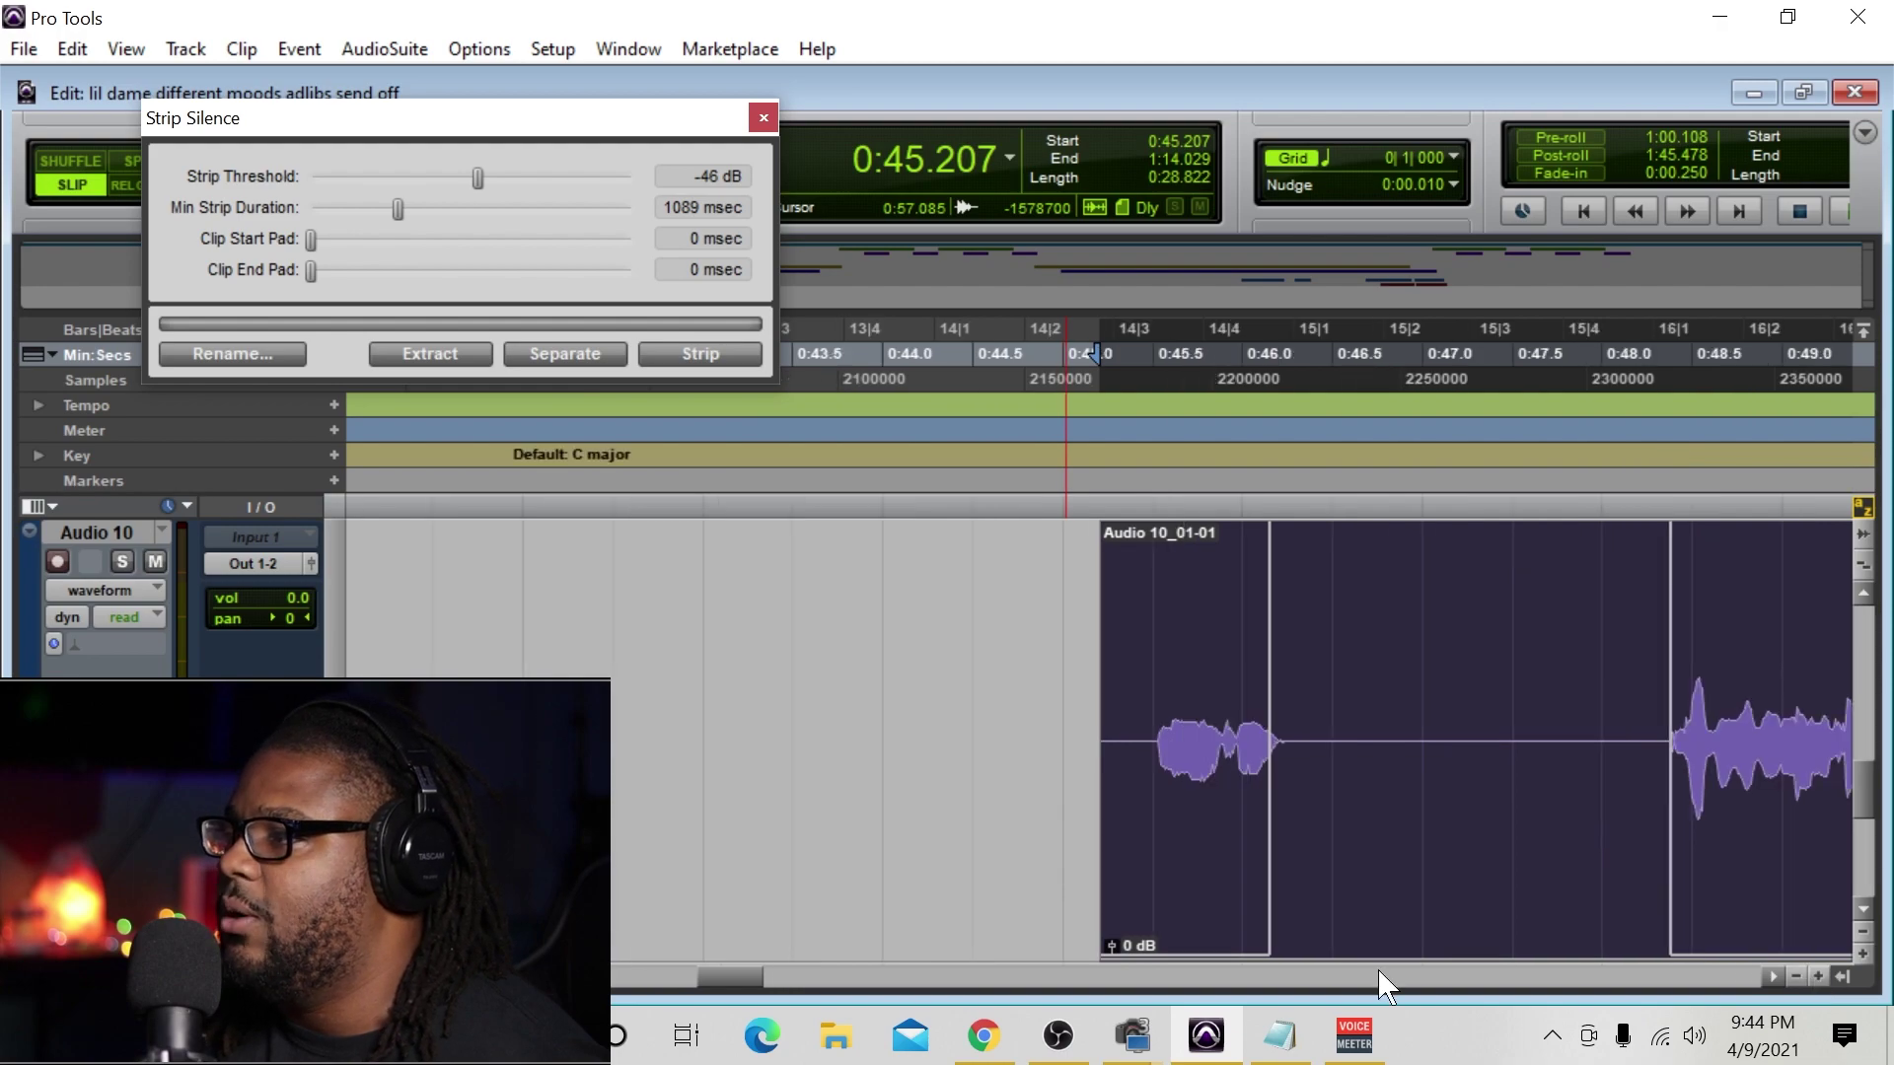
pyautogui.moveTo(750, 981); pyautogui.dragTo(798, 983)
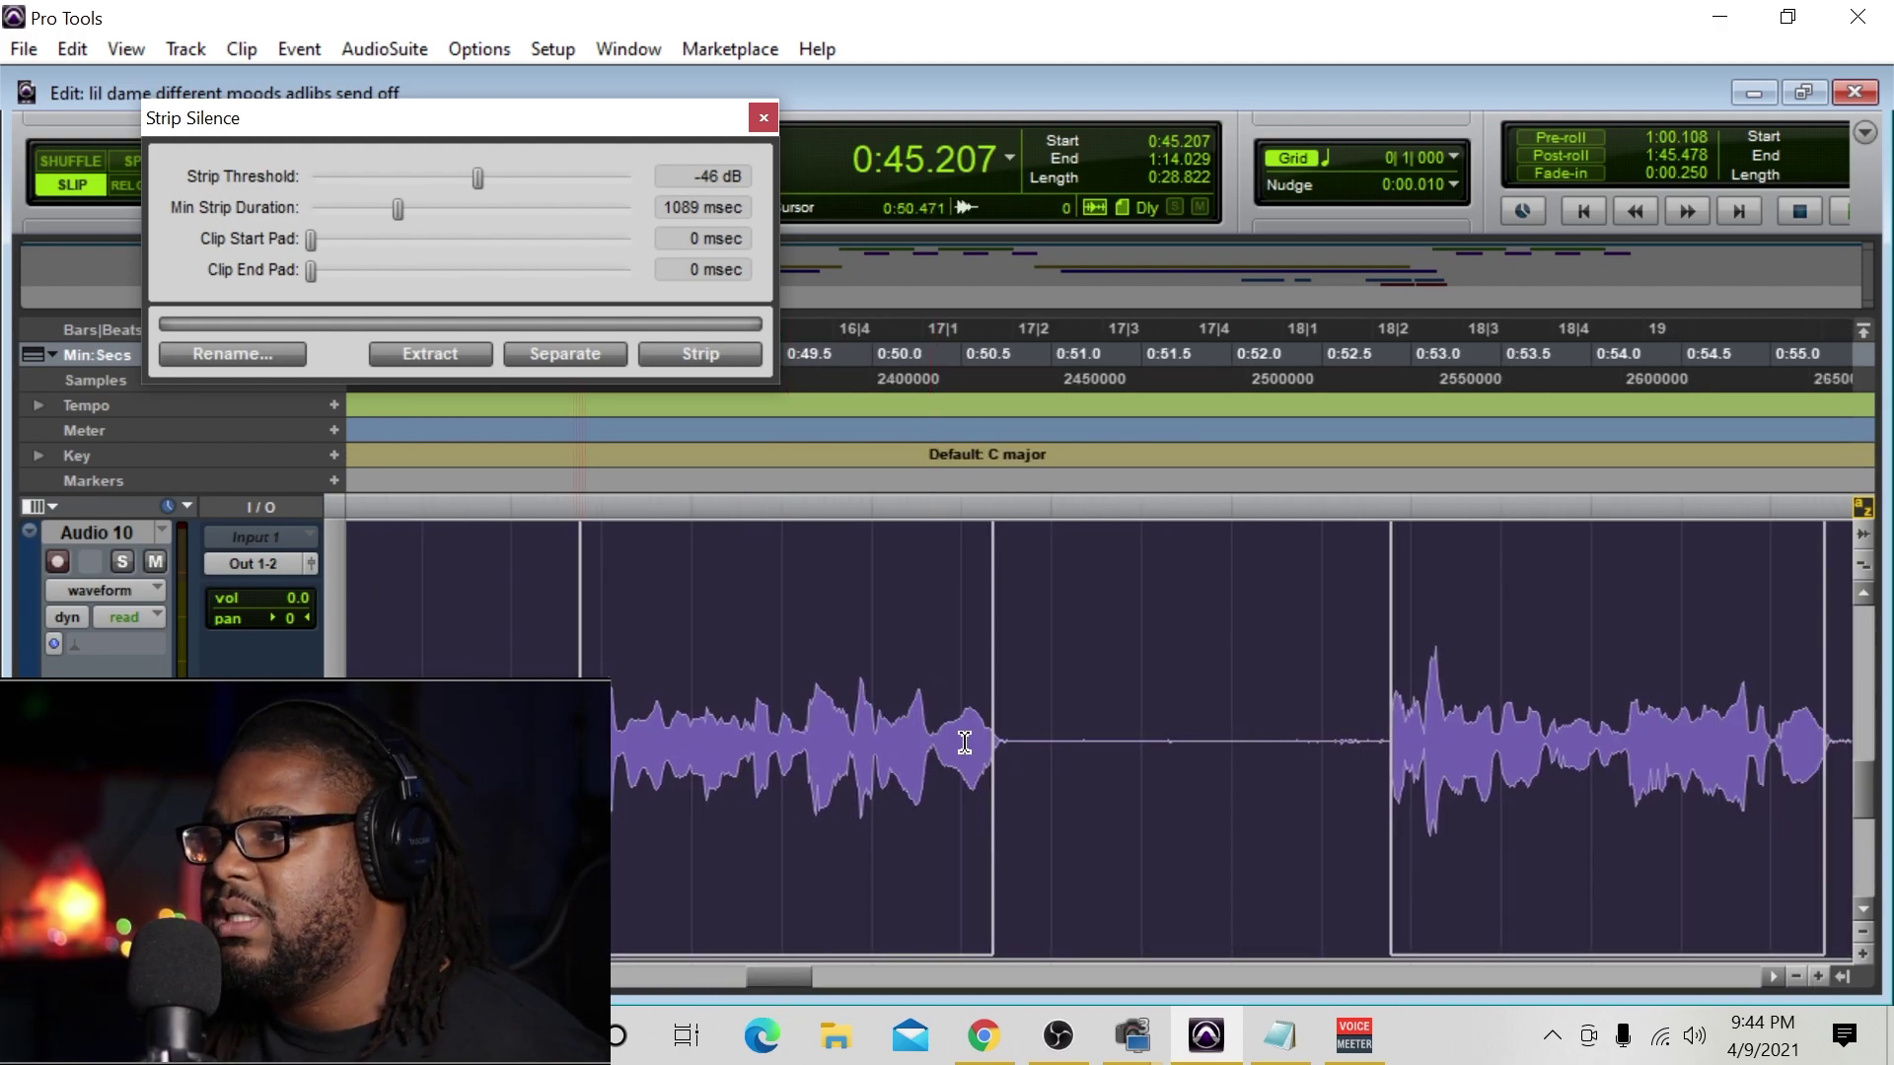
pyautogui.moveTo(799, 980); pyautogui.dragTo(968, 1001)
pyautogui.hotkey('ctrl', '[')
pyautogui.hotkey('ctrl', '[')
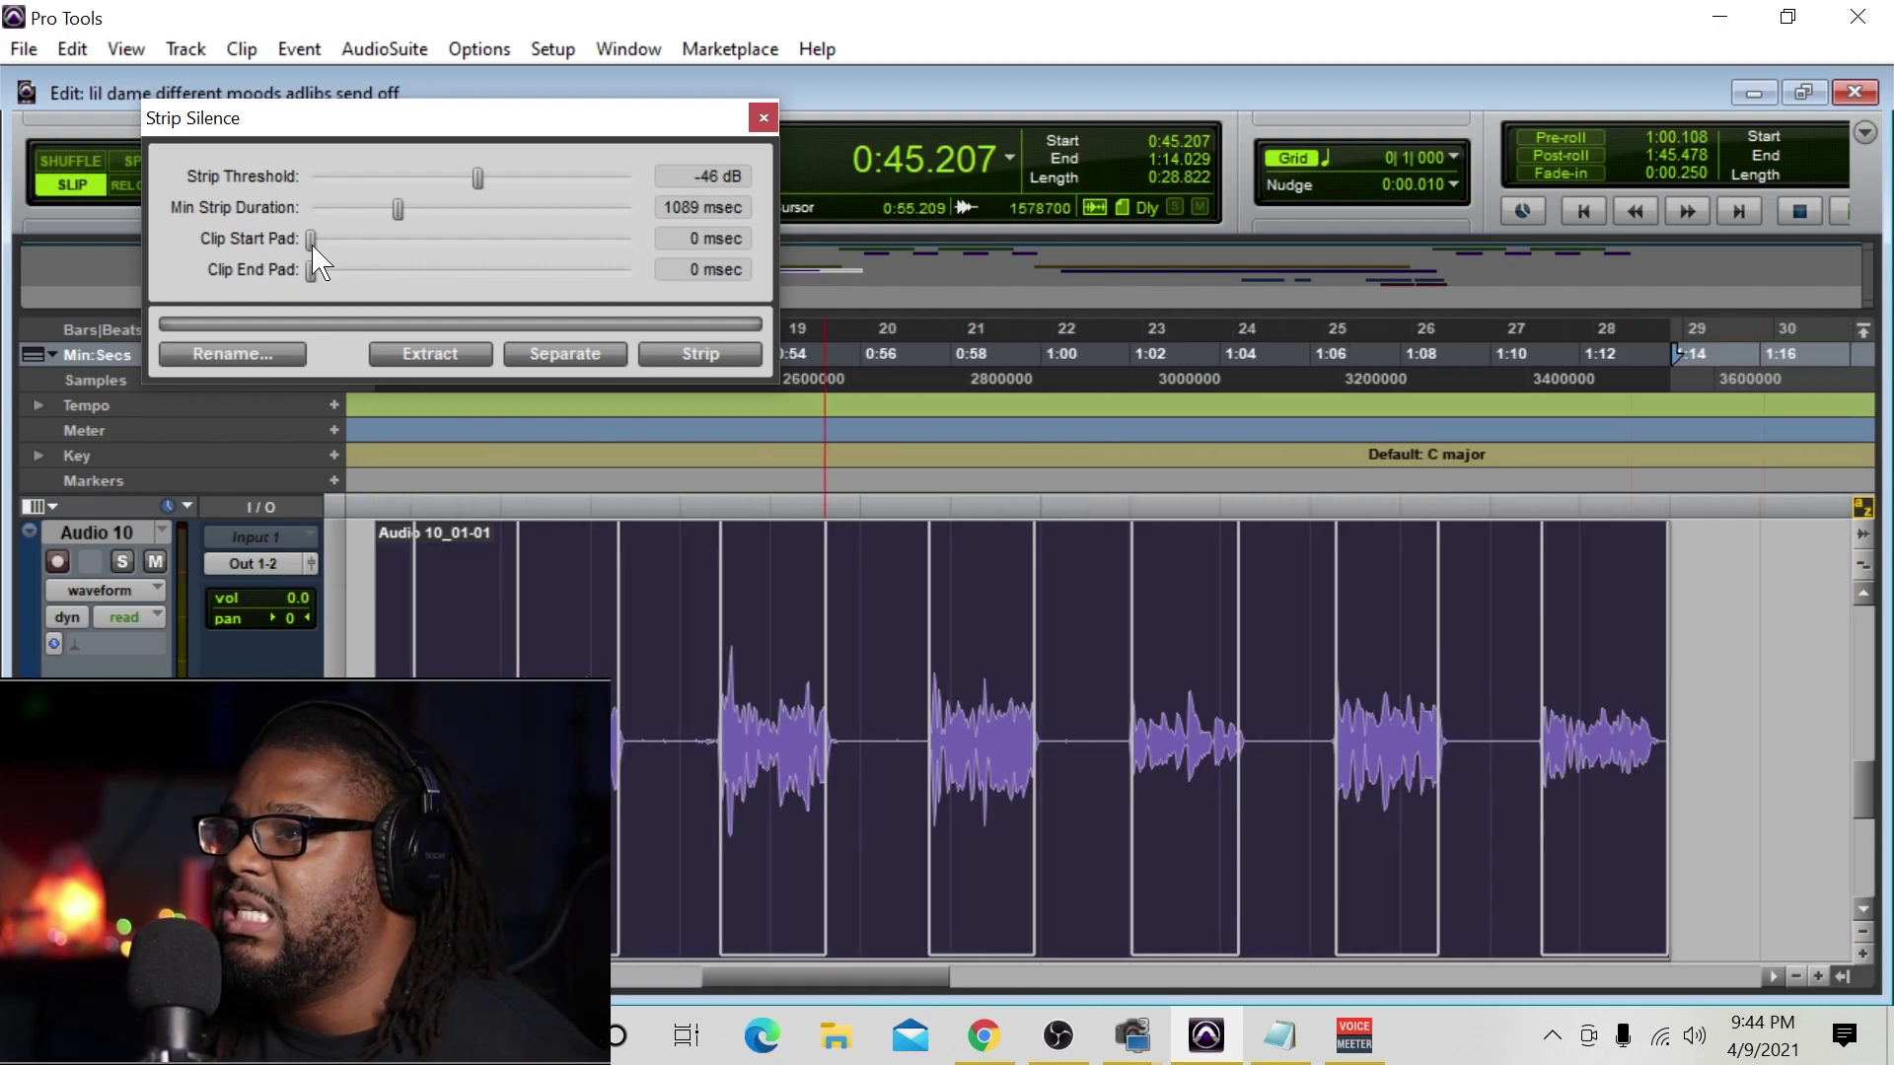
# Step: Set the Clip Start Pad to 71 msec, checking the region starts on the timeline
pyautogui.moveTo(312, 240); pyautogui.dragTo(320, 260)
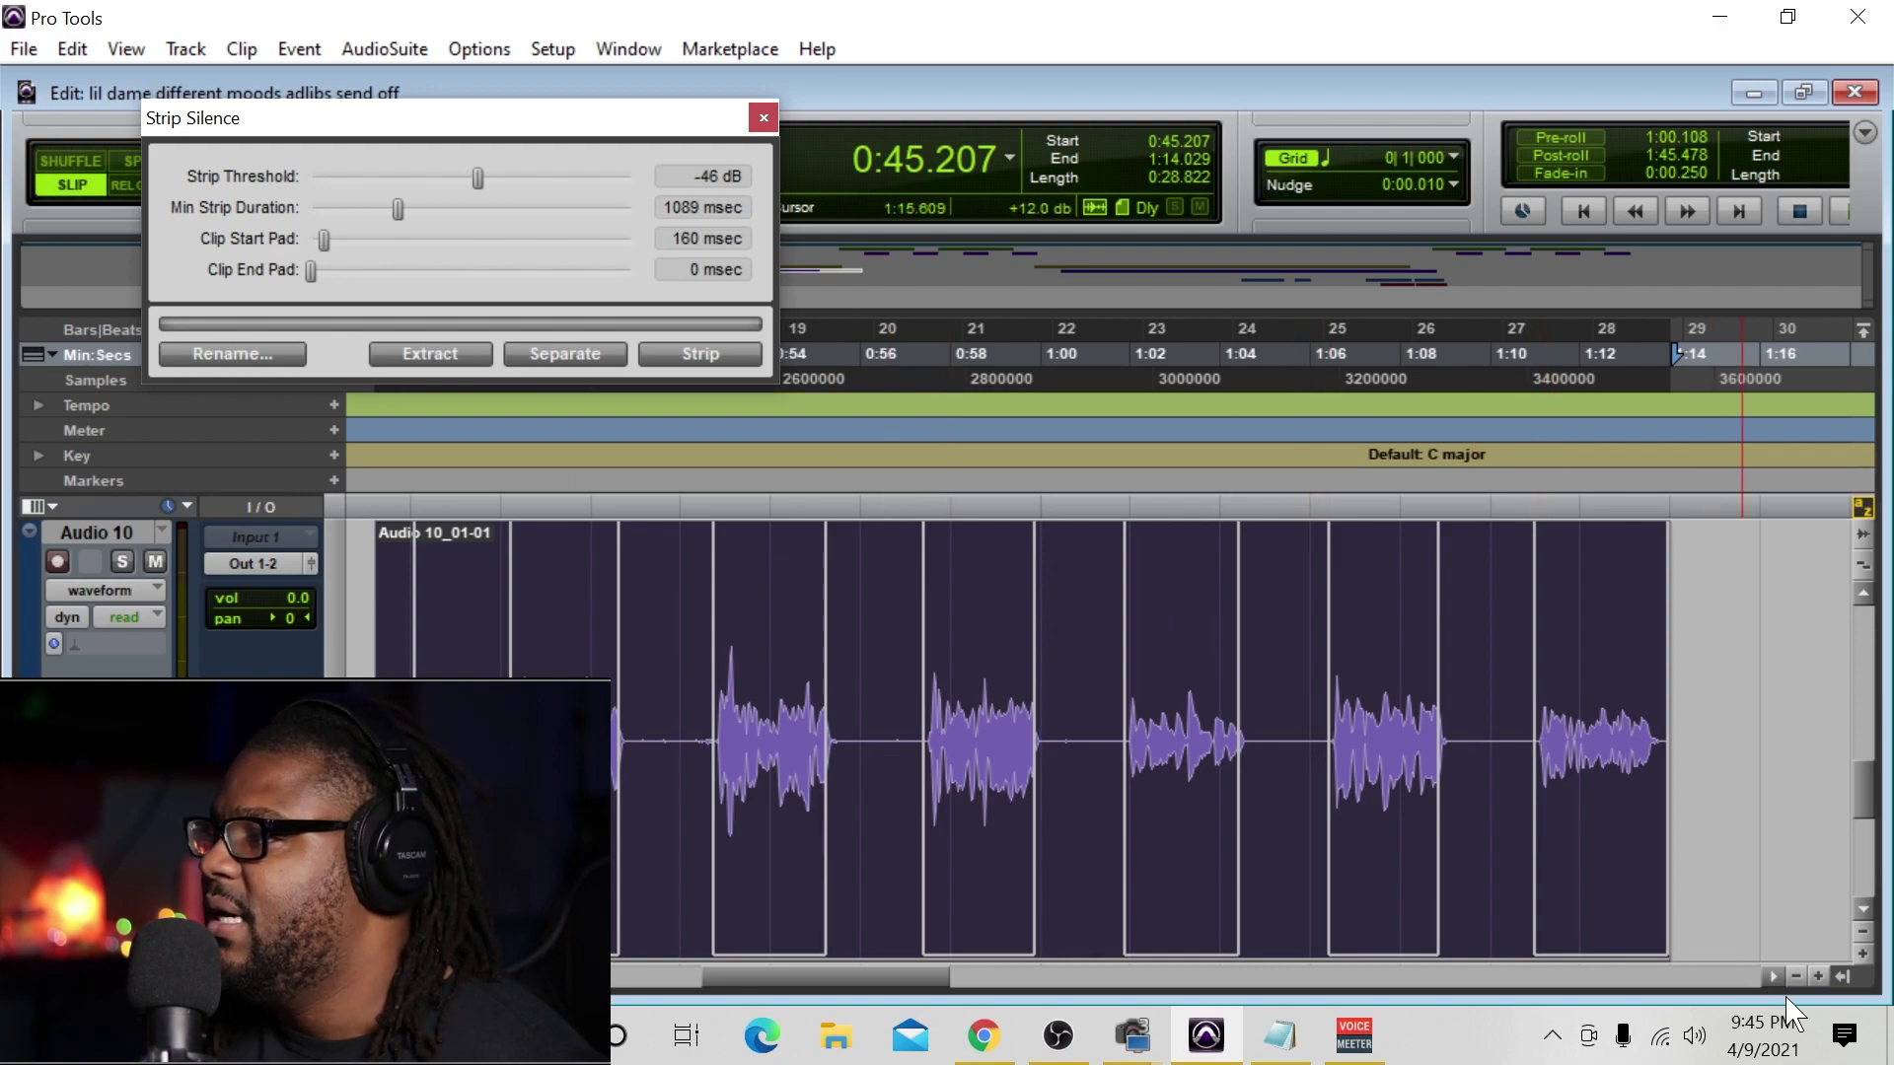
pyautogui.click(1817, 976)
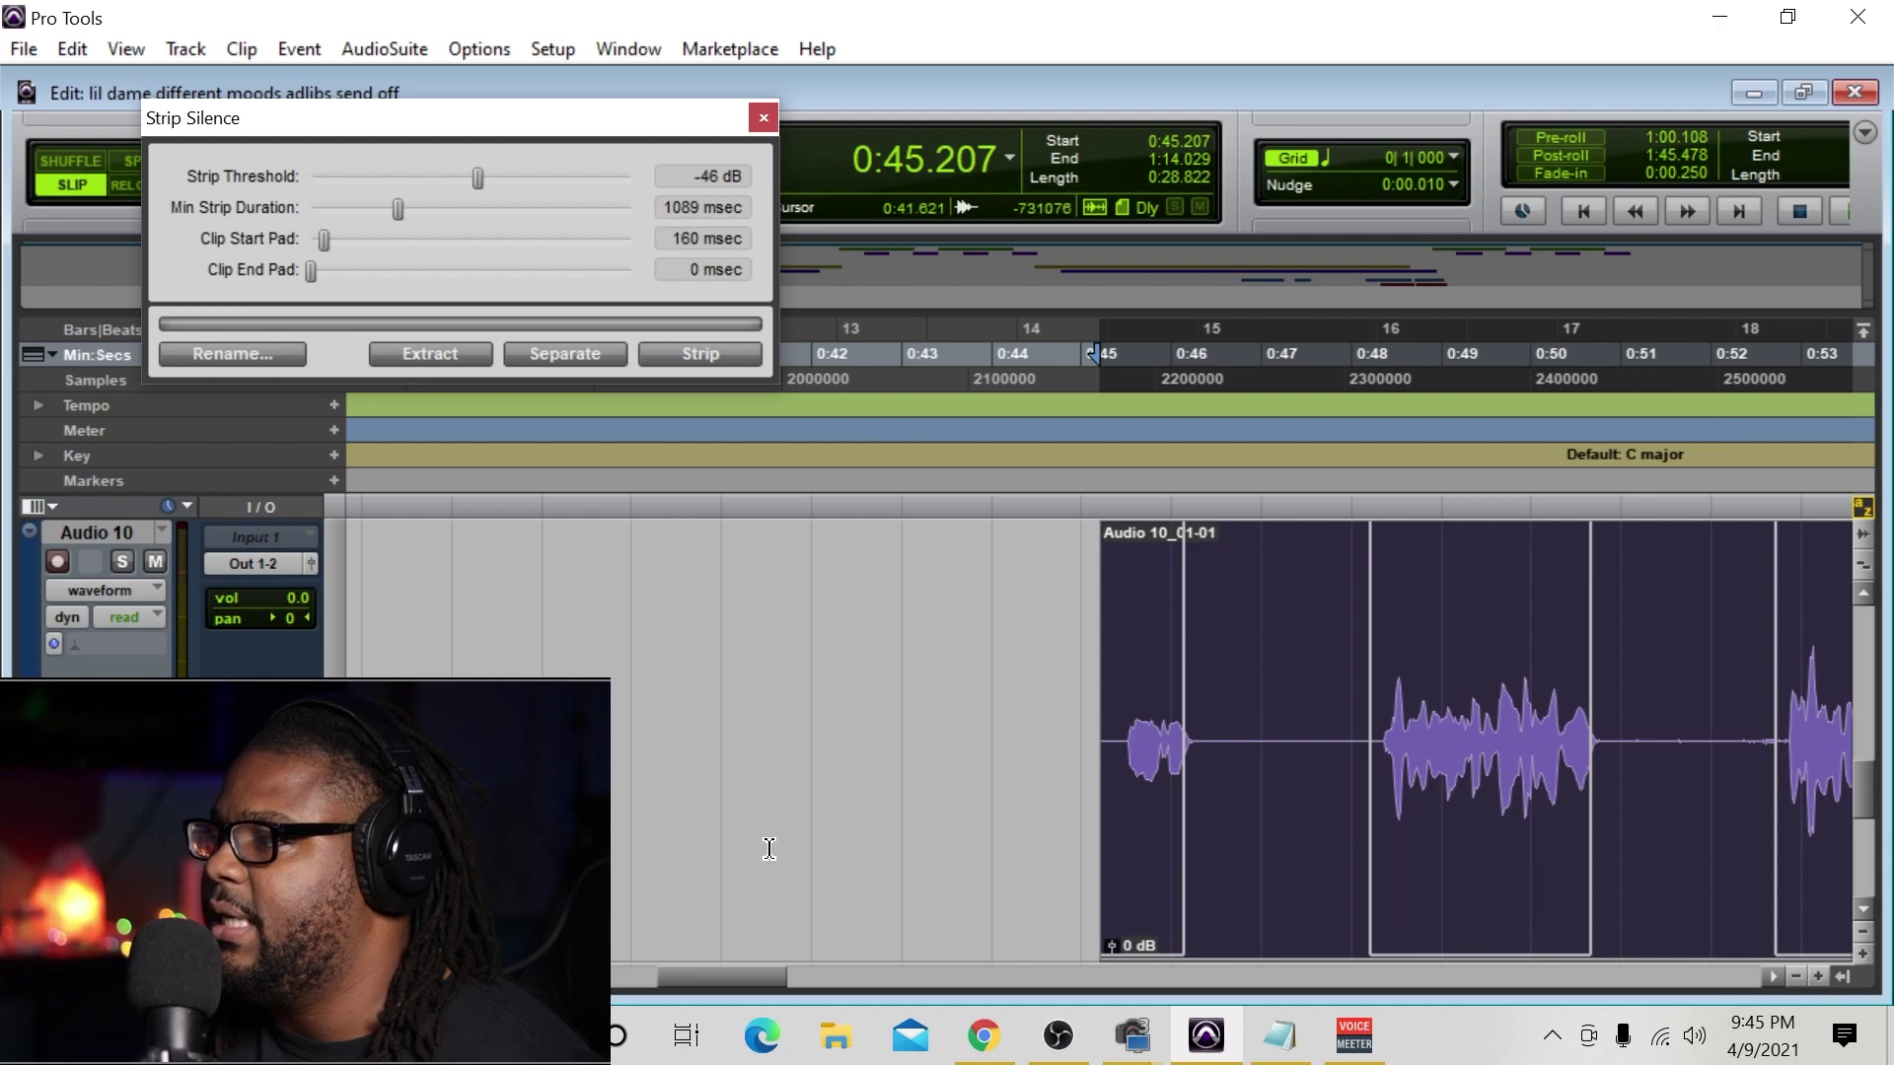
pyautogui.moveTo(721, 979); pyautogui.dragTo(751, 980)
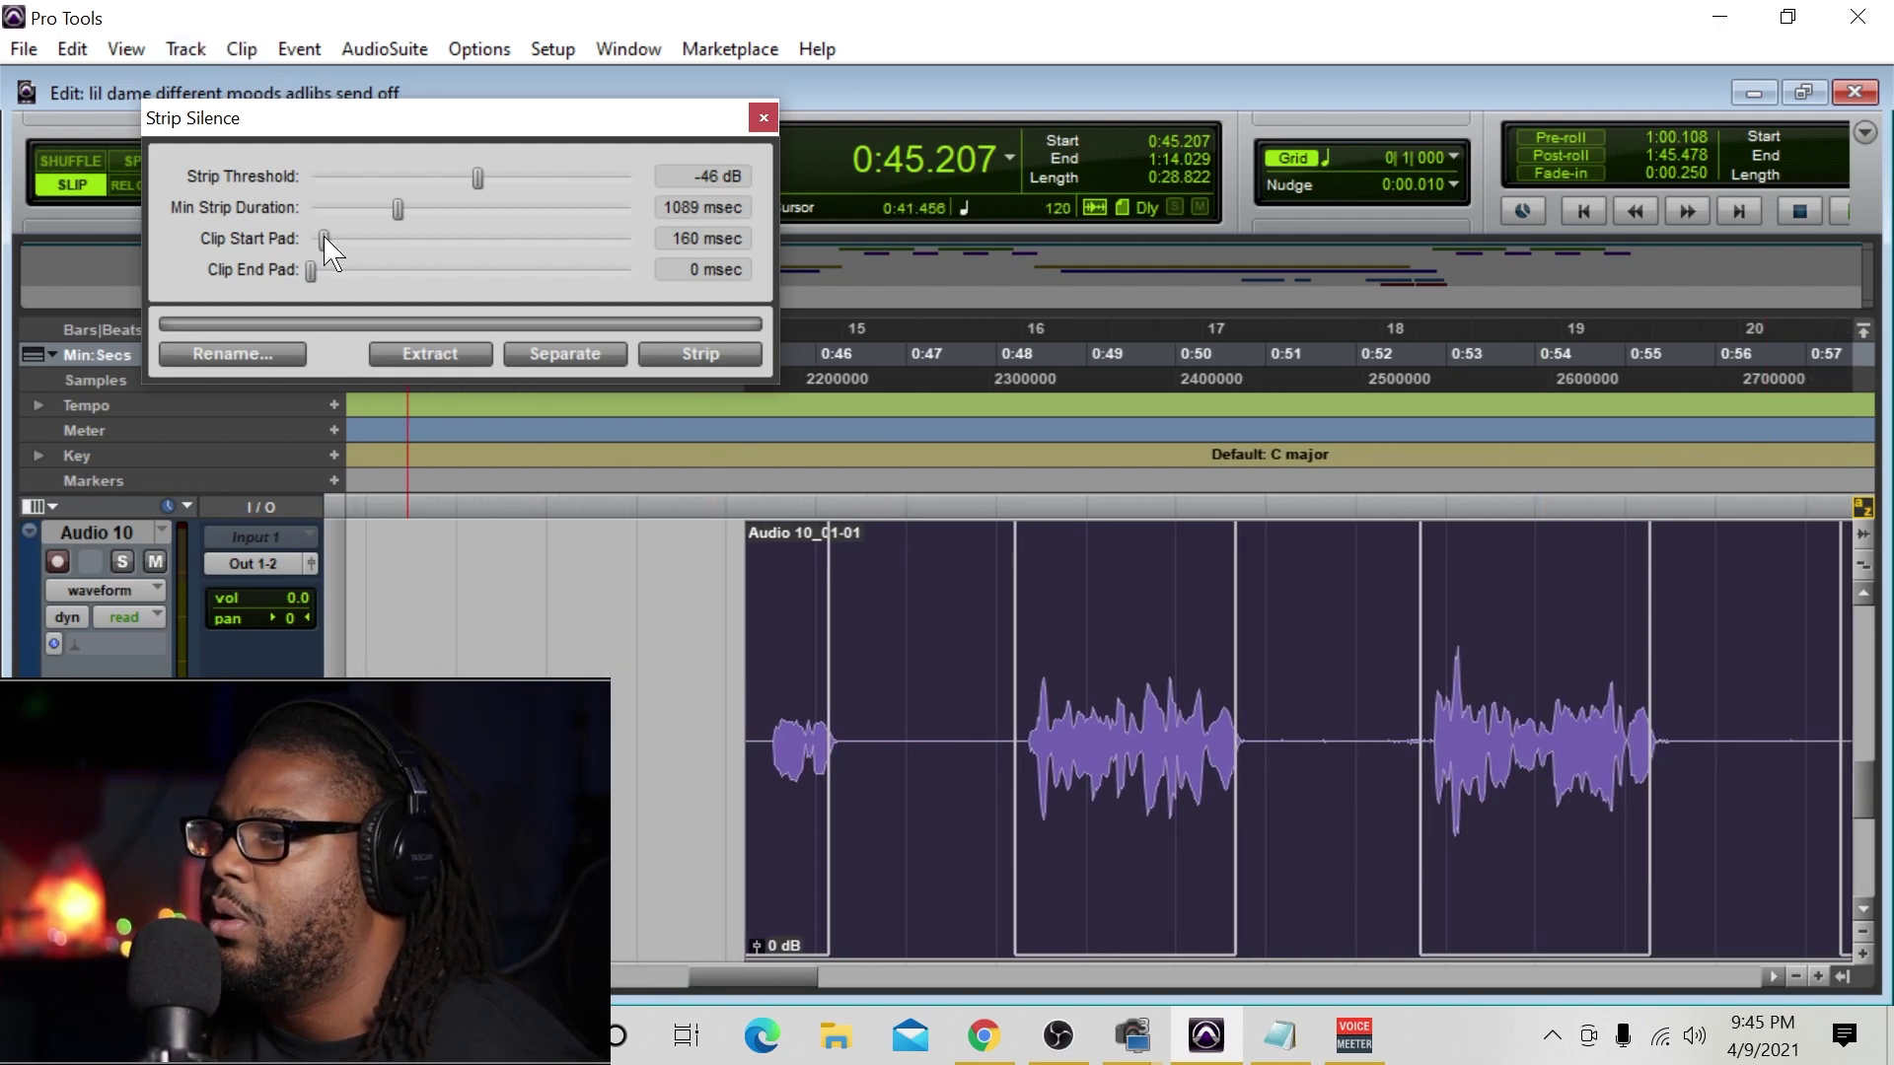
pyautogui.moveTo(325, 236); pyautogui.dragTo(306, 273)
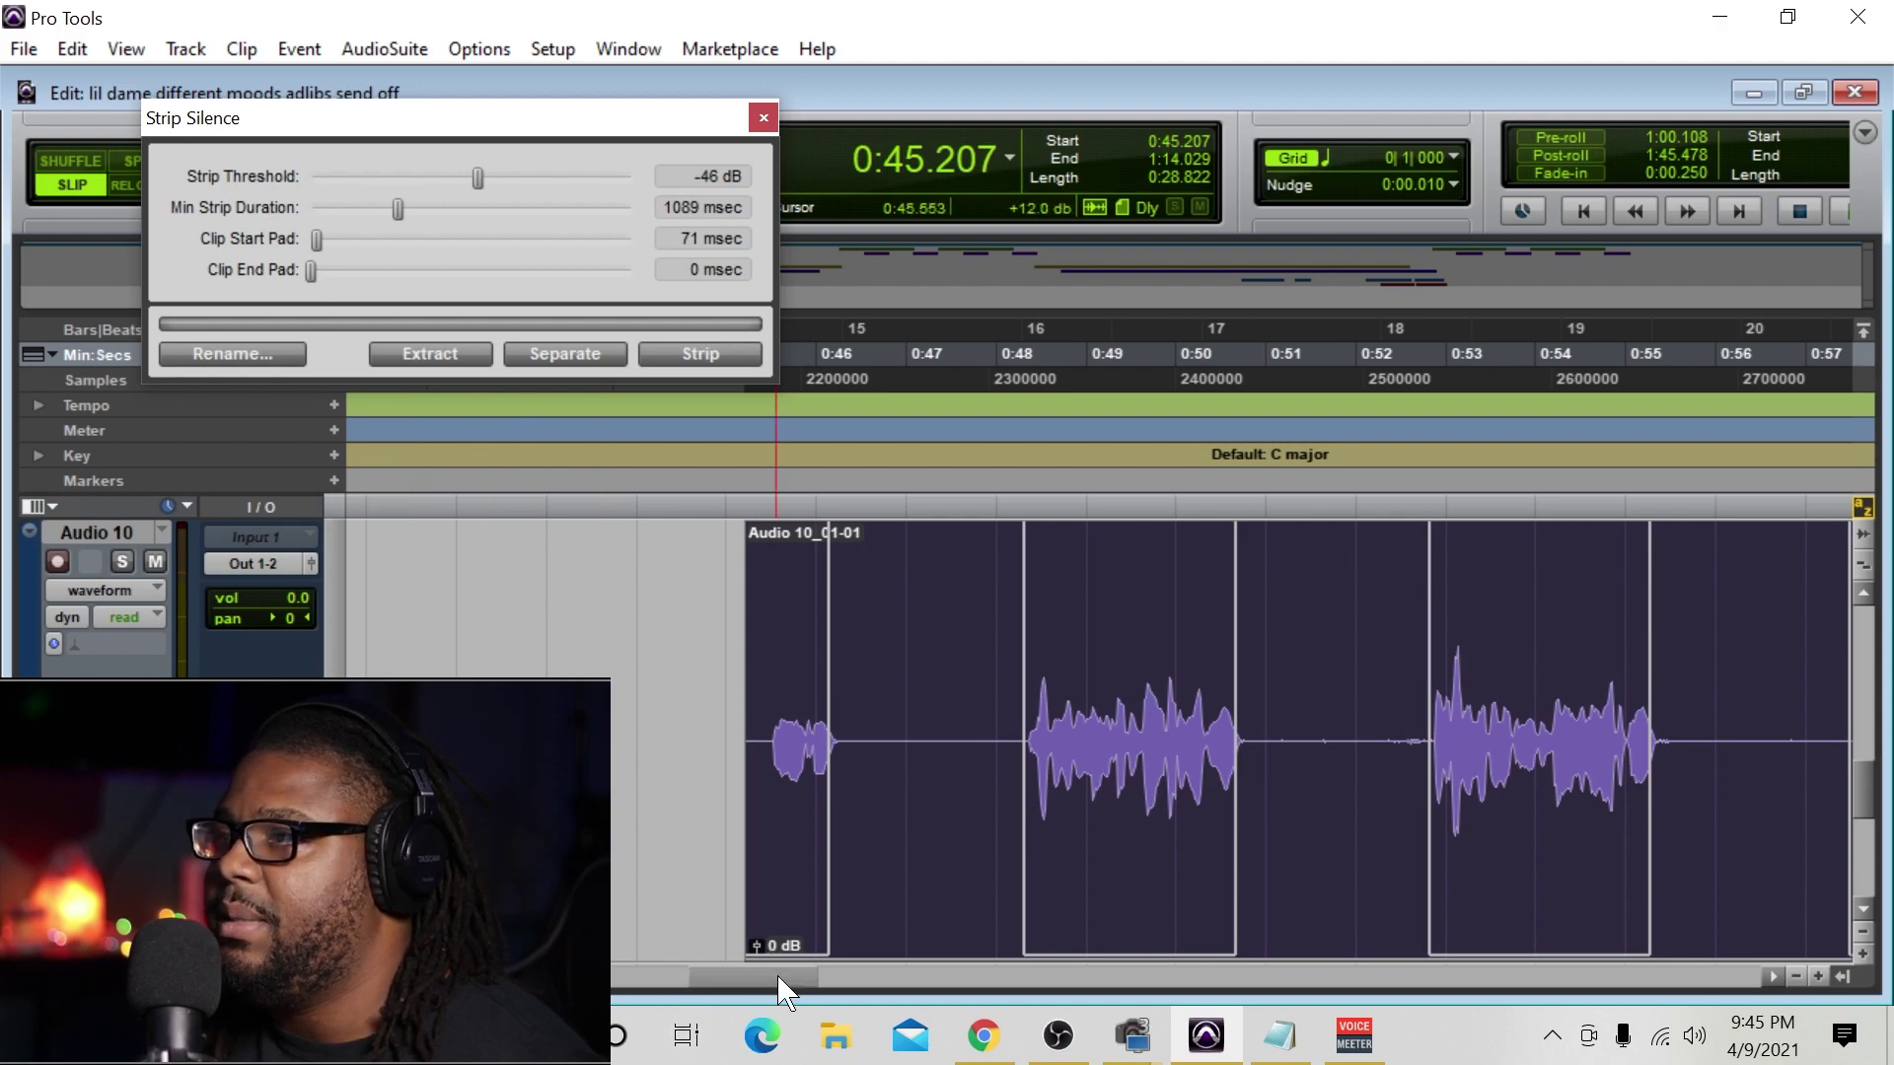
pyautogui.moveTo(778, 978); pyautogui.dragTo(961, 1006)
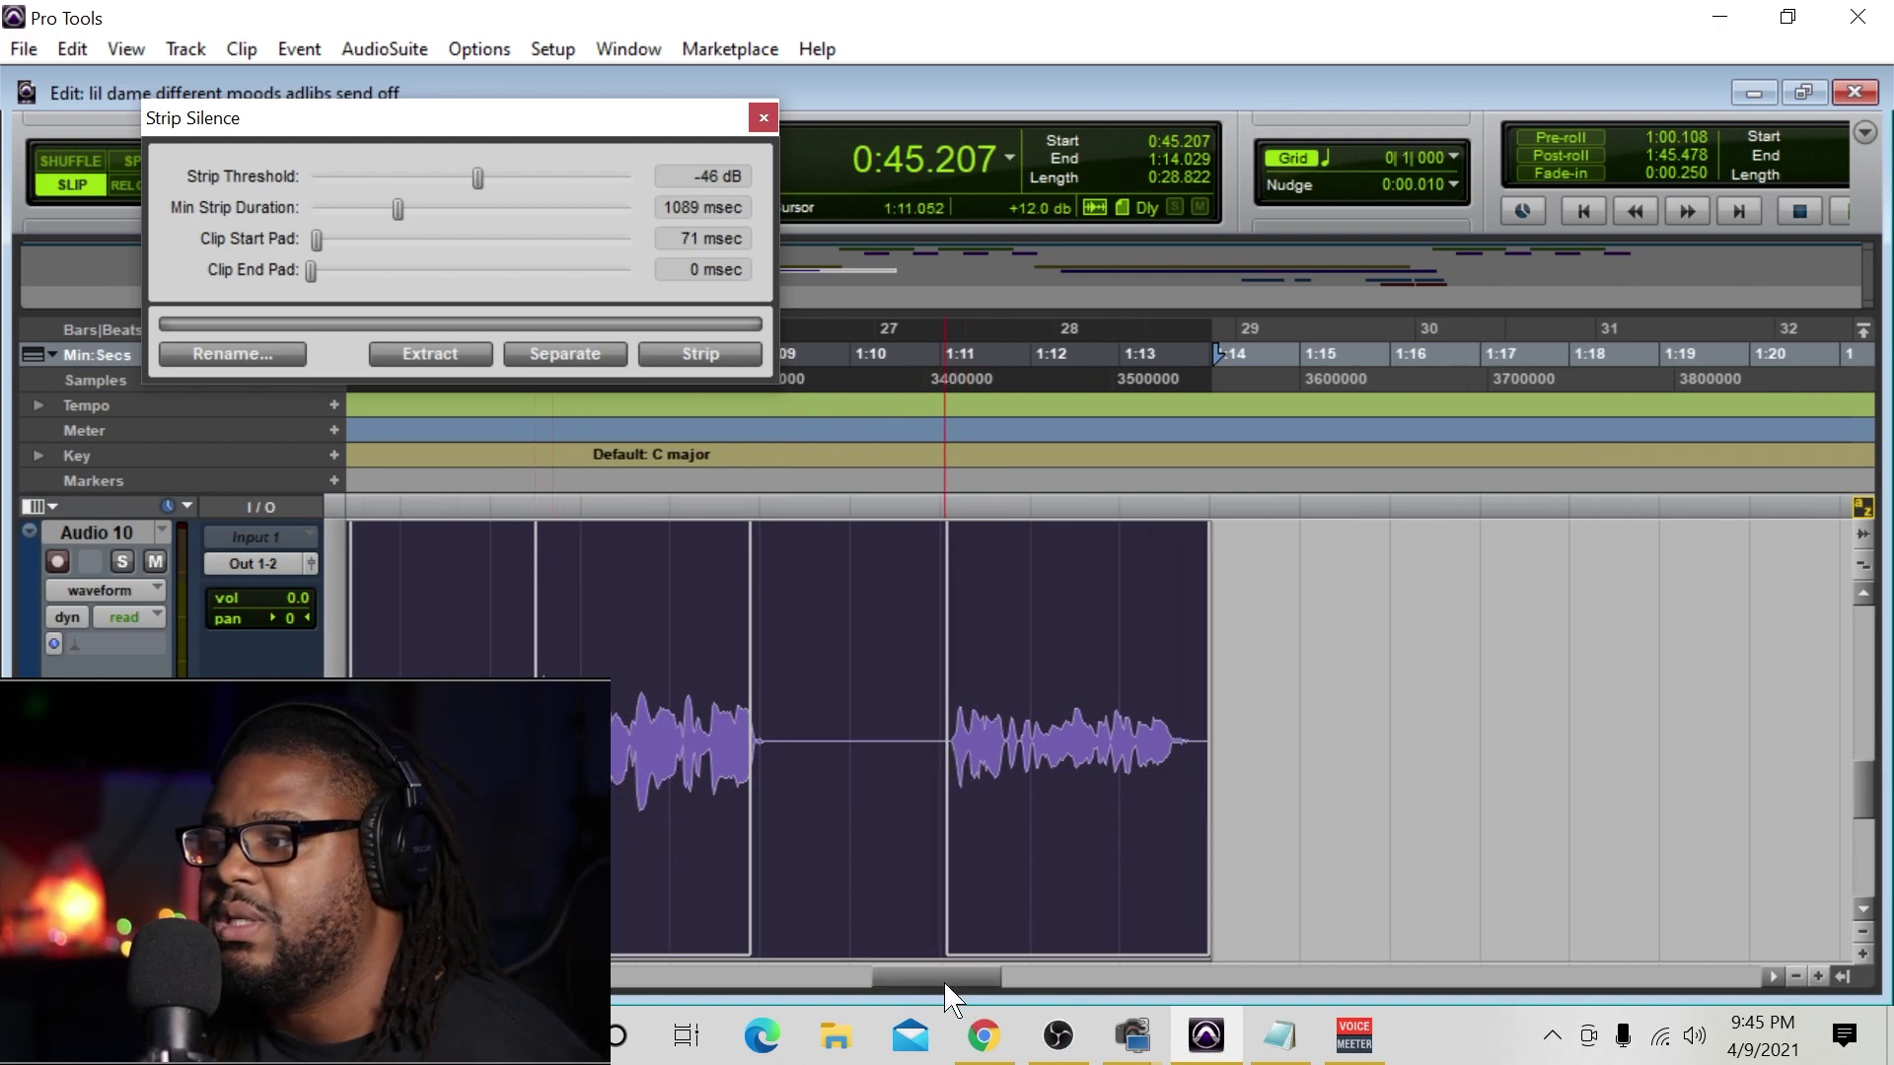
pyautogui.moveTo(951, 997); pyautogui.dragTo(790, 1013)
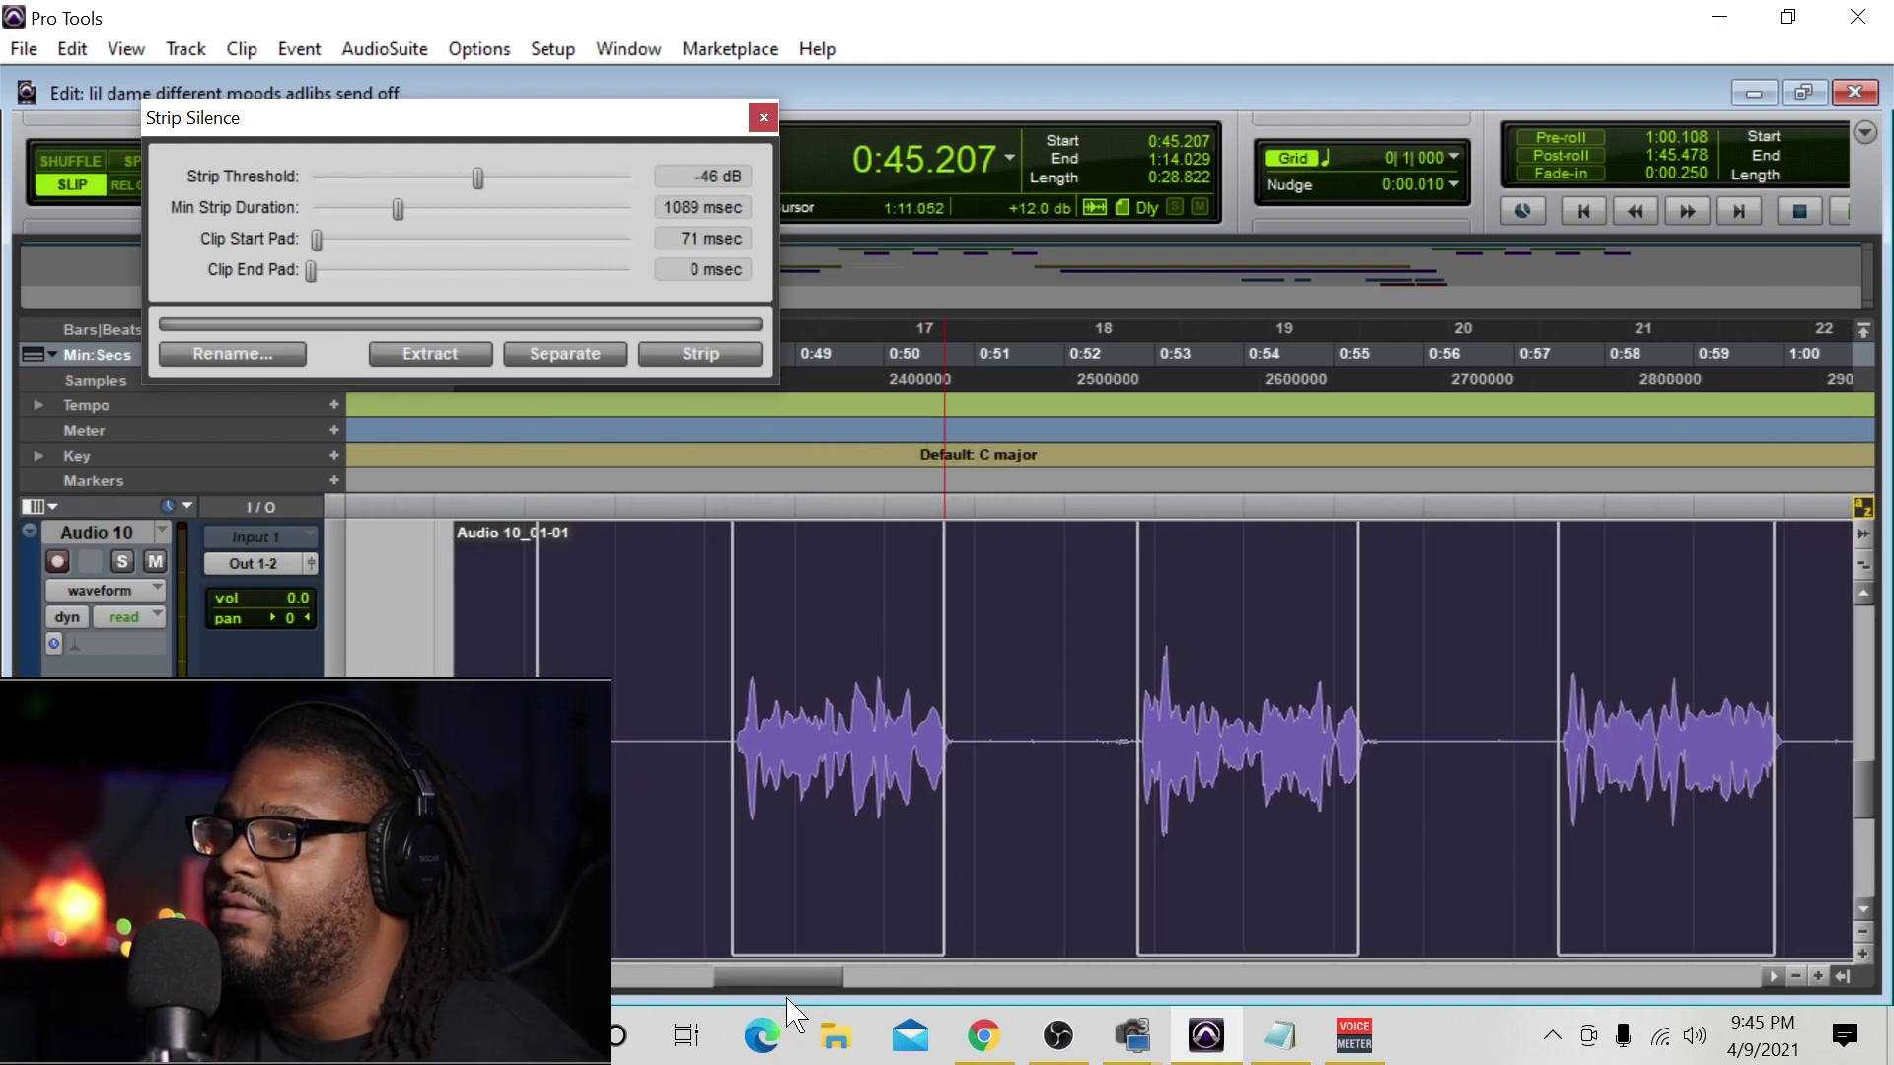
# Step: Set the Clip End Pad to 142 msec and check the region tails on the timeline
pyautogui.moveTo(310, 273); pyautogui.dragTo(318, 293)
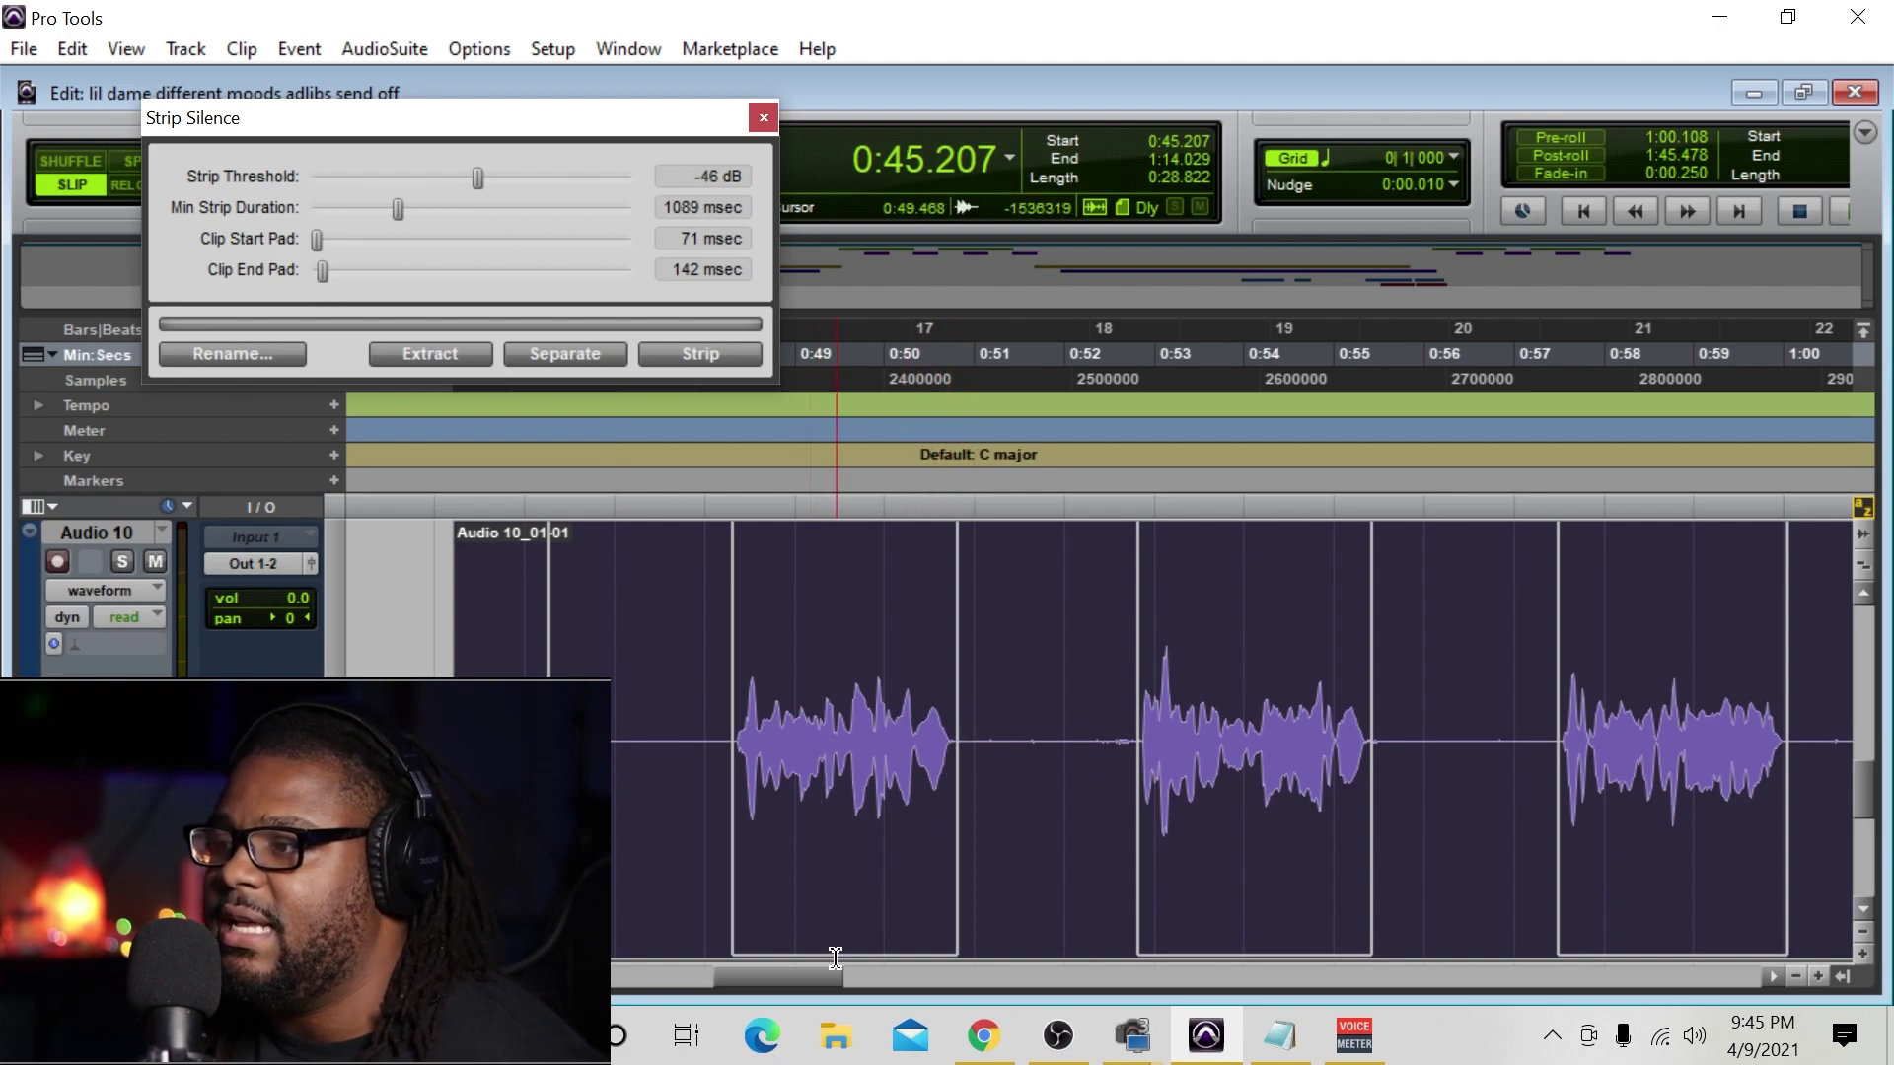
pyautogui.moveTo(838, 986); pyautogui.dragTo(915, 978)
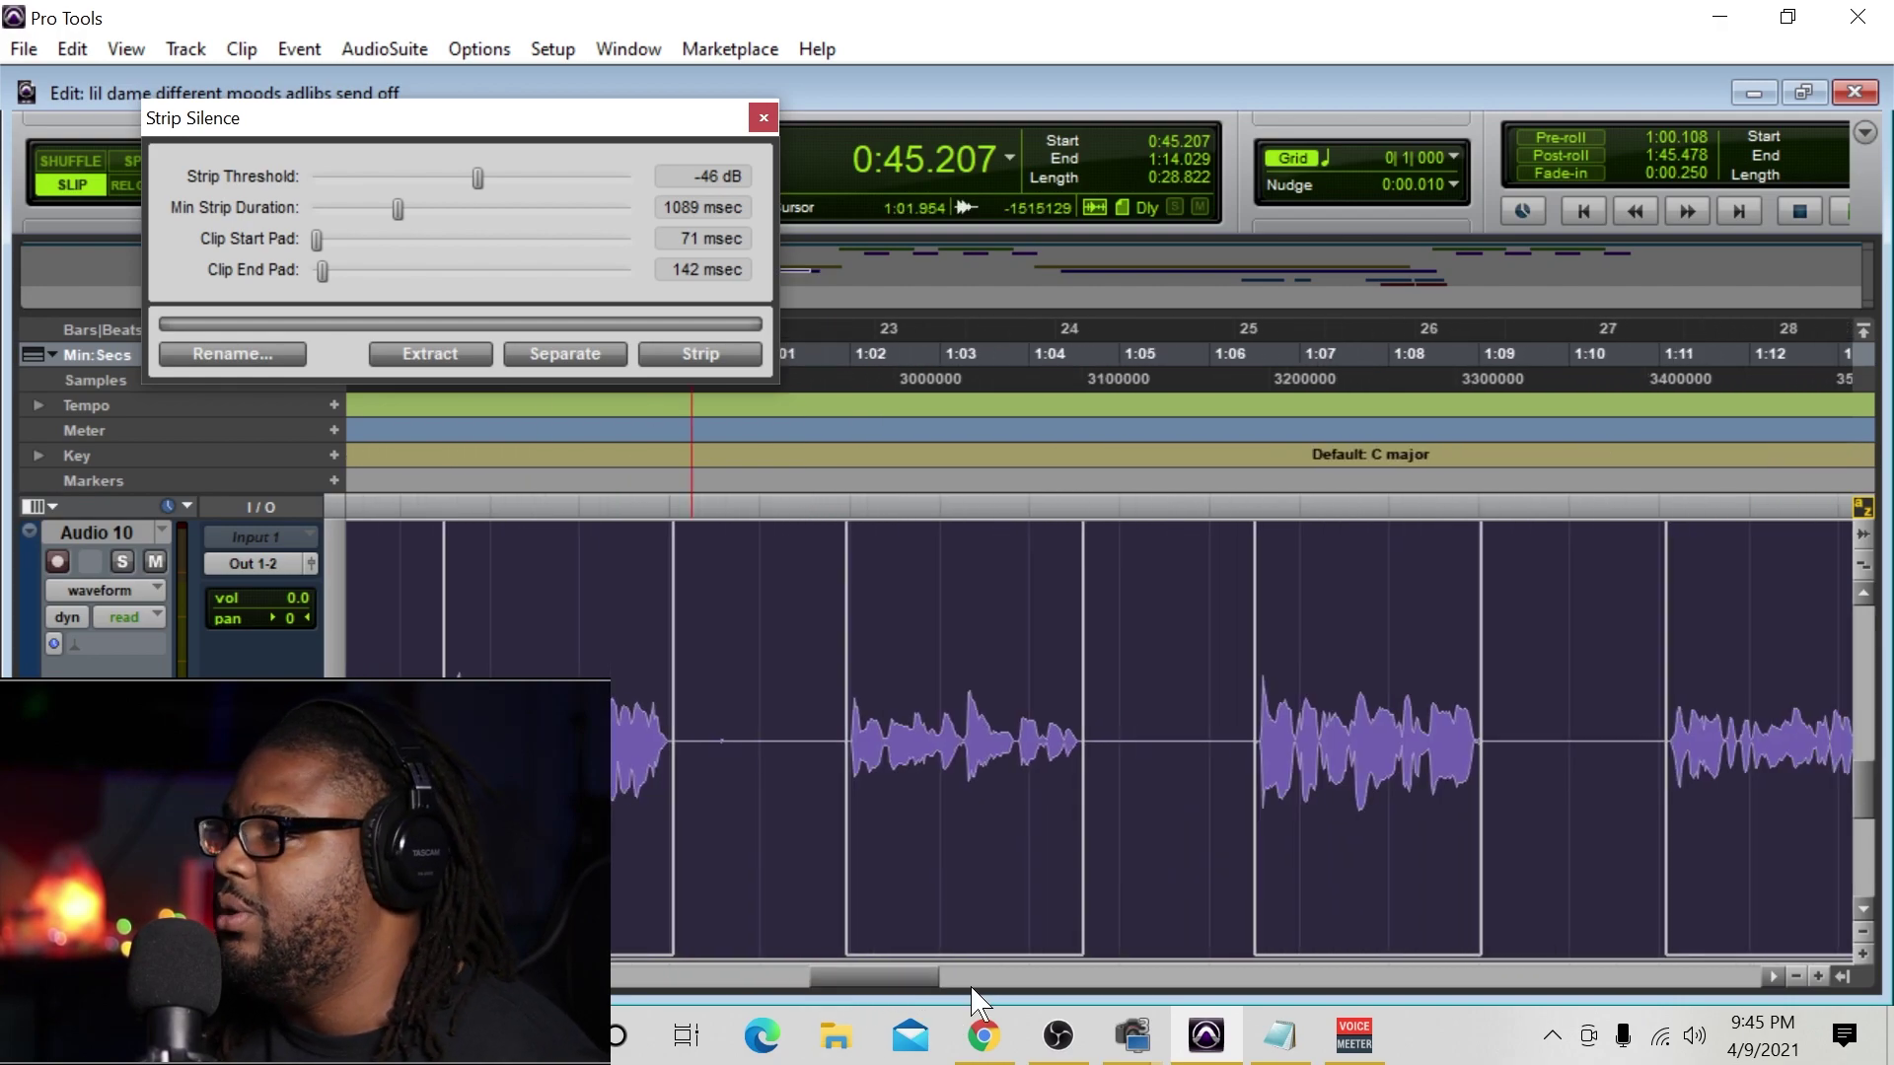
# Step: Apply Strip Silence to the first take, splitting it into separate phrase clips
pyautogui.click(1796, 976)
pyautogui.click(1796, 977)
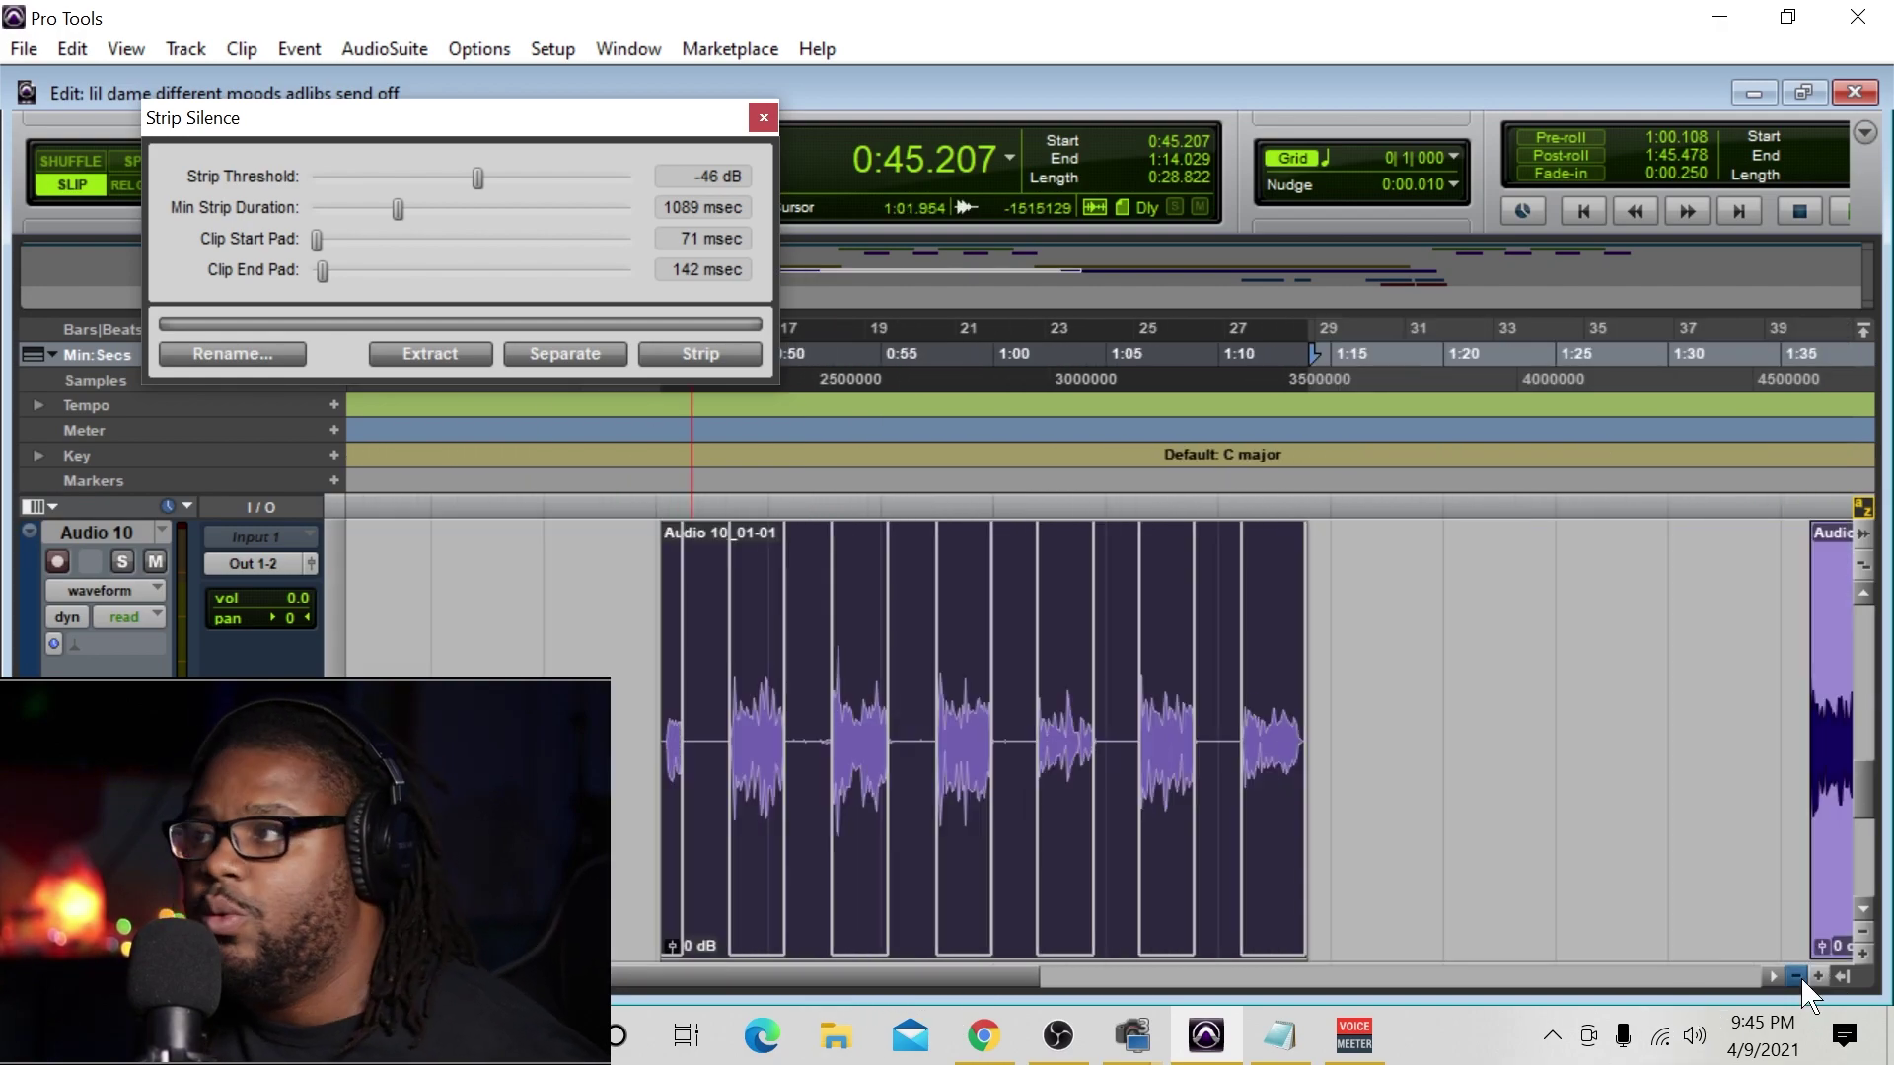
pyautogui.click(700, 357)
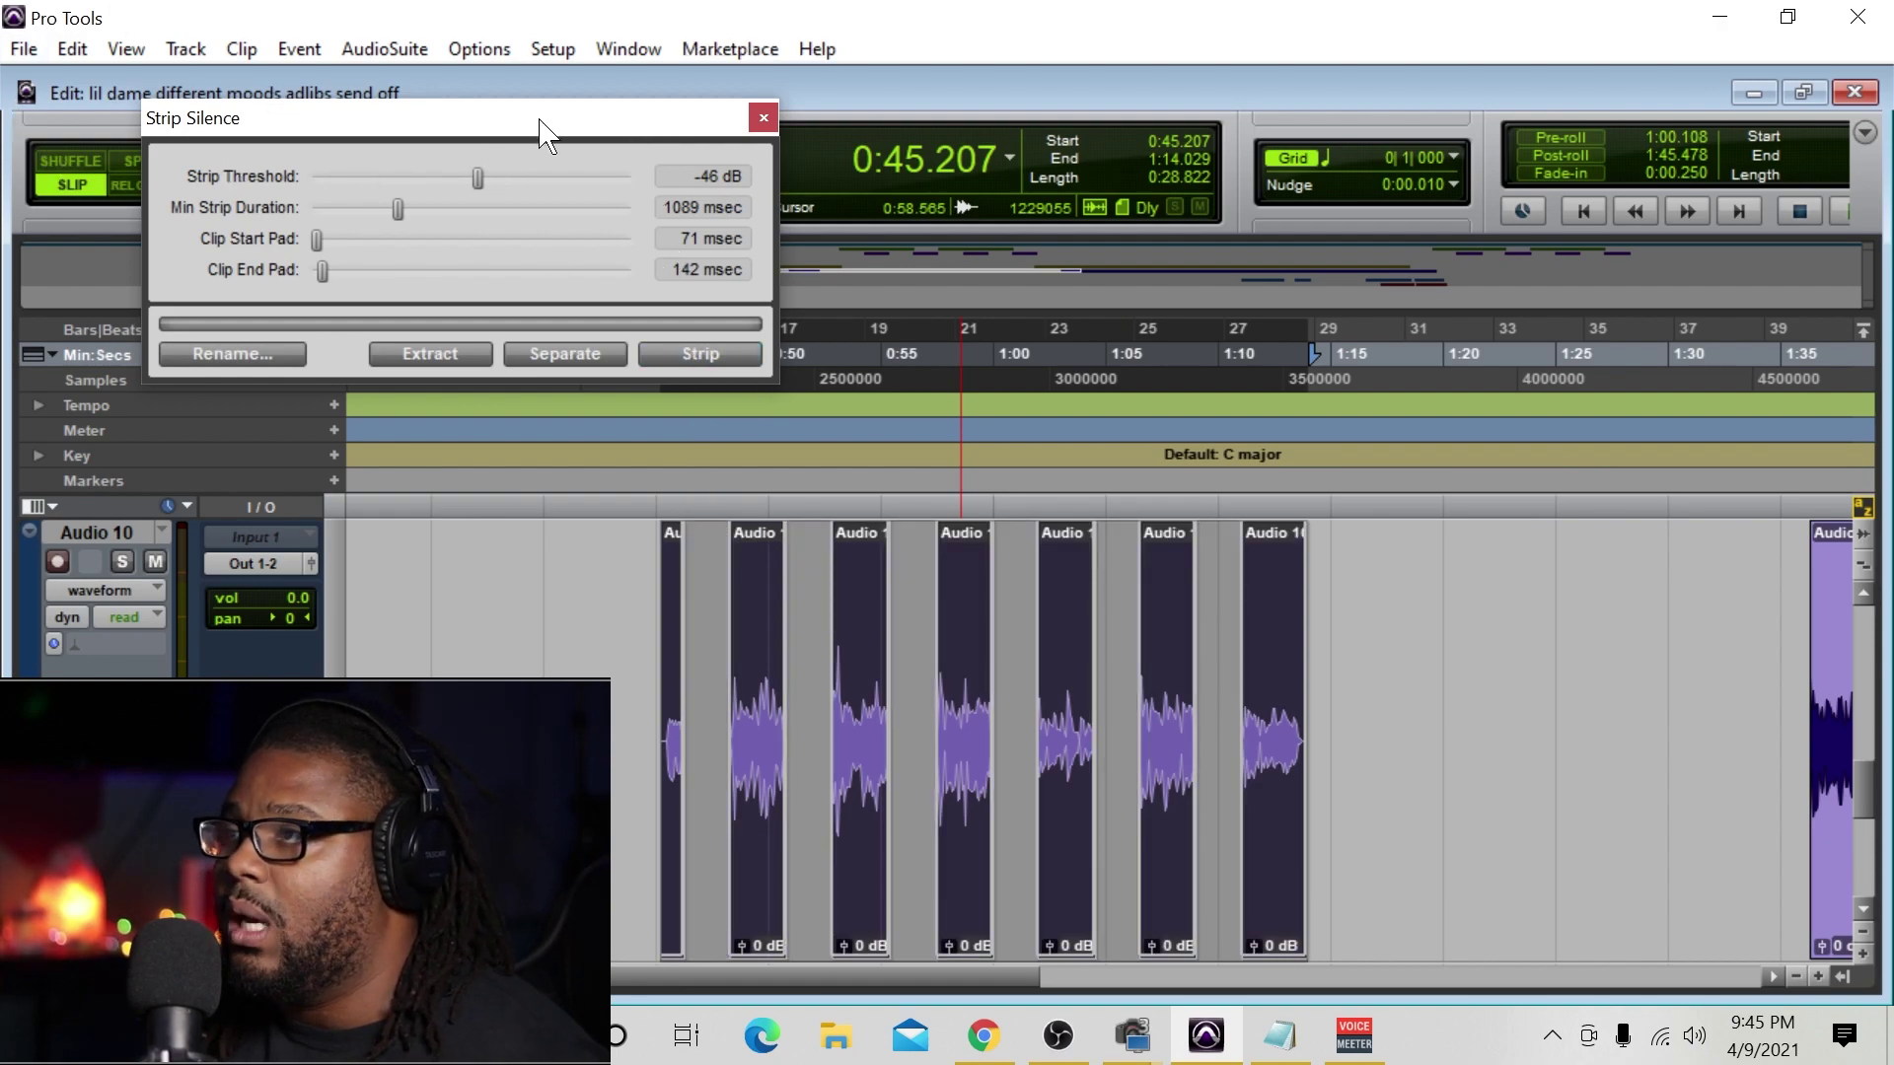
pyautogui.moveTo(545, 134); pyautogui.dragTo(592, 371)
# Step: Zoom in and inspect the new phrase clips, Audio 10_01-03 through 10_01-06
pyautogui.click(334, 150)
pyautogui.click(333, 149)
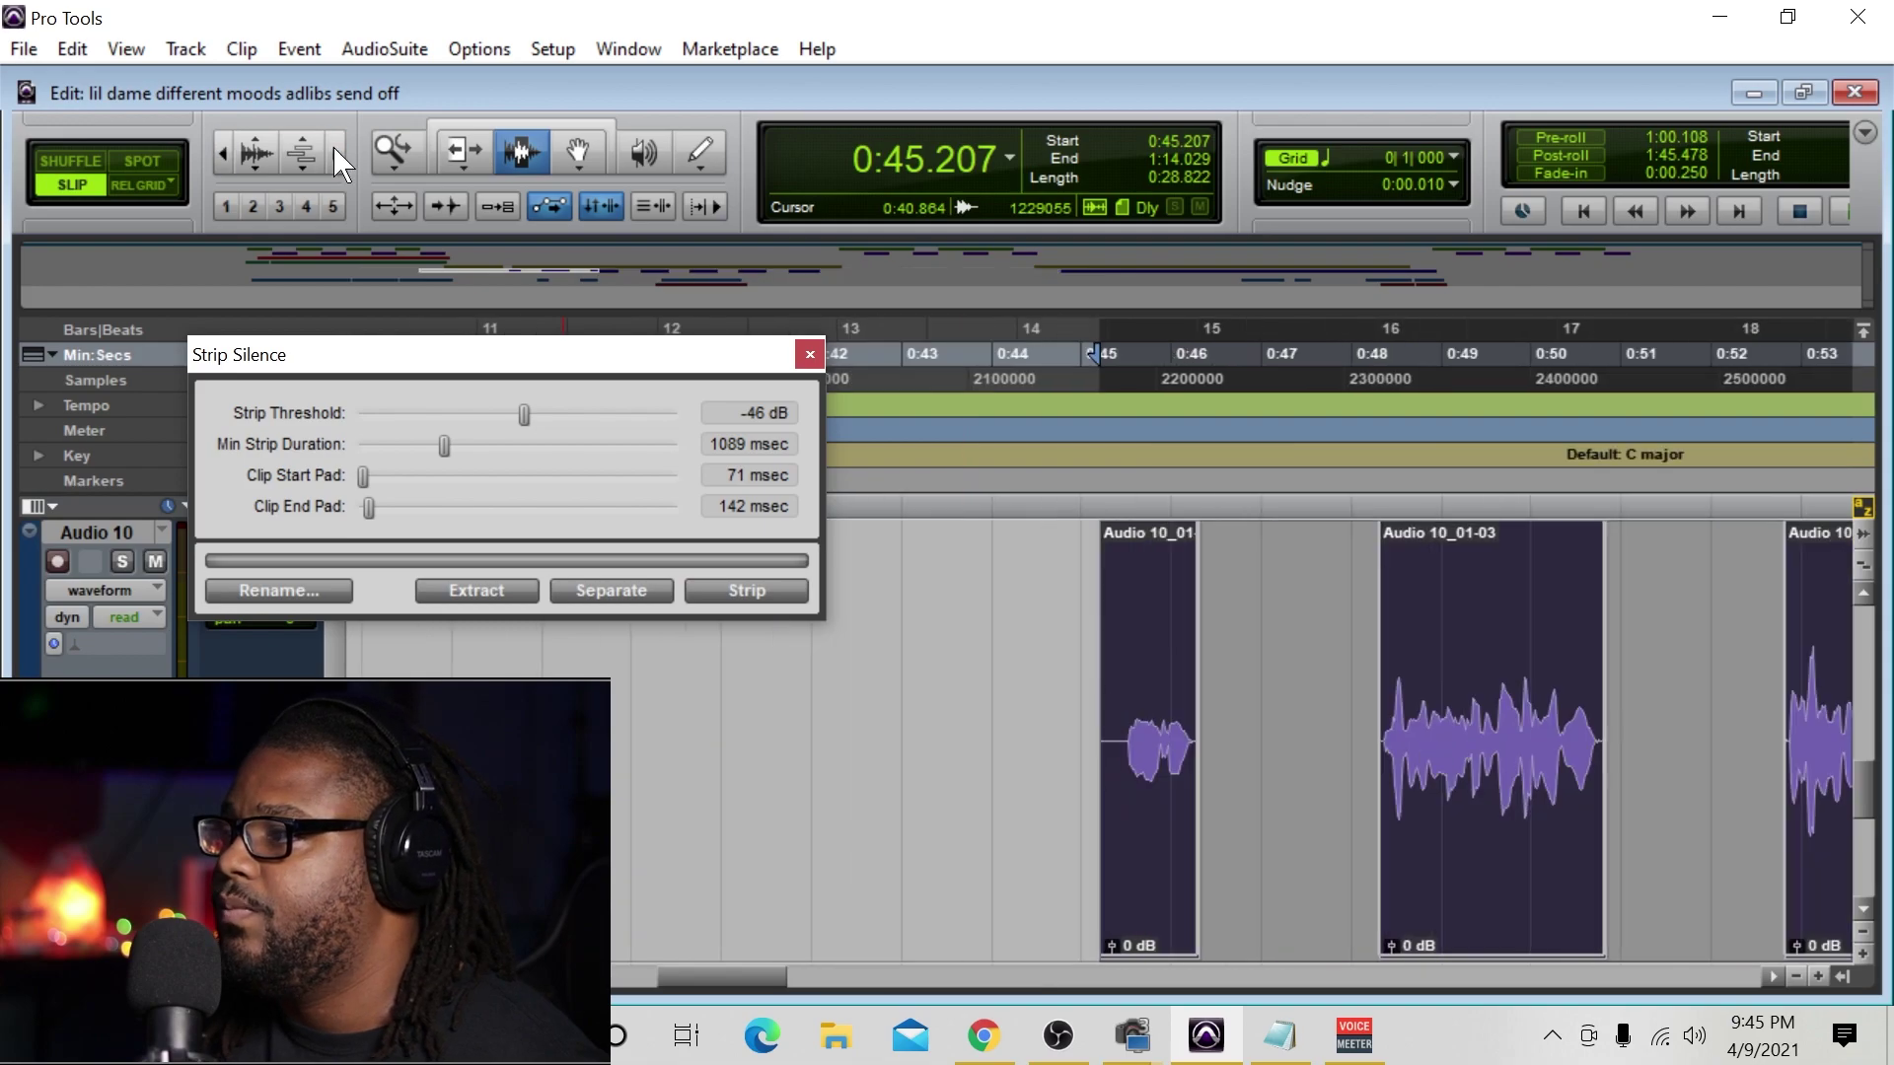
pyautogui.moveTo(718, 981); pyautogui.dragTo(747, 1021)
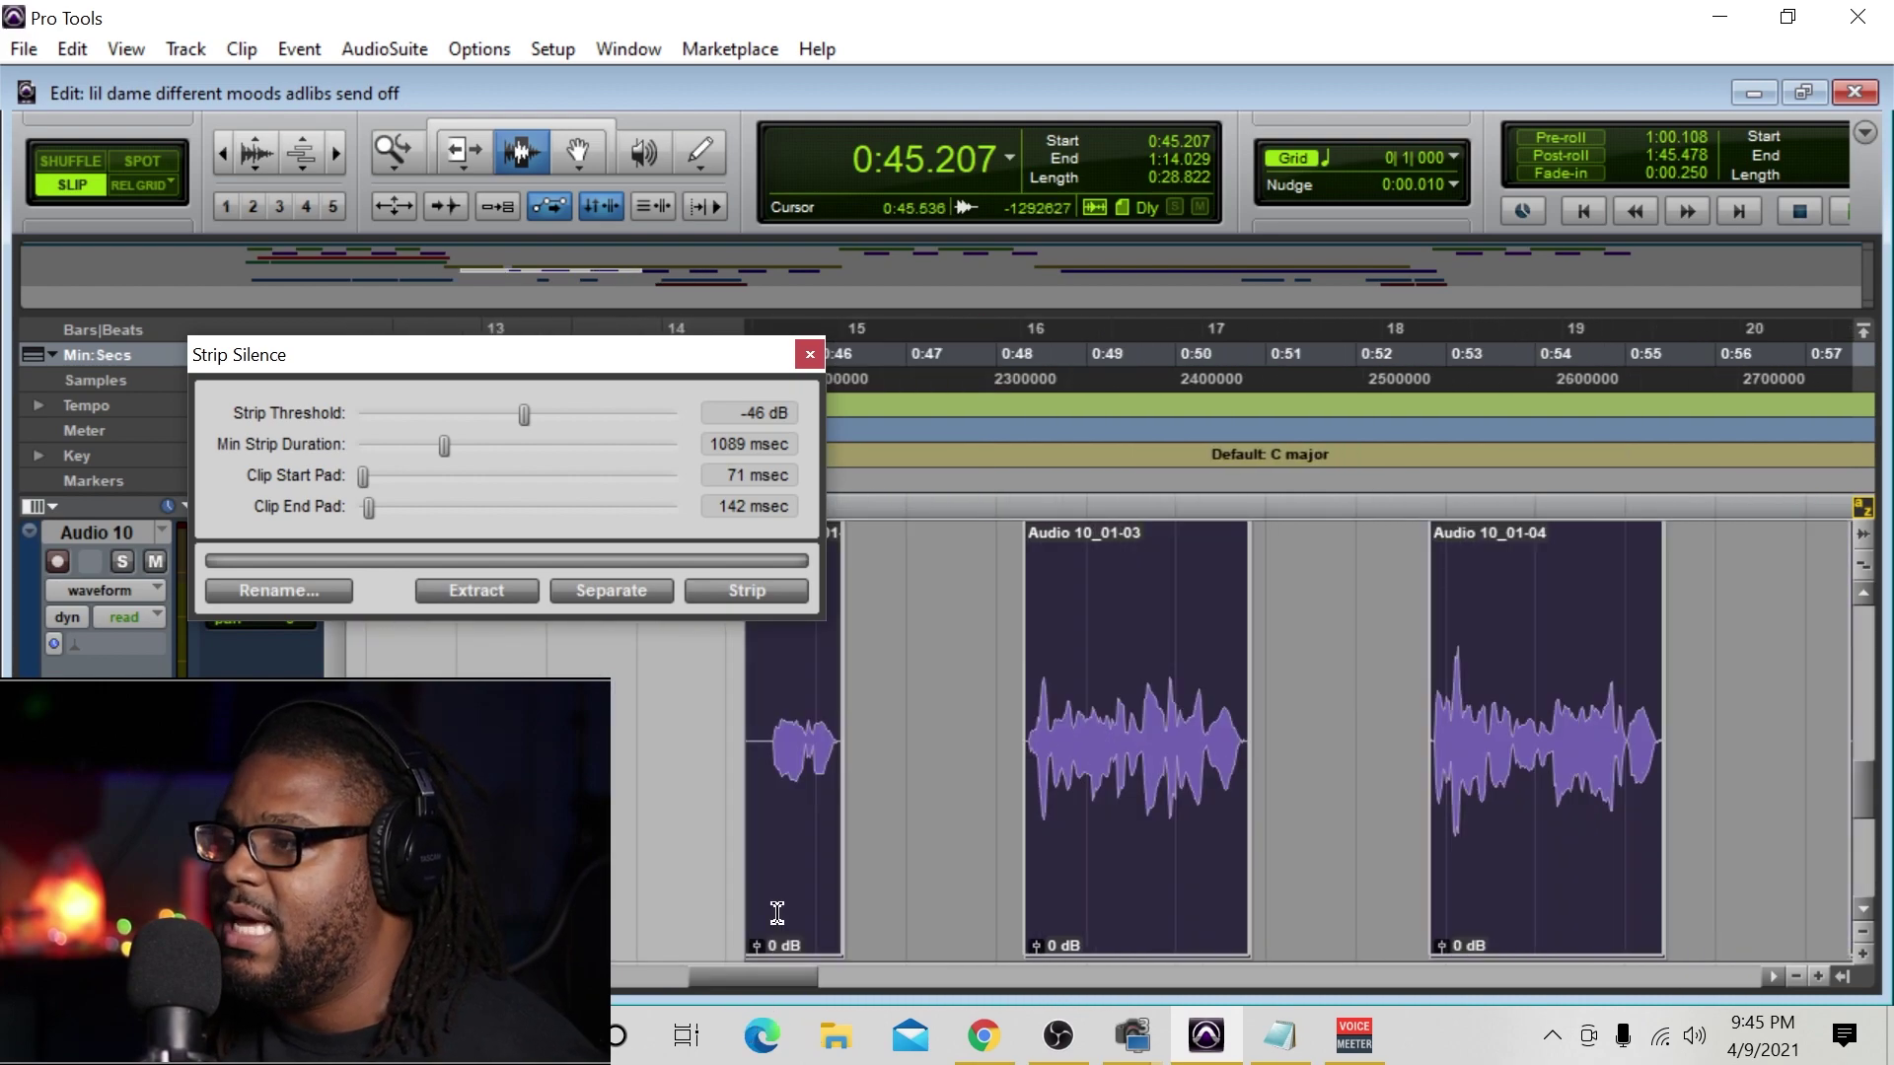
pyautogui.moveTo(769, 819); pyautogui.dragTo(695, 819)
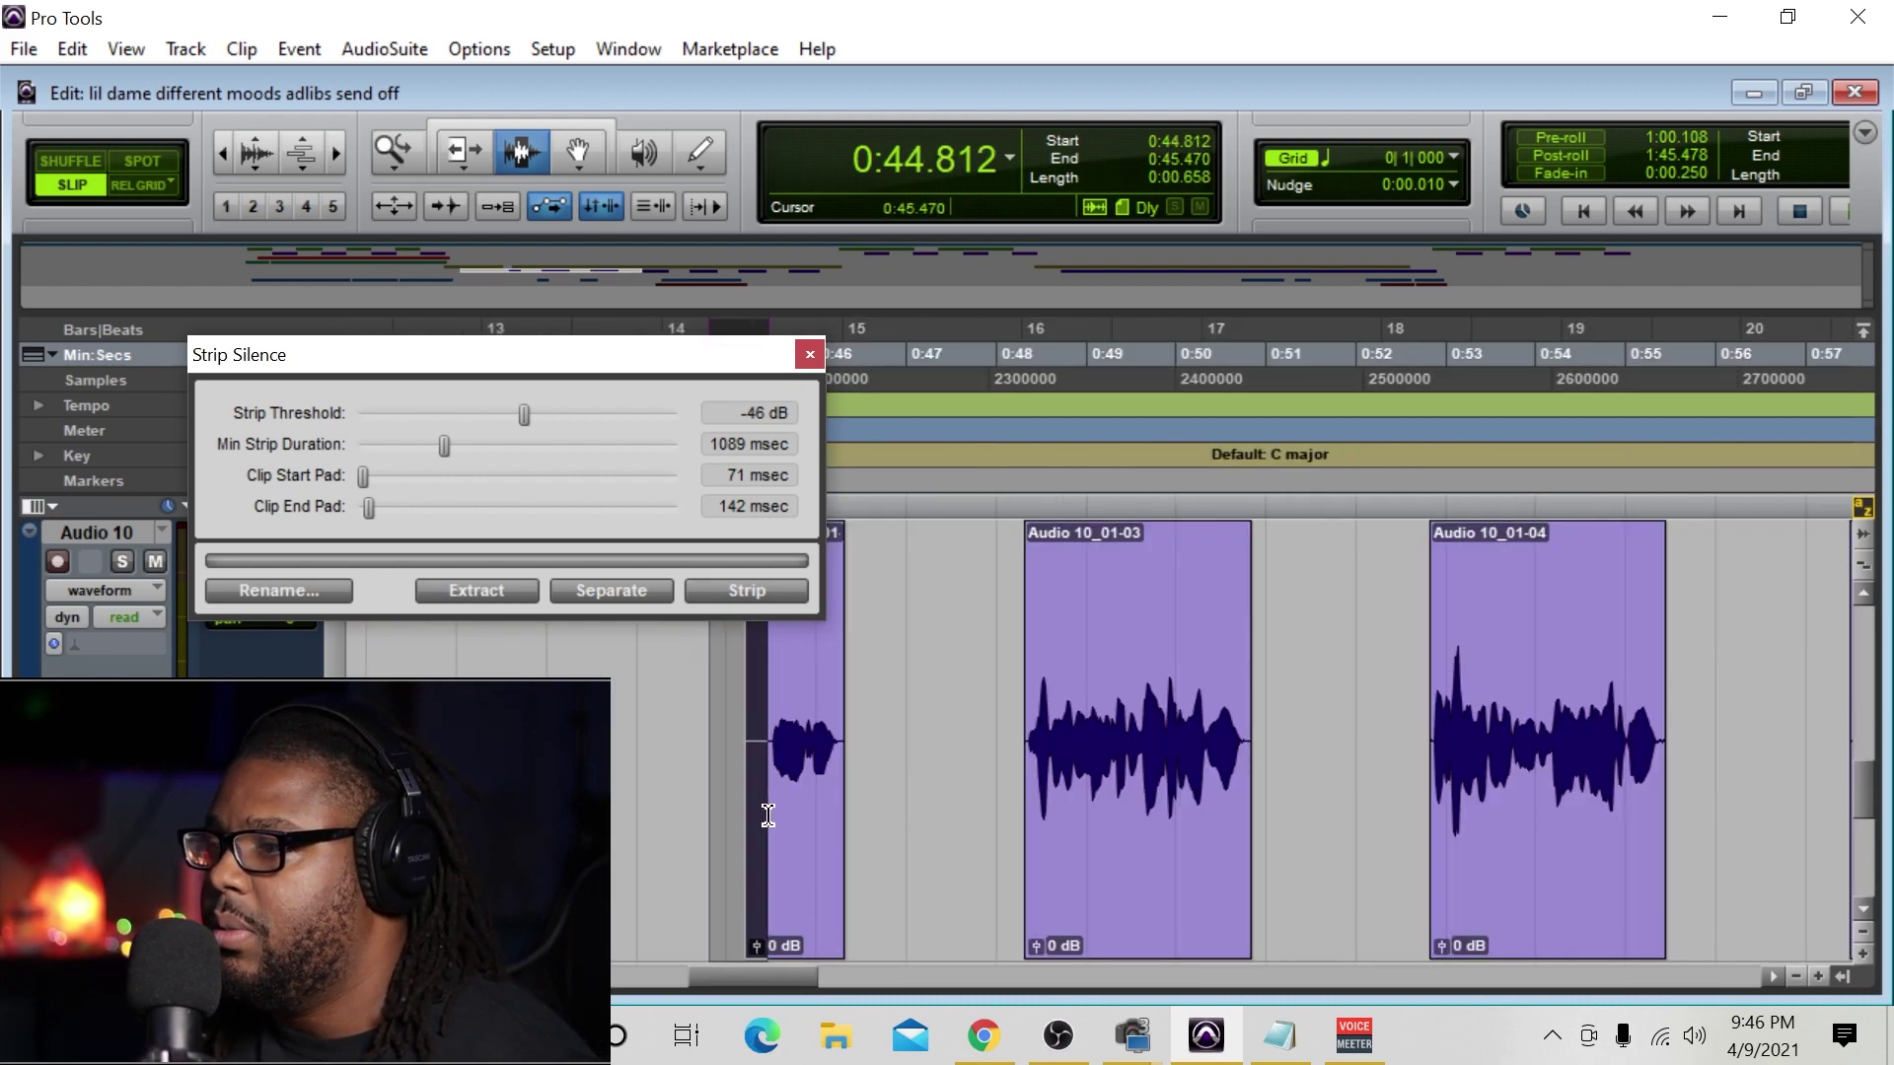
pyautogui.click(759, 838)
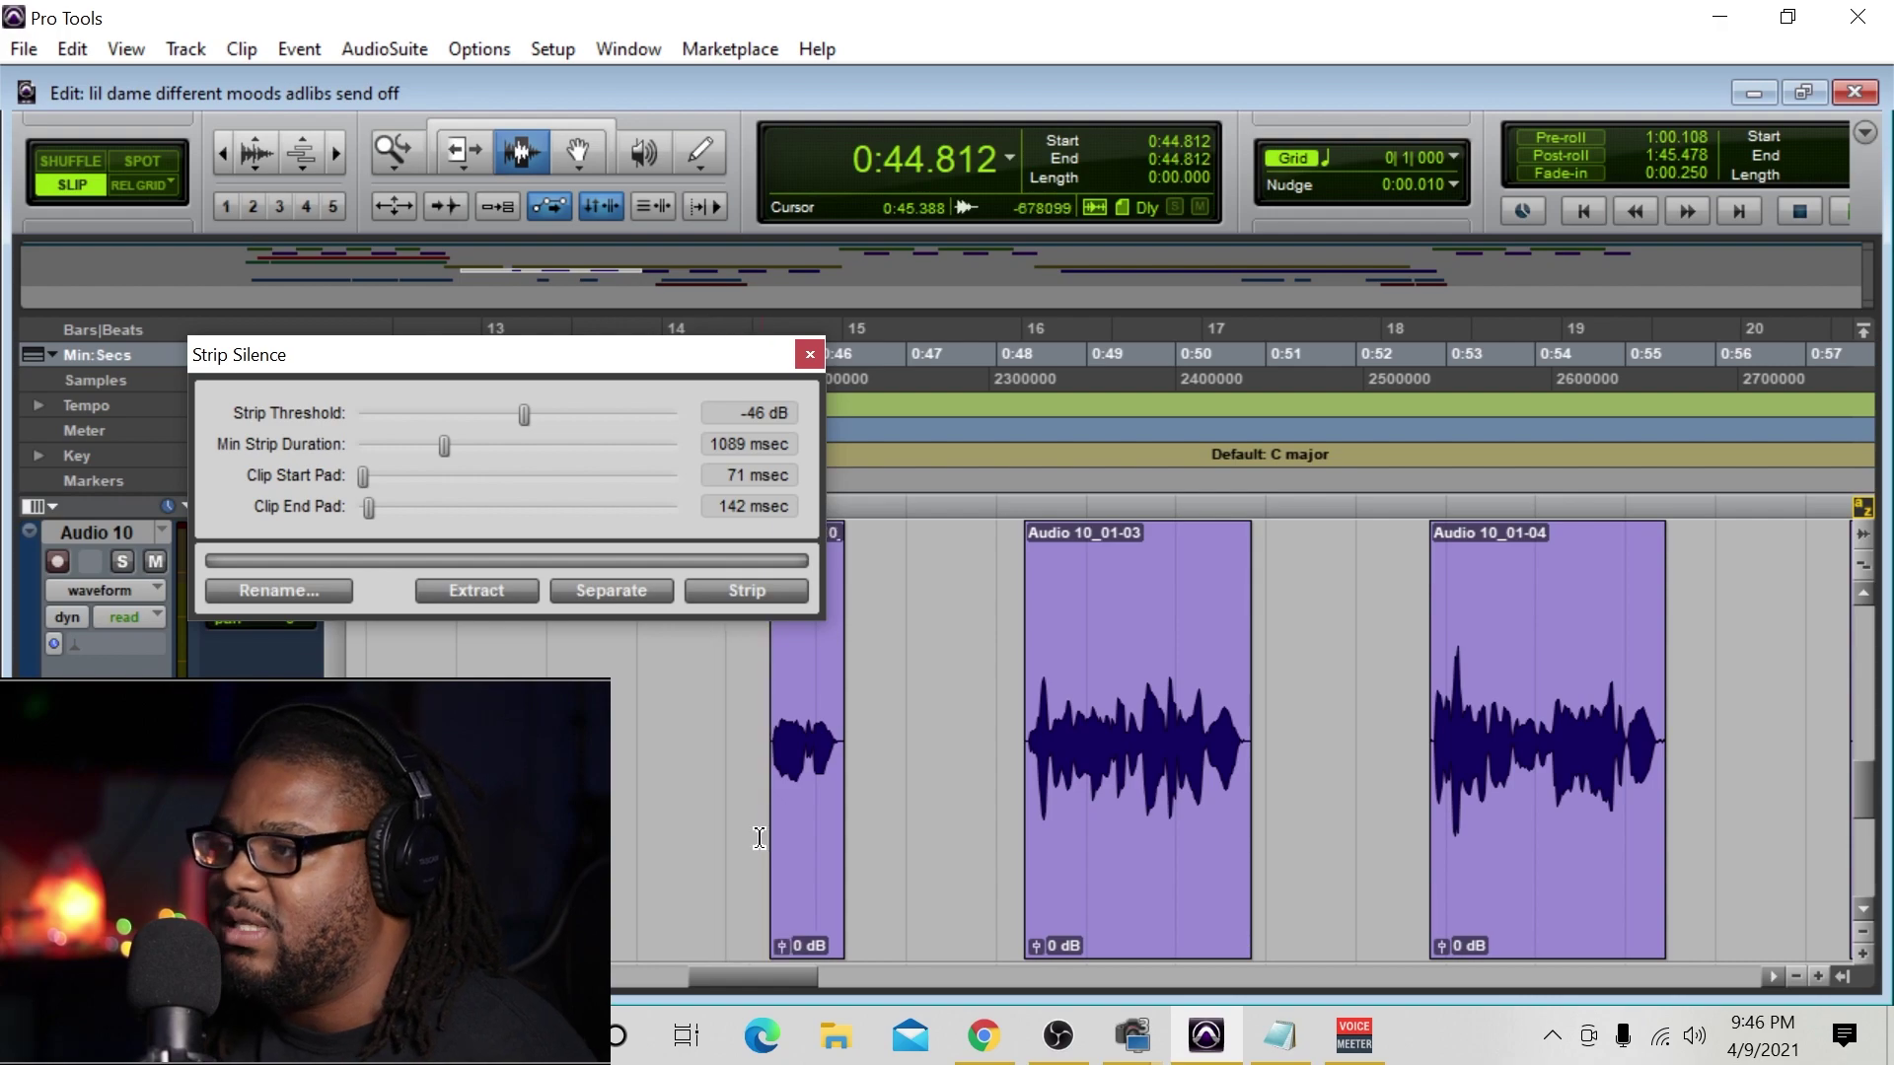
# Step: Select the second take's clips from 1:35 and undo their earlier split
pyautogui.click(217, 154)
pyautogui.click(217, 154)
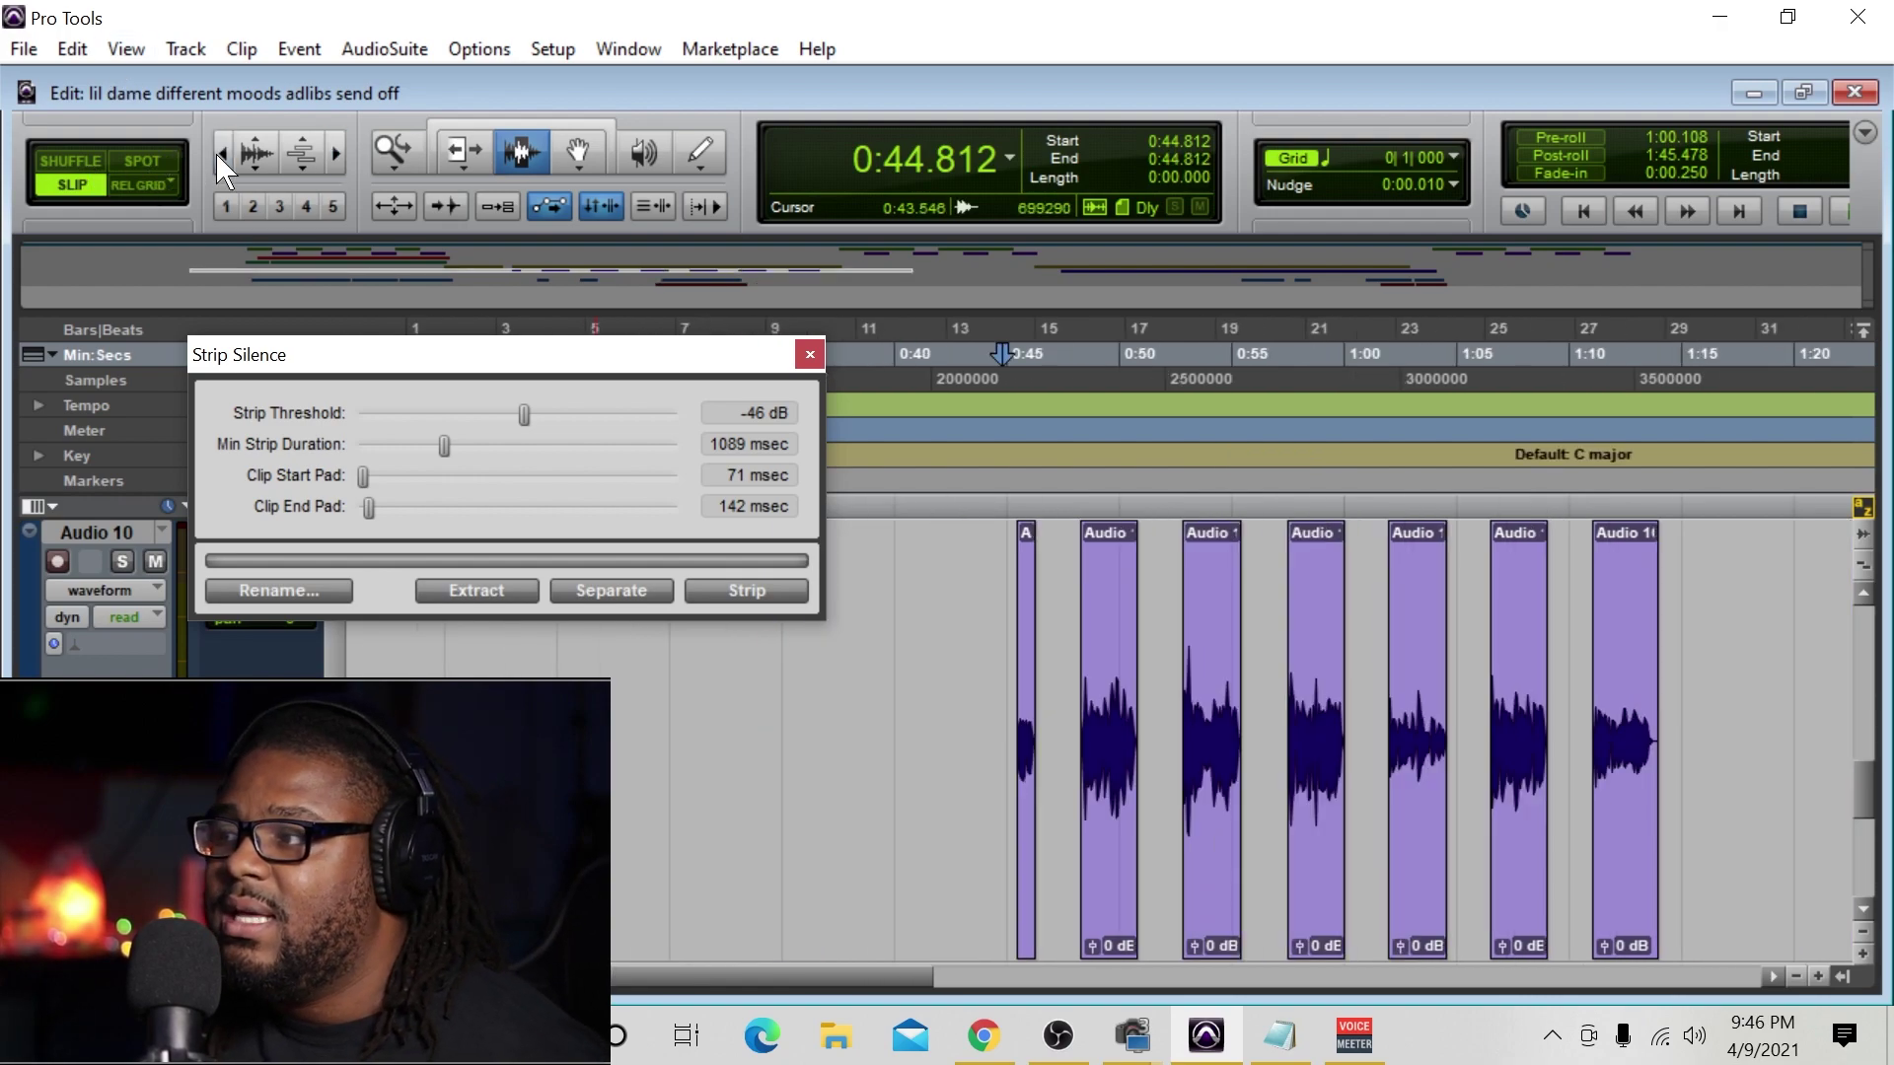
pyautogui.click(216, 153)
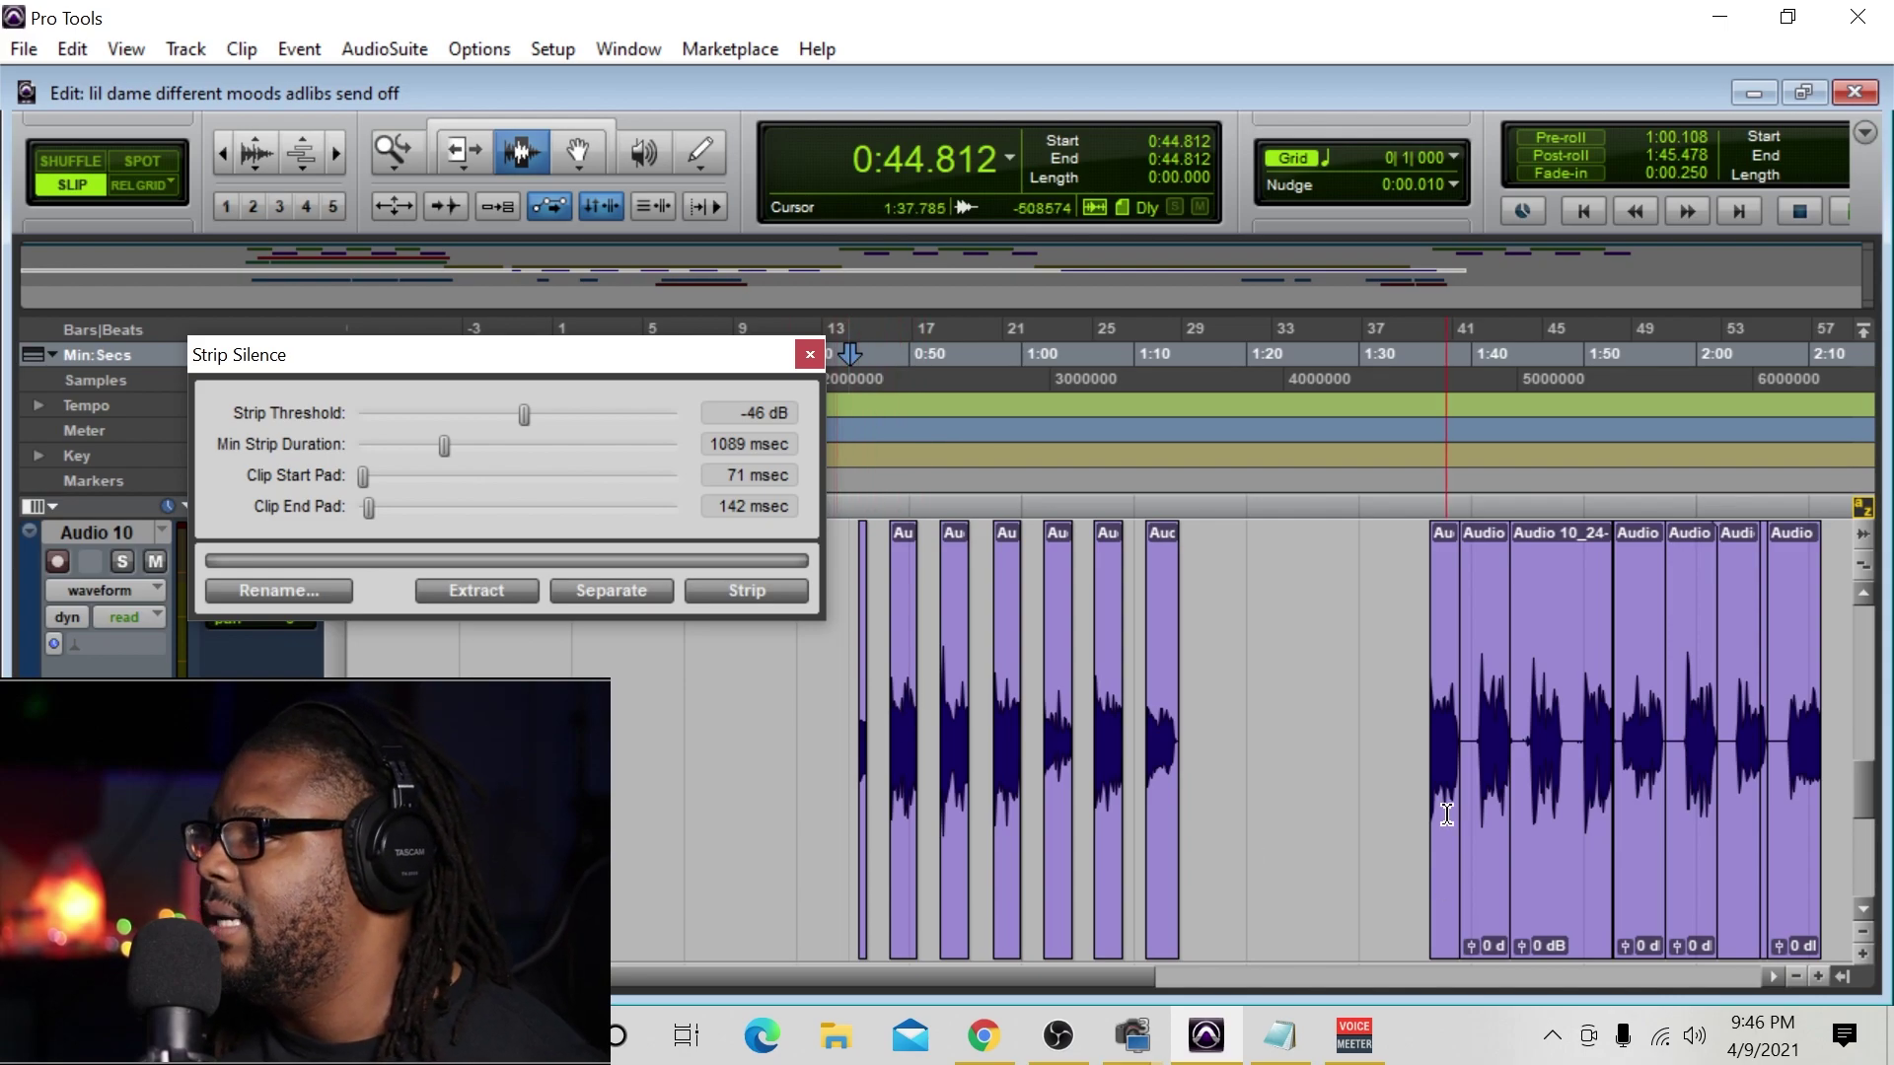
pyautogui.moveTo(1414, 690); pyautogui.dragTo(1824, 825)
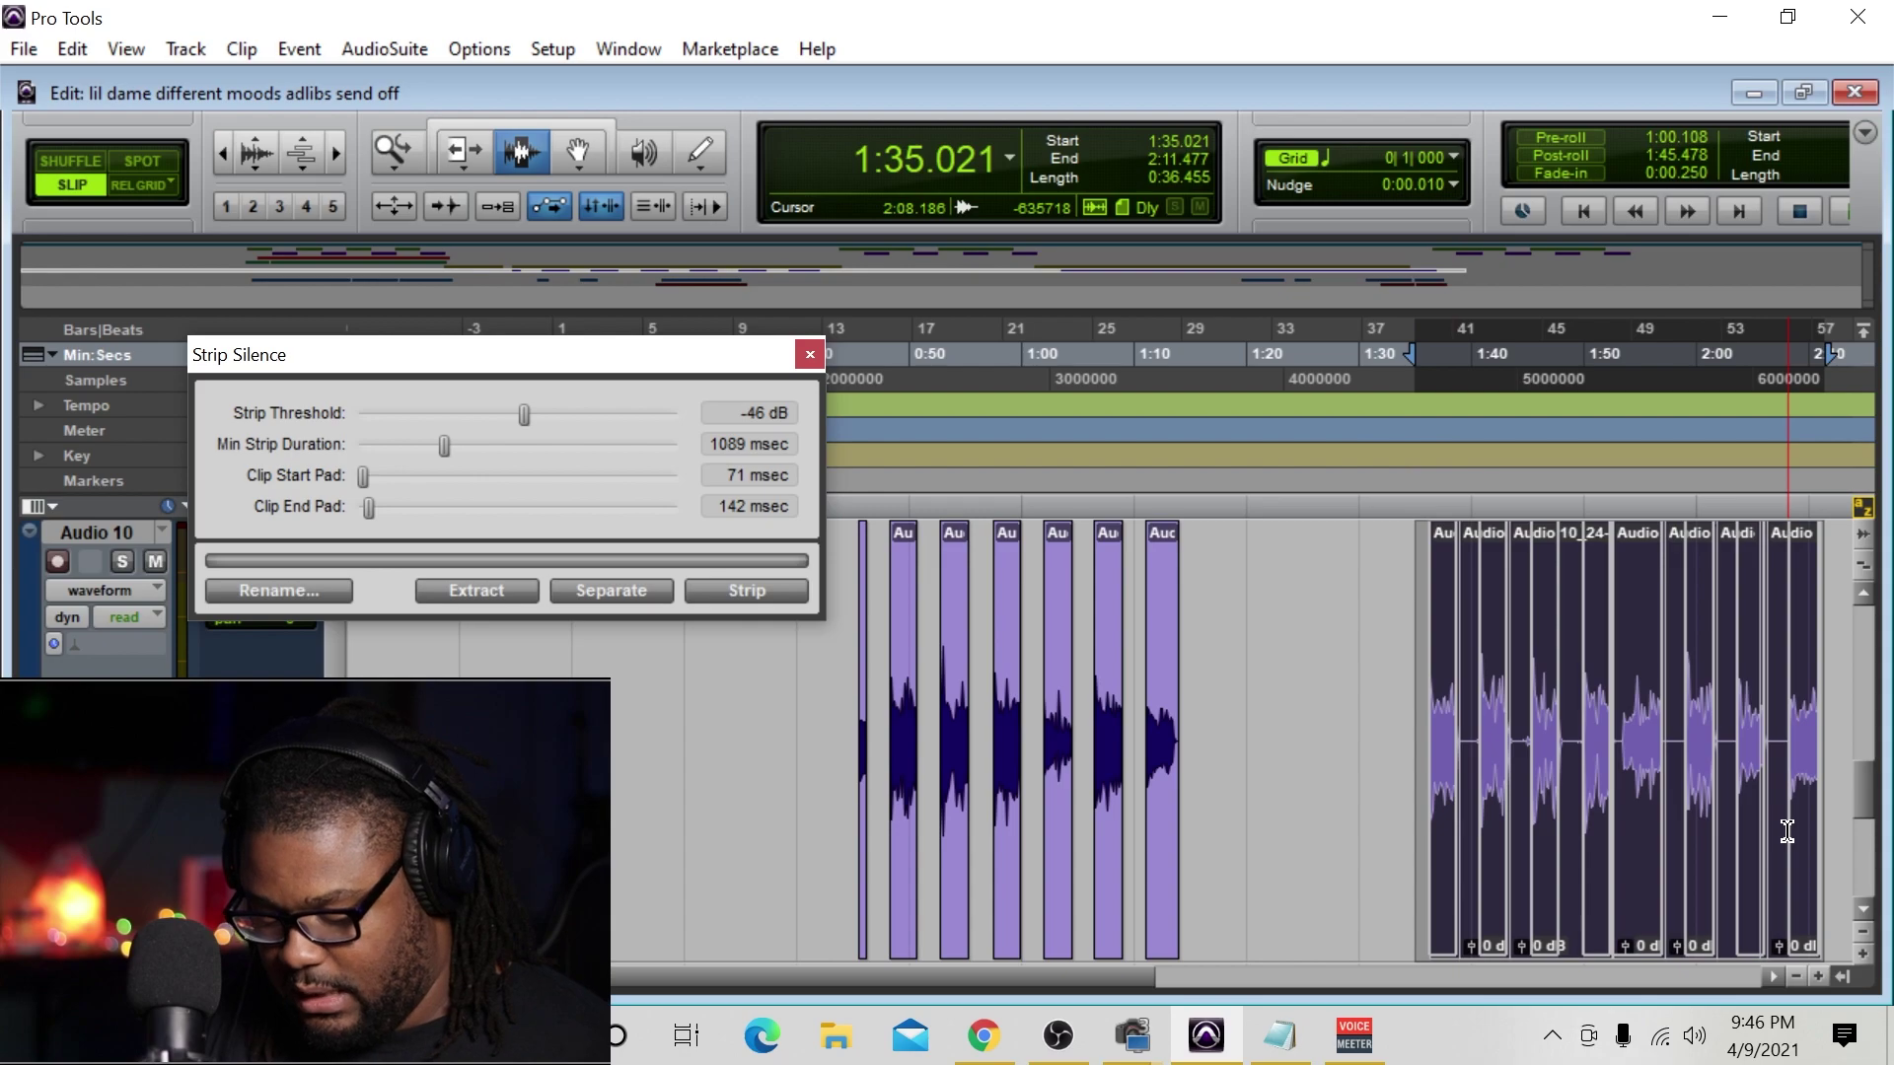
pyautogui.hotkey('ctrl', 'f')
pyautogui.press('Return')
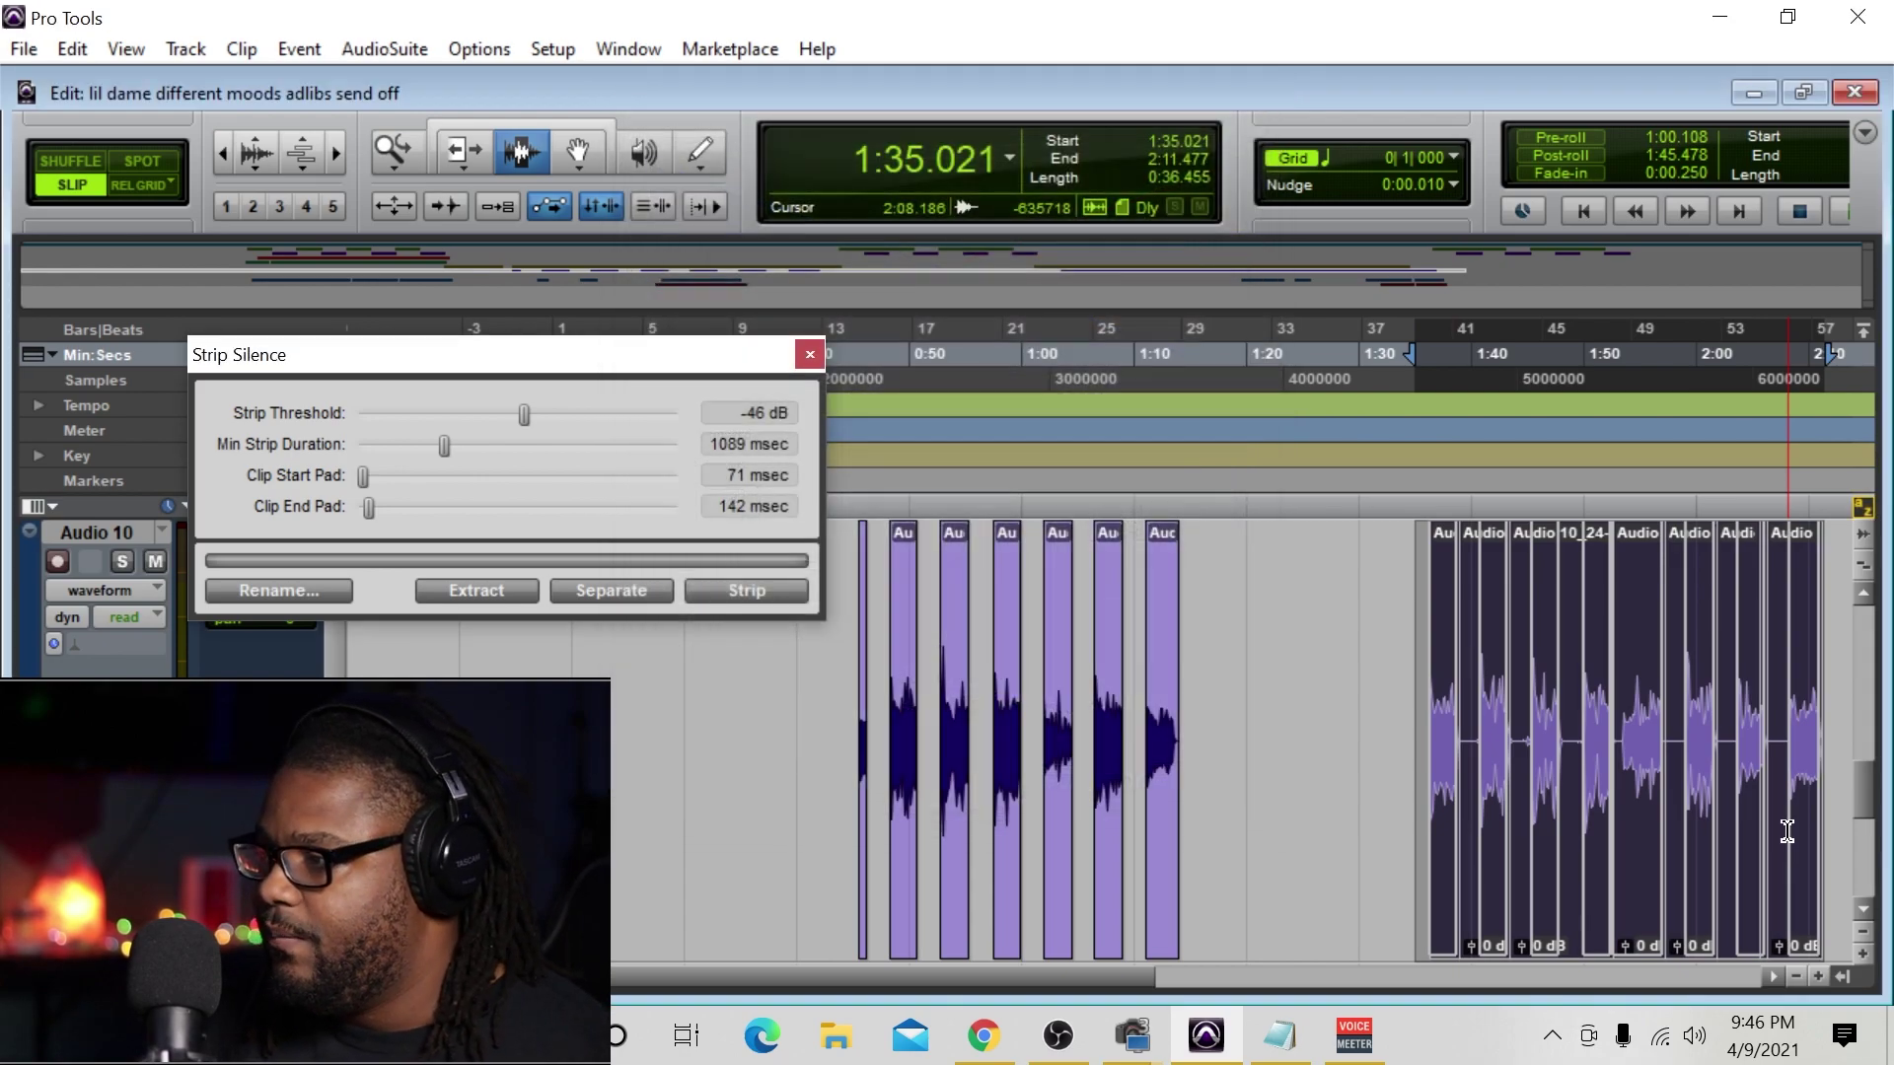
pyautogui.hotkey('ctrl', 'z')
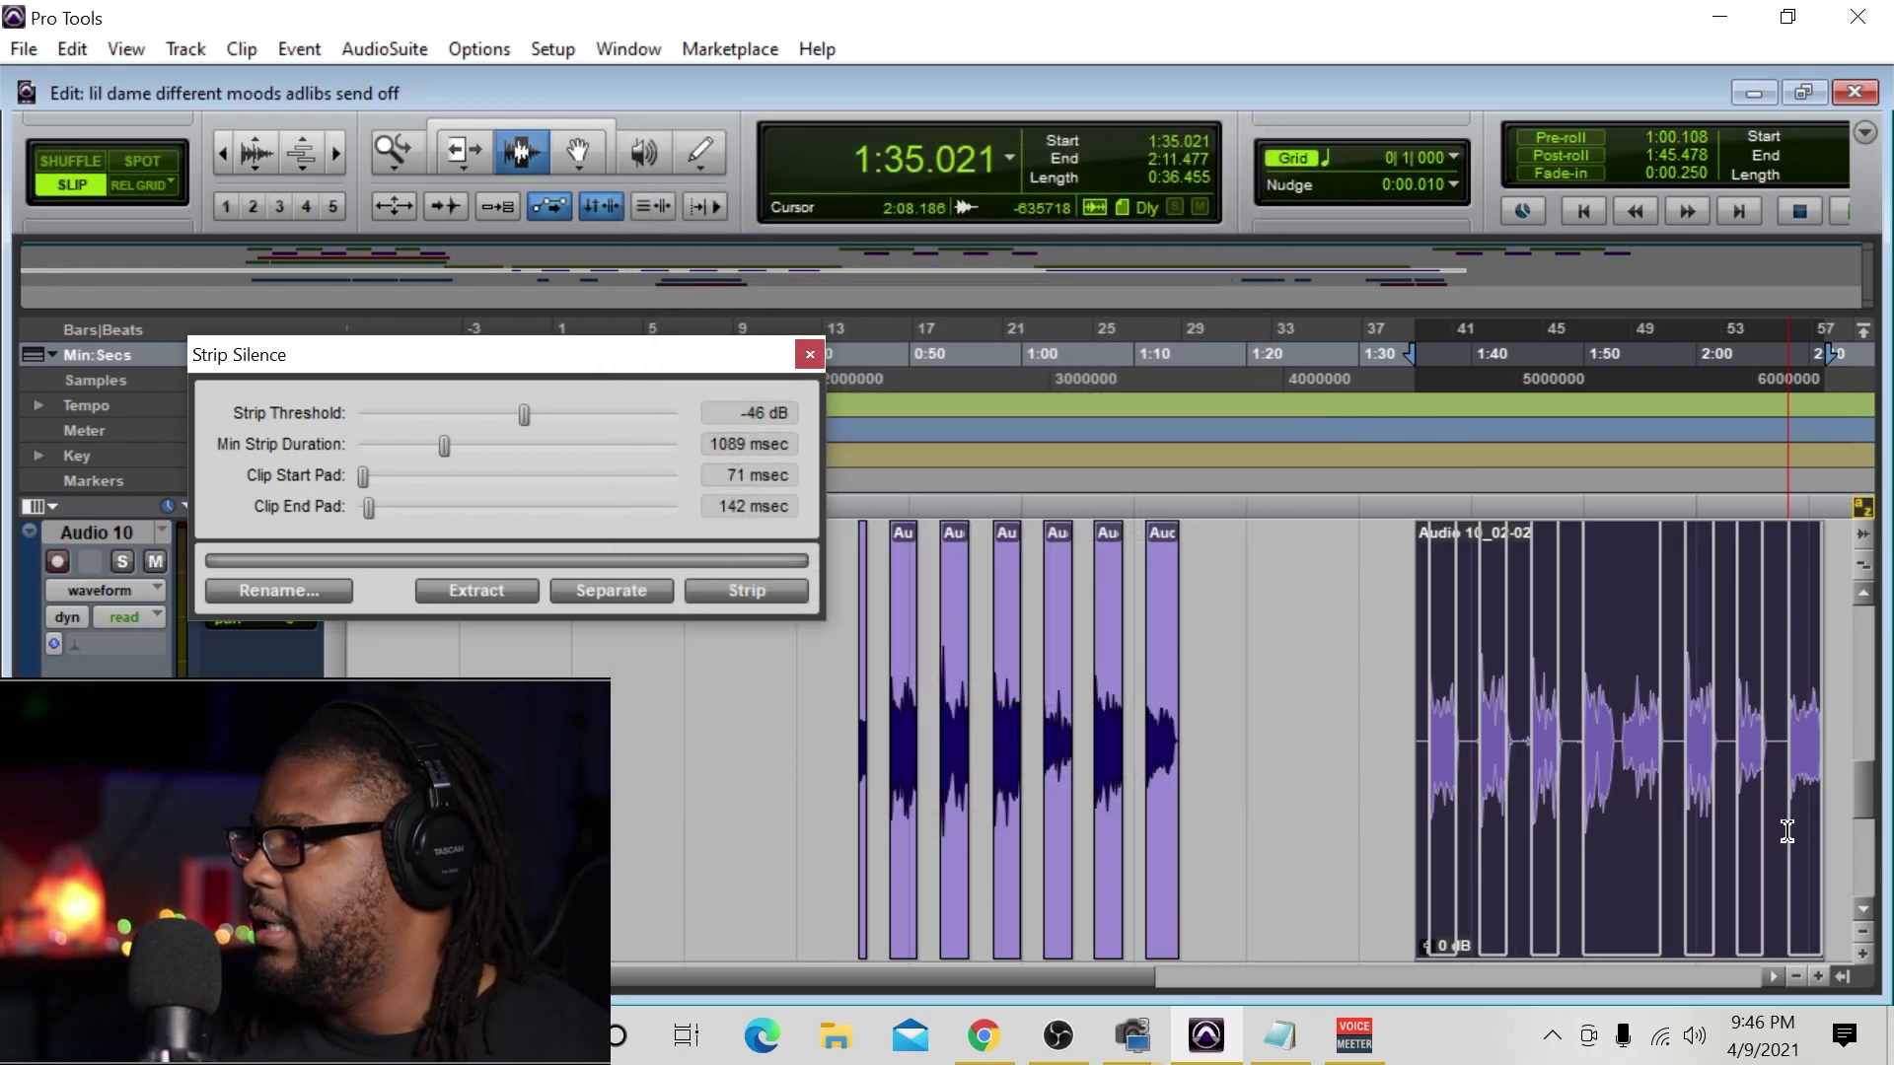
# Step: Strip the second take's silence into phrase clips Audio 10_02-04 through 10_02-07
pyautogui.click(1820, 977)
pyautogui.click(1820, 978)
pyautogui.click(1820, 977)
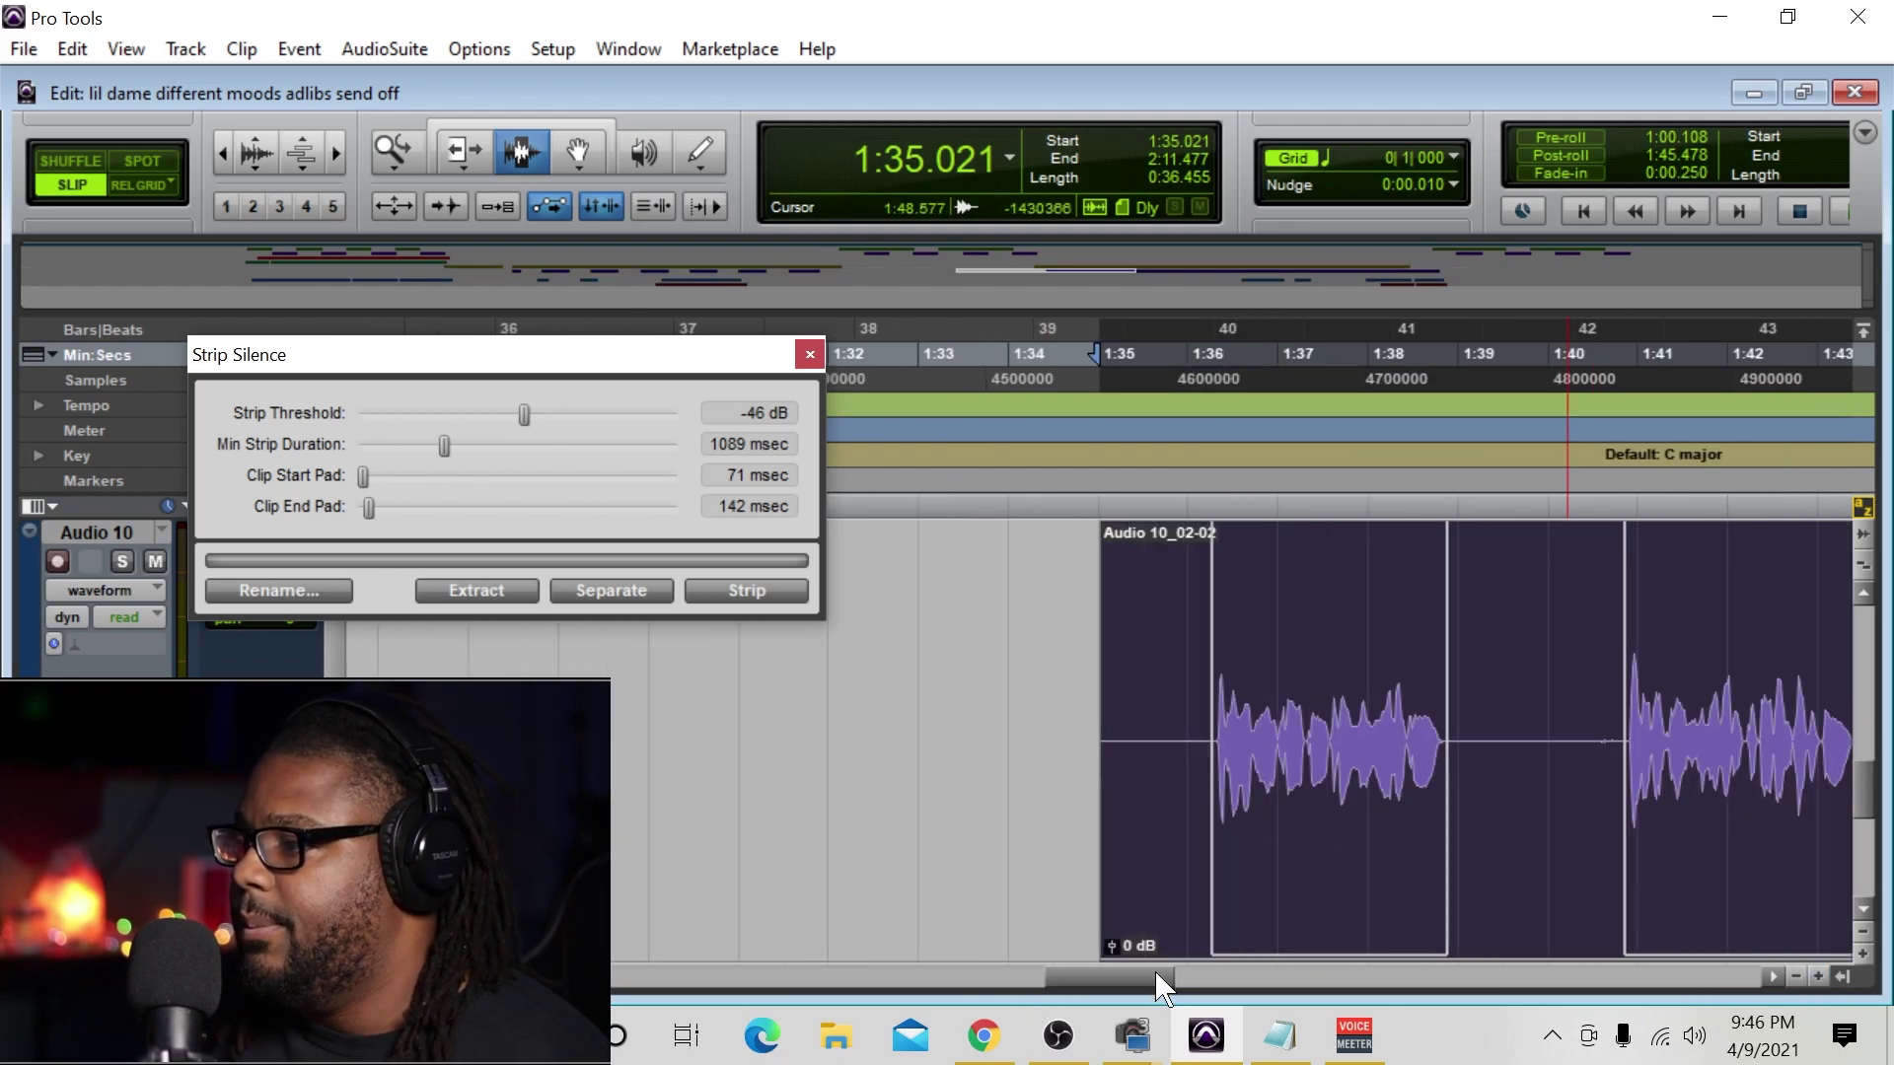
pyautogui.hscroll(5, 1161, 984)
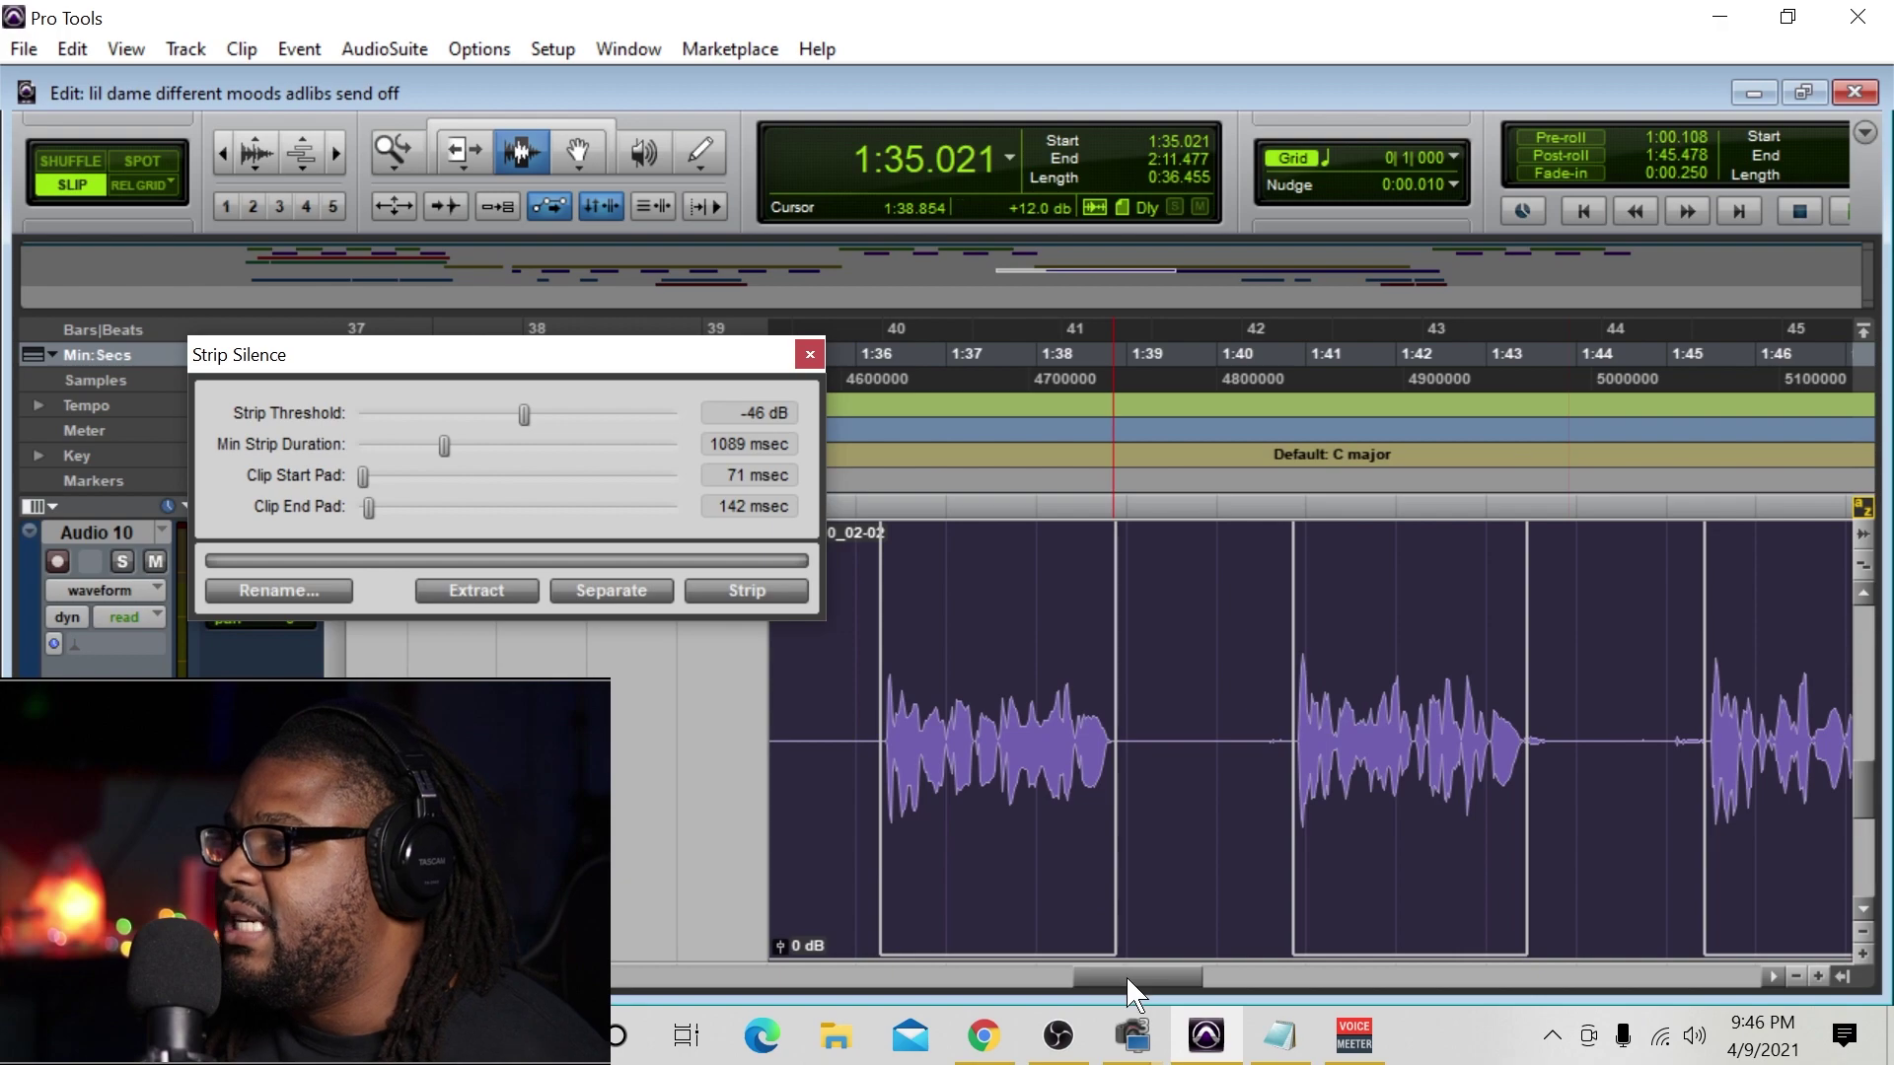
pyautogui.moveTo(1129, 980); pyautogui.dragTo(1193, 989)
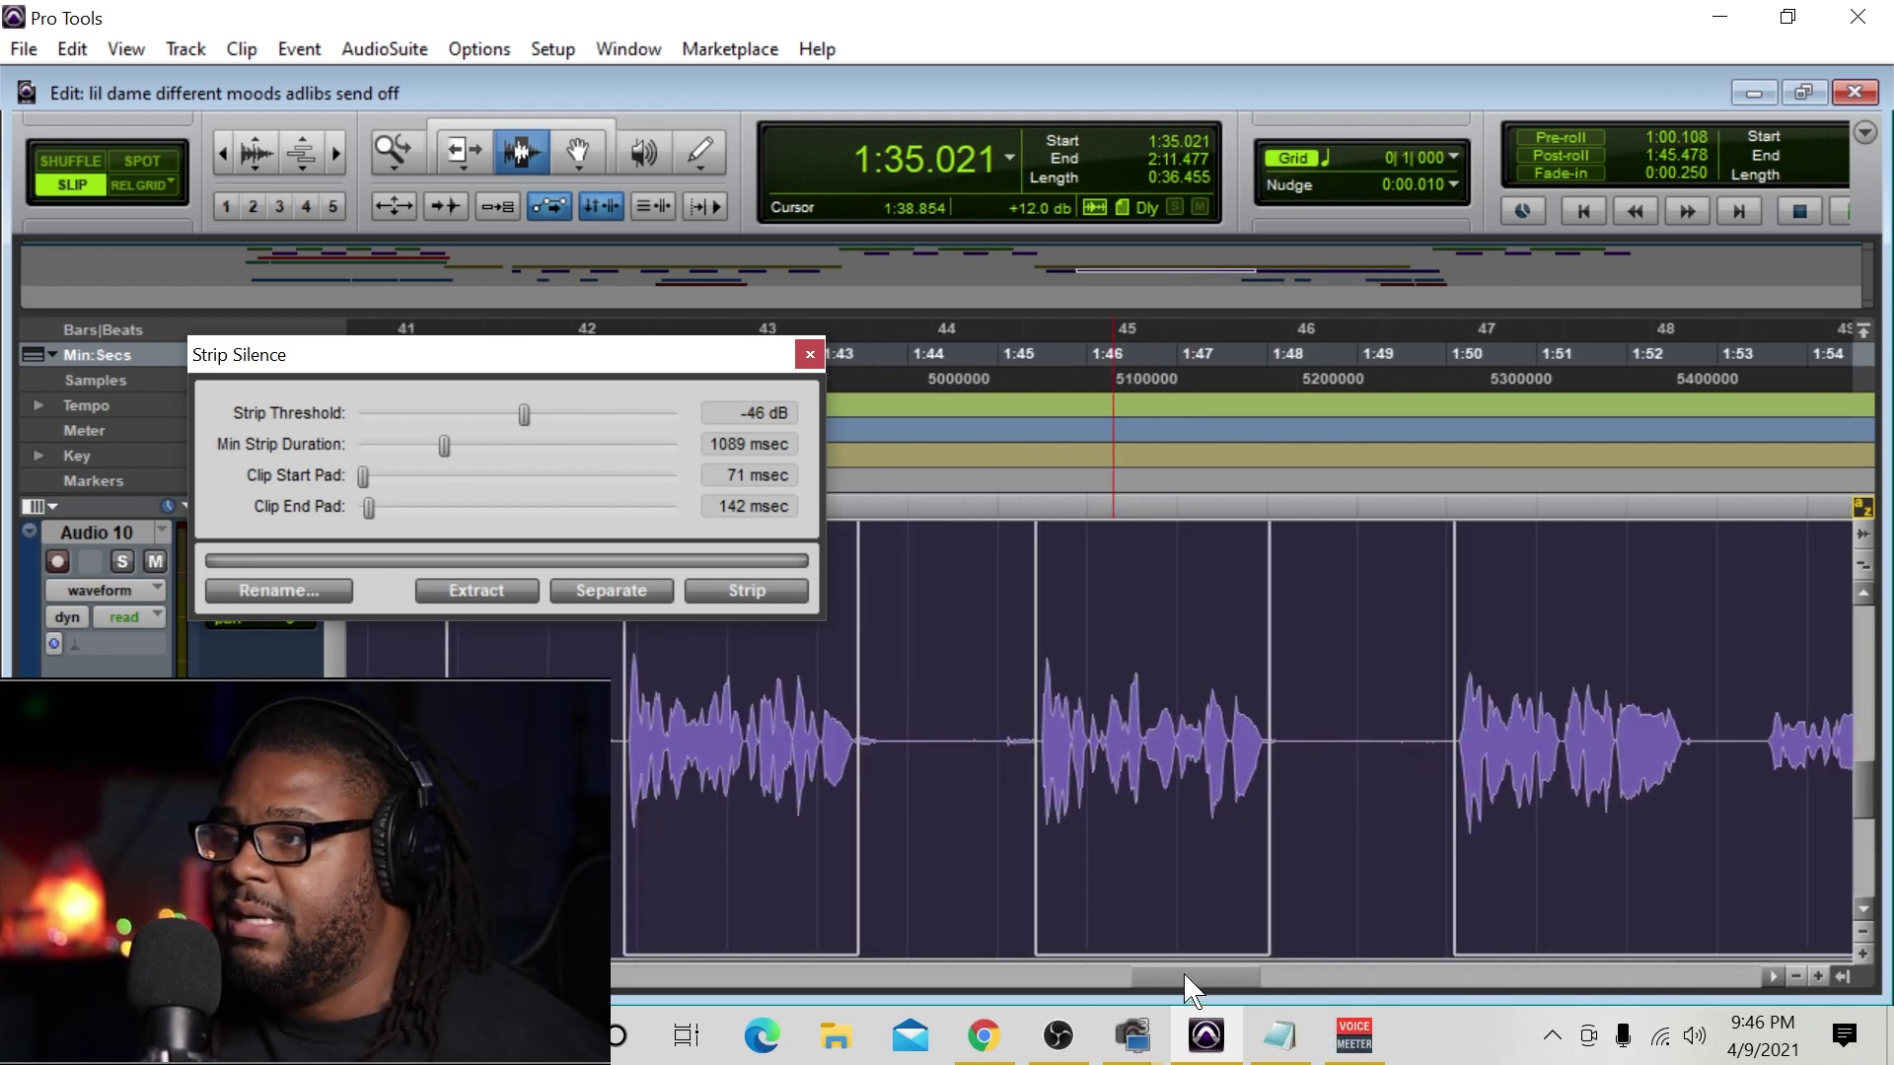
pyautogui.click(747, 592)
pyautogui.click(221, 153)
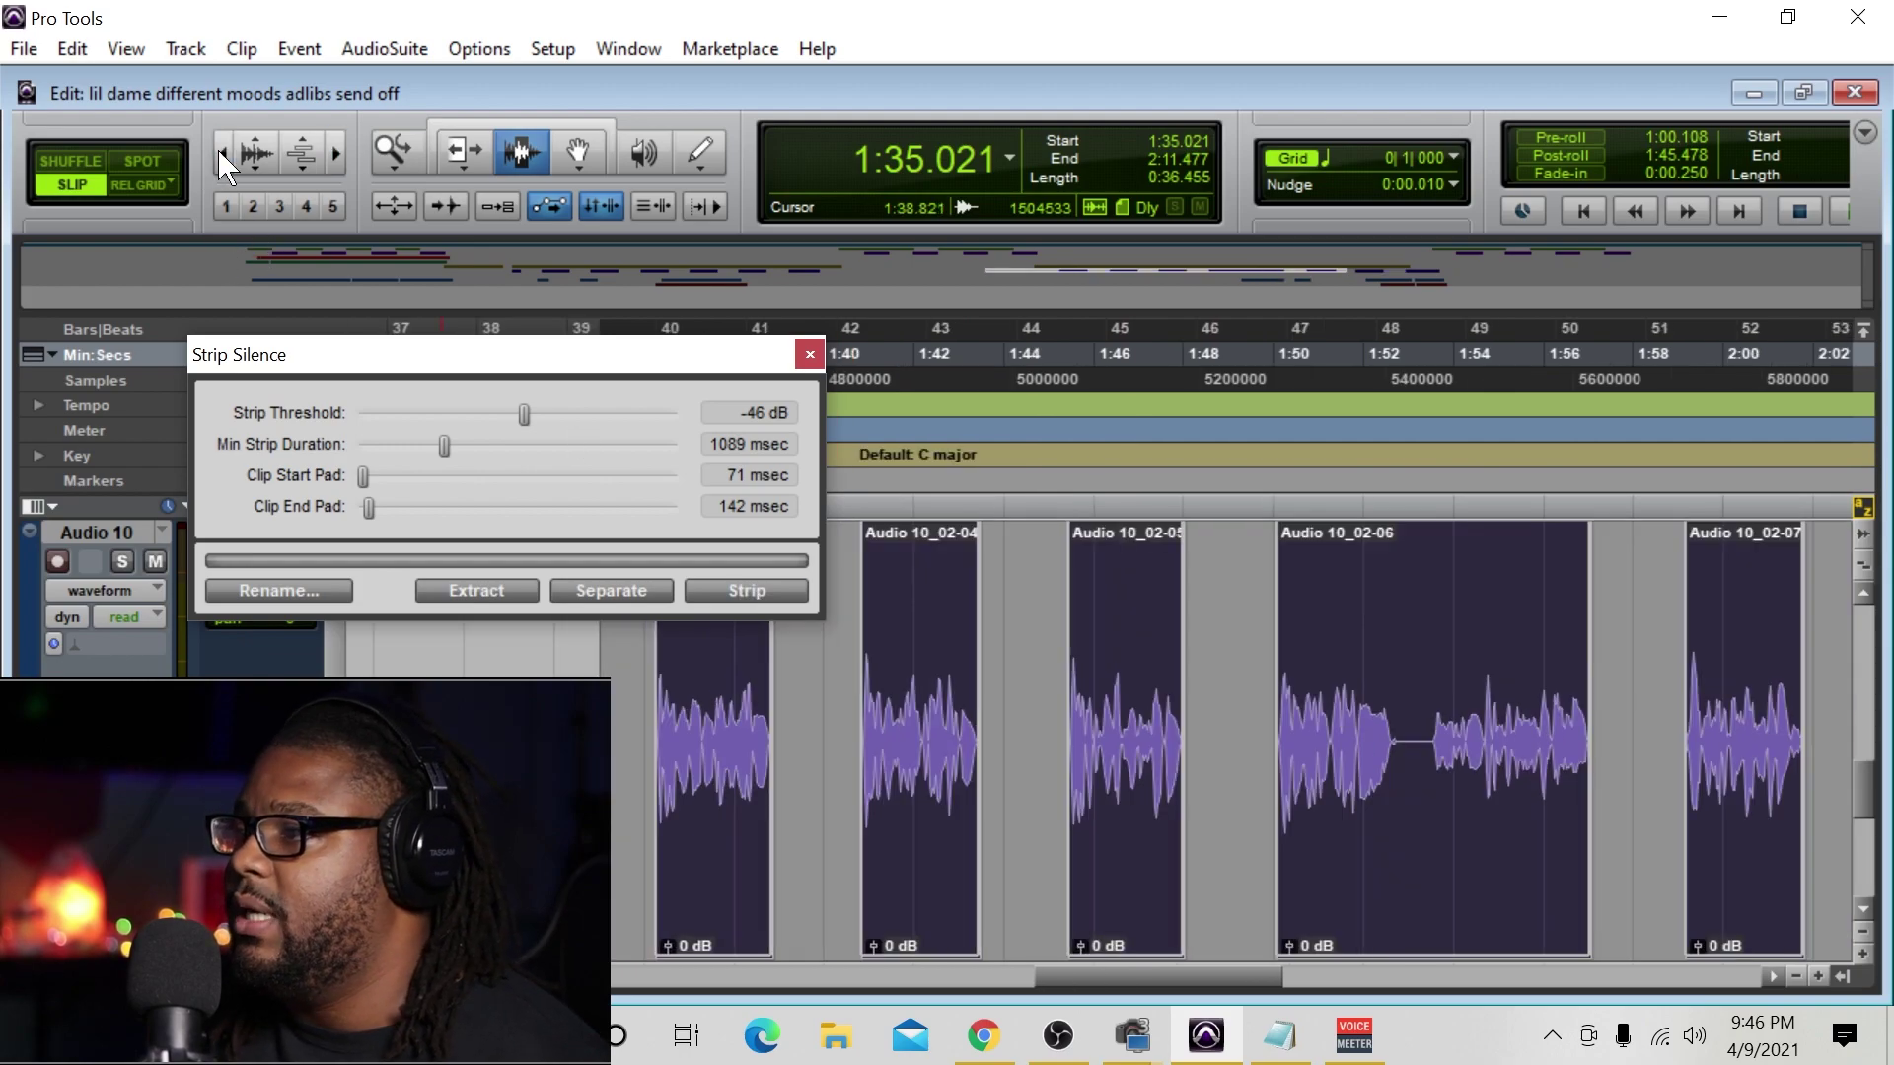
pyautogui.click(221, 153)
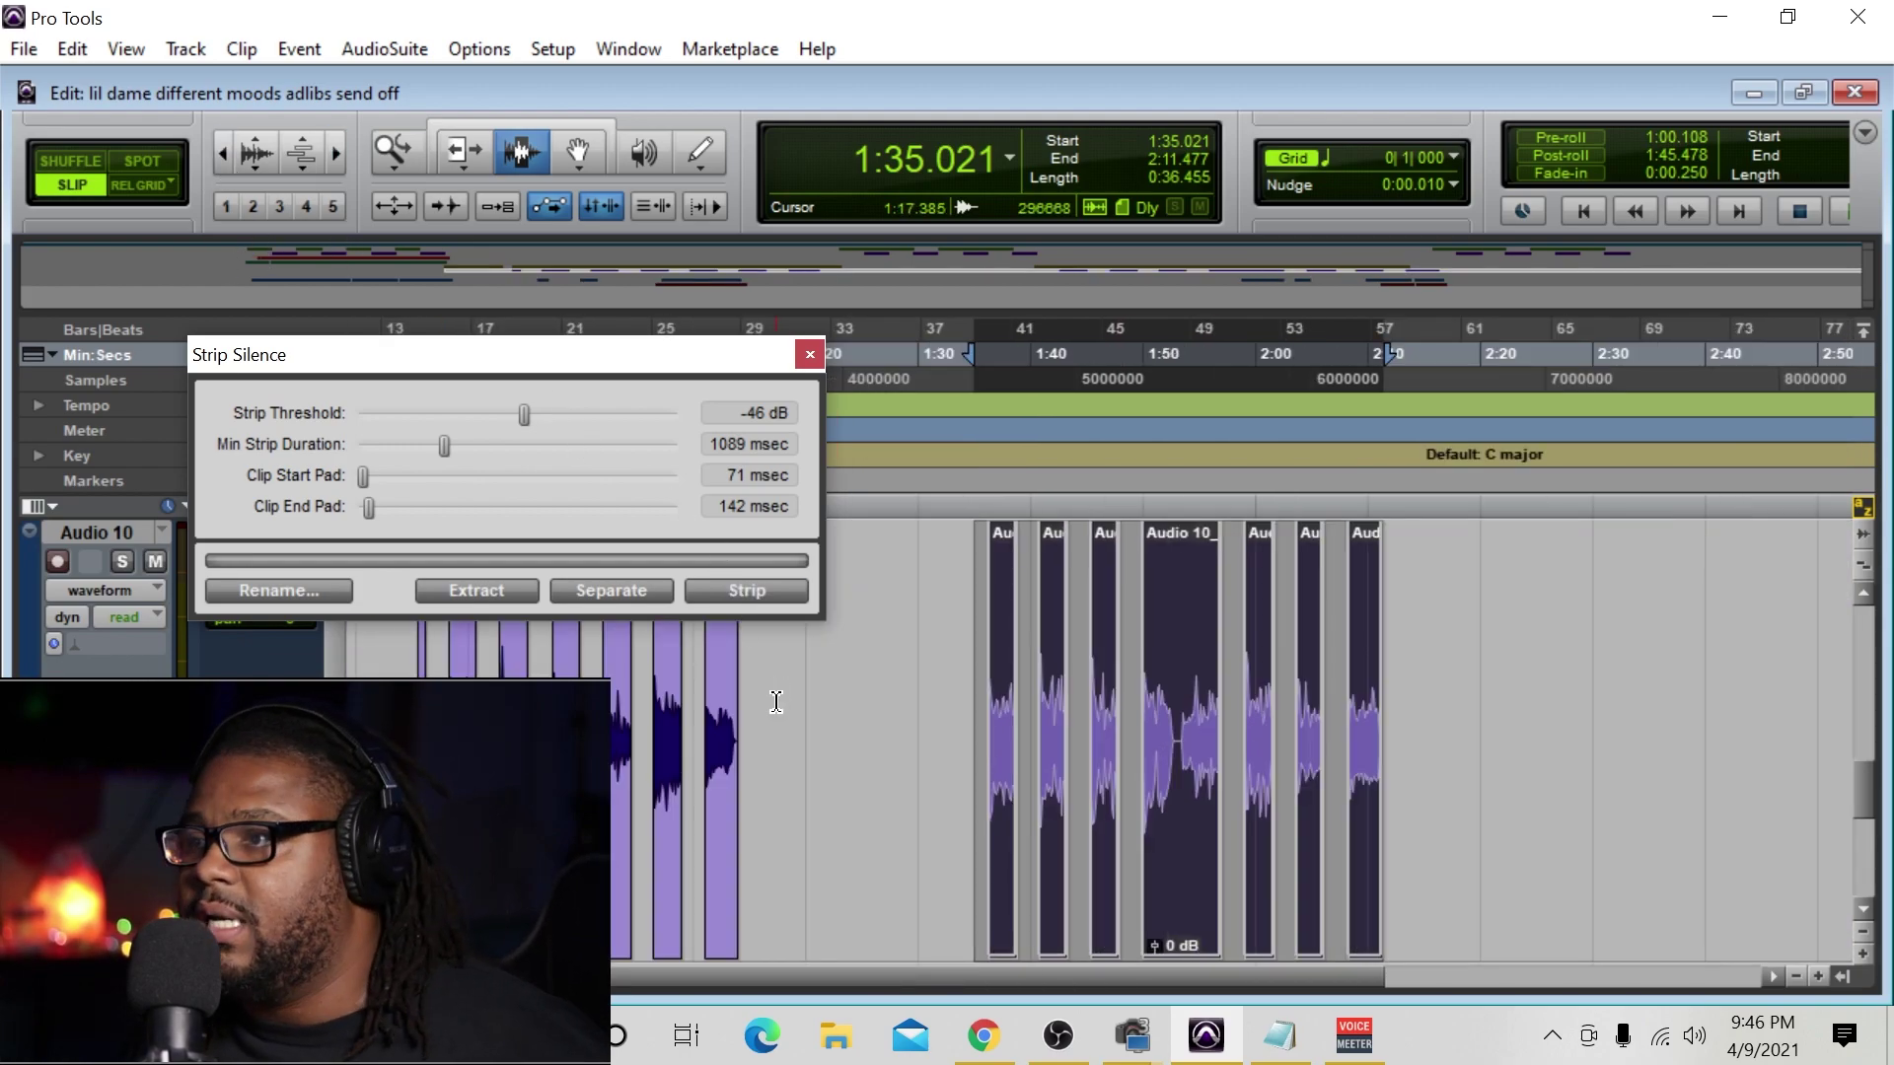
# Step: Apply 10 ms centred batch fades to all clips of the first take
pyautogui.doubleClick(405, 789)
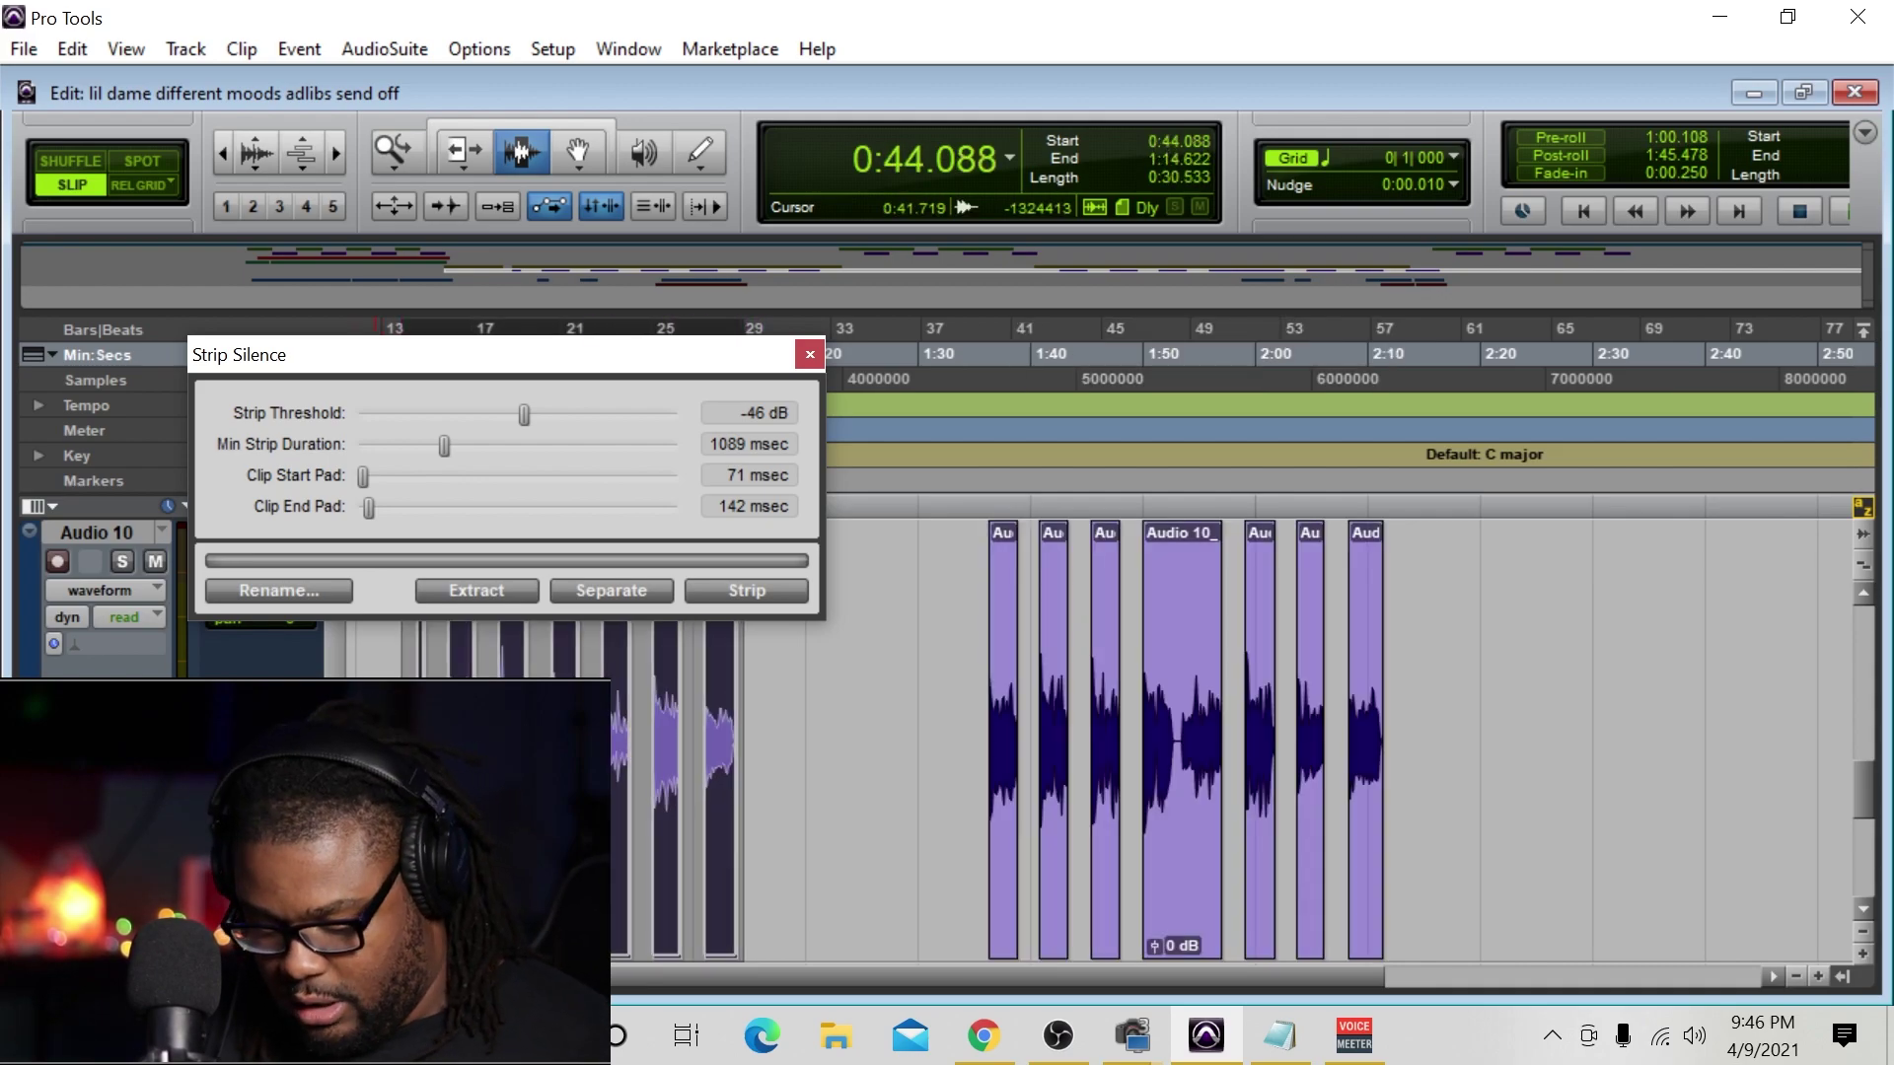
pyautogui.hotkey('ctrl', 'f')
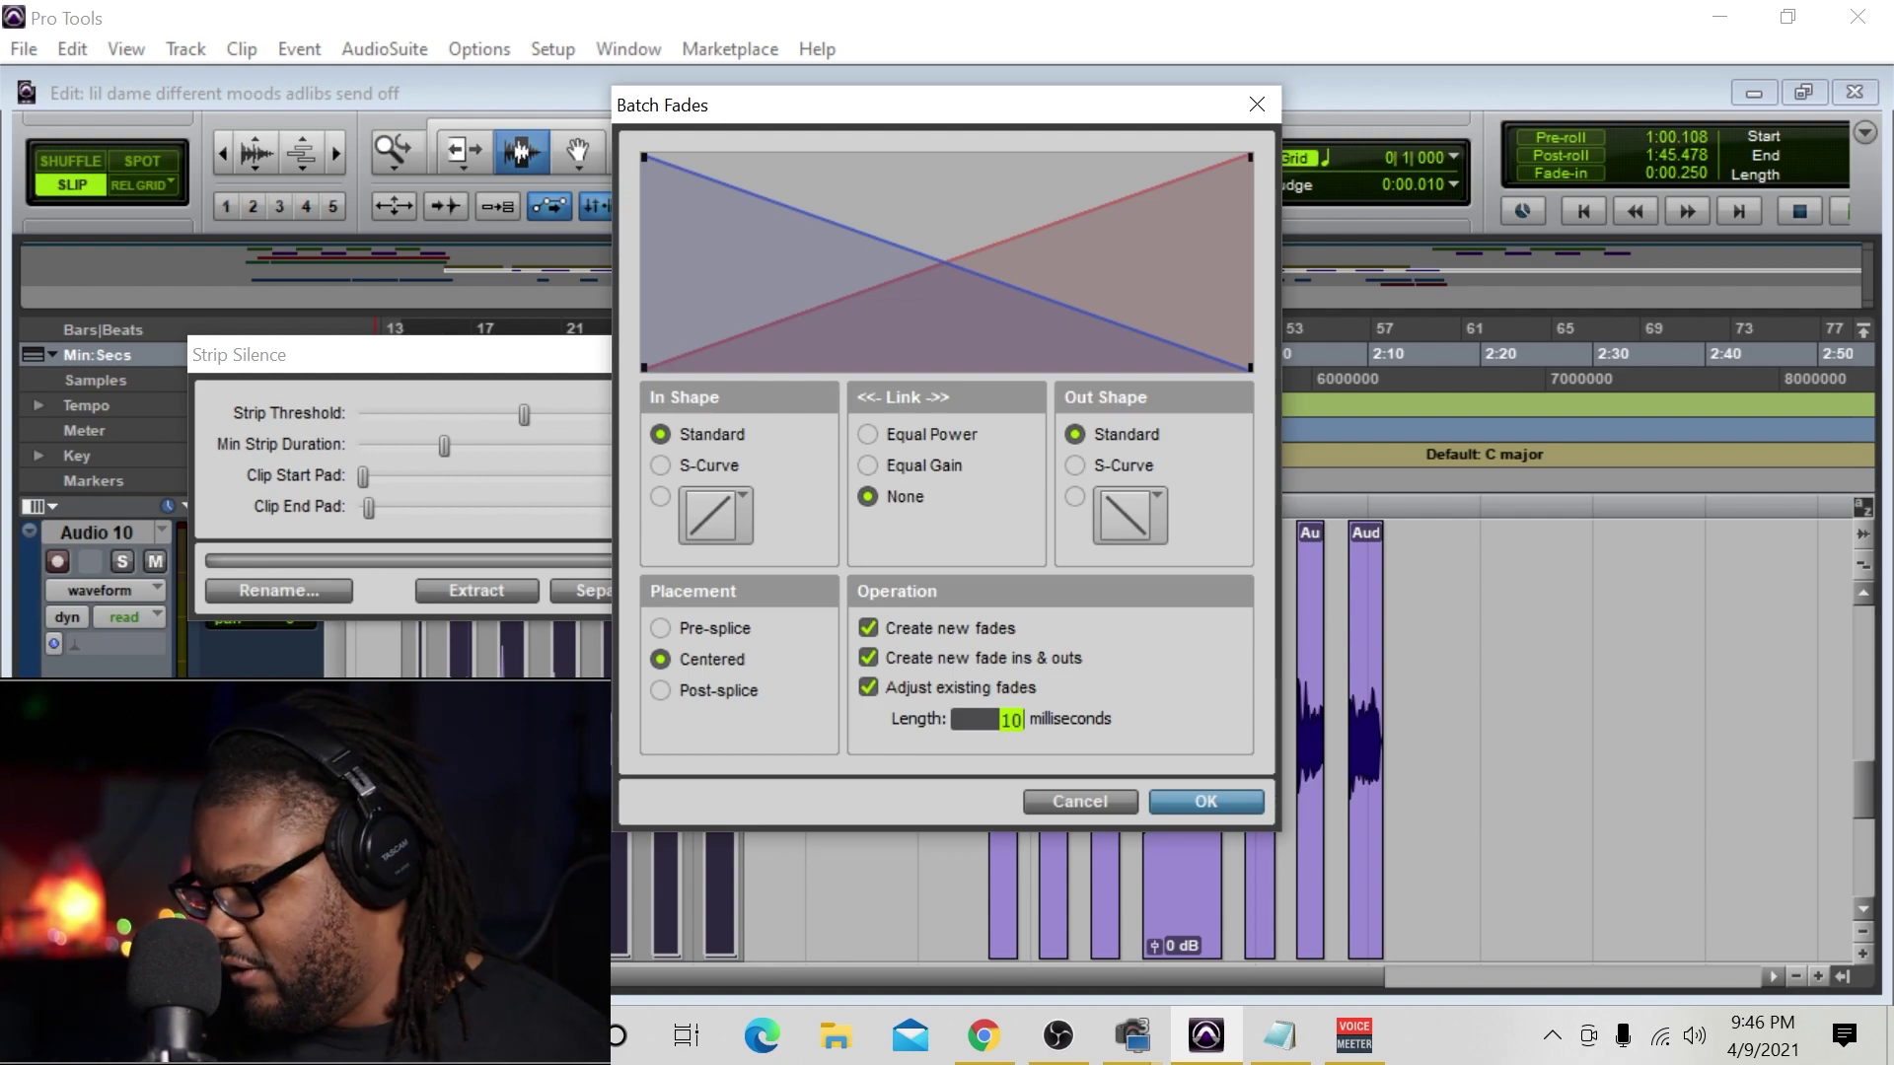
pyautogui.press('Return')
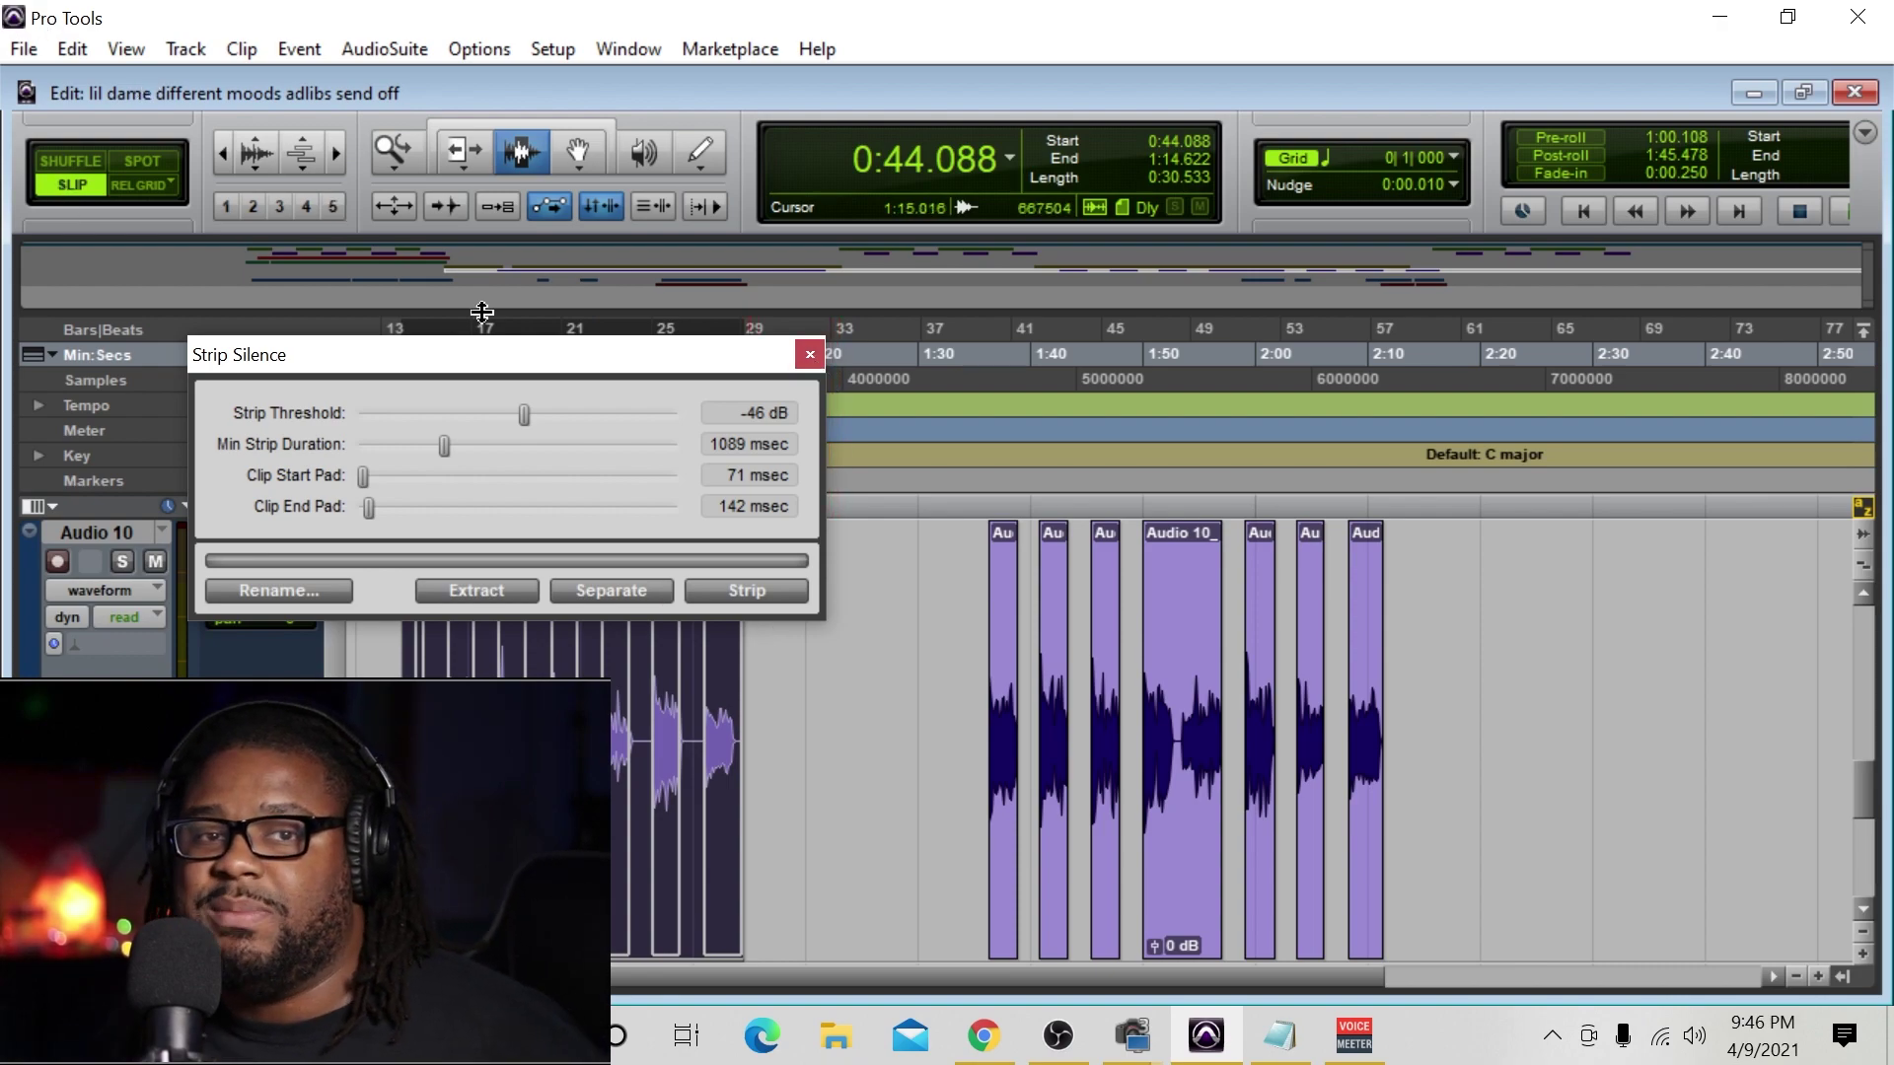
# Step: Close Strip Silence and start a new marker, Location 1, at 0:44.088
pyautogui.click(809, 354)
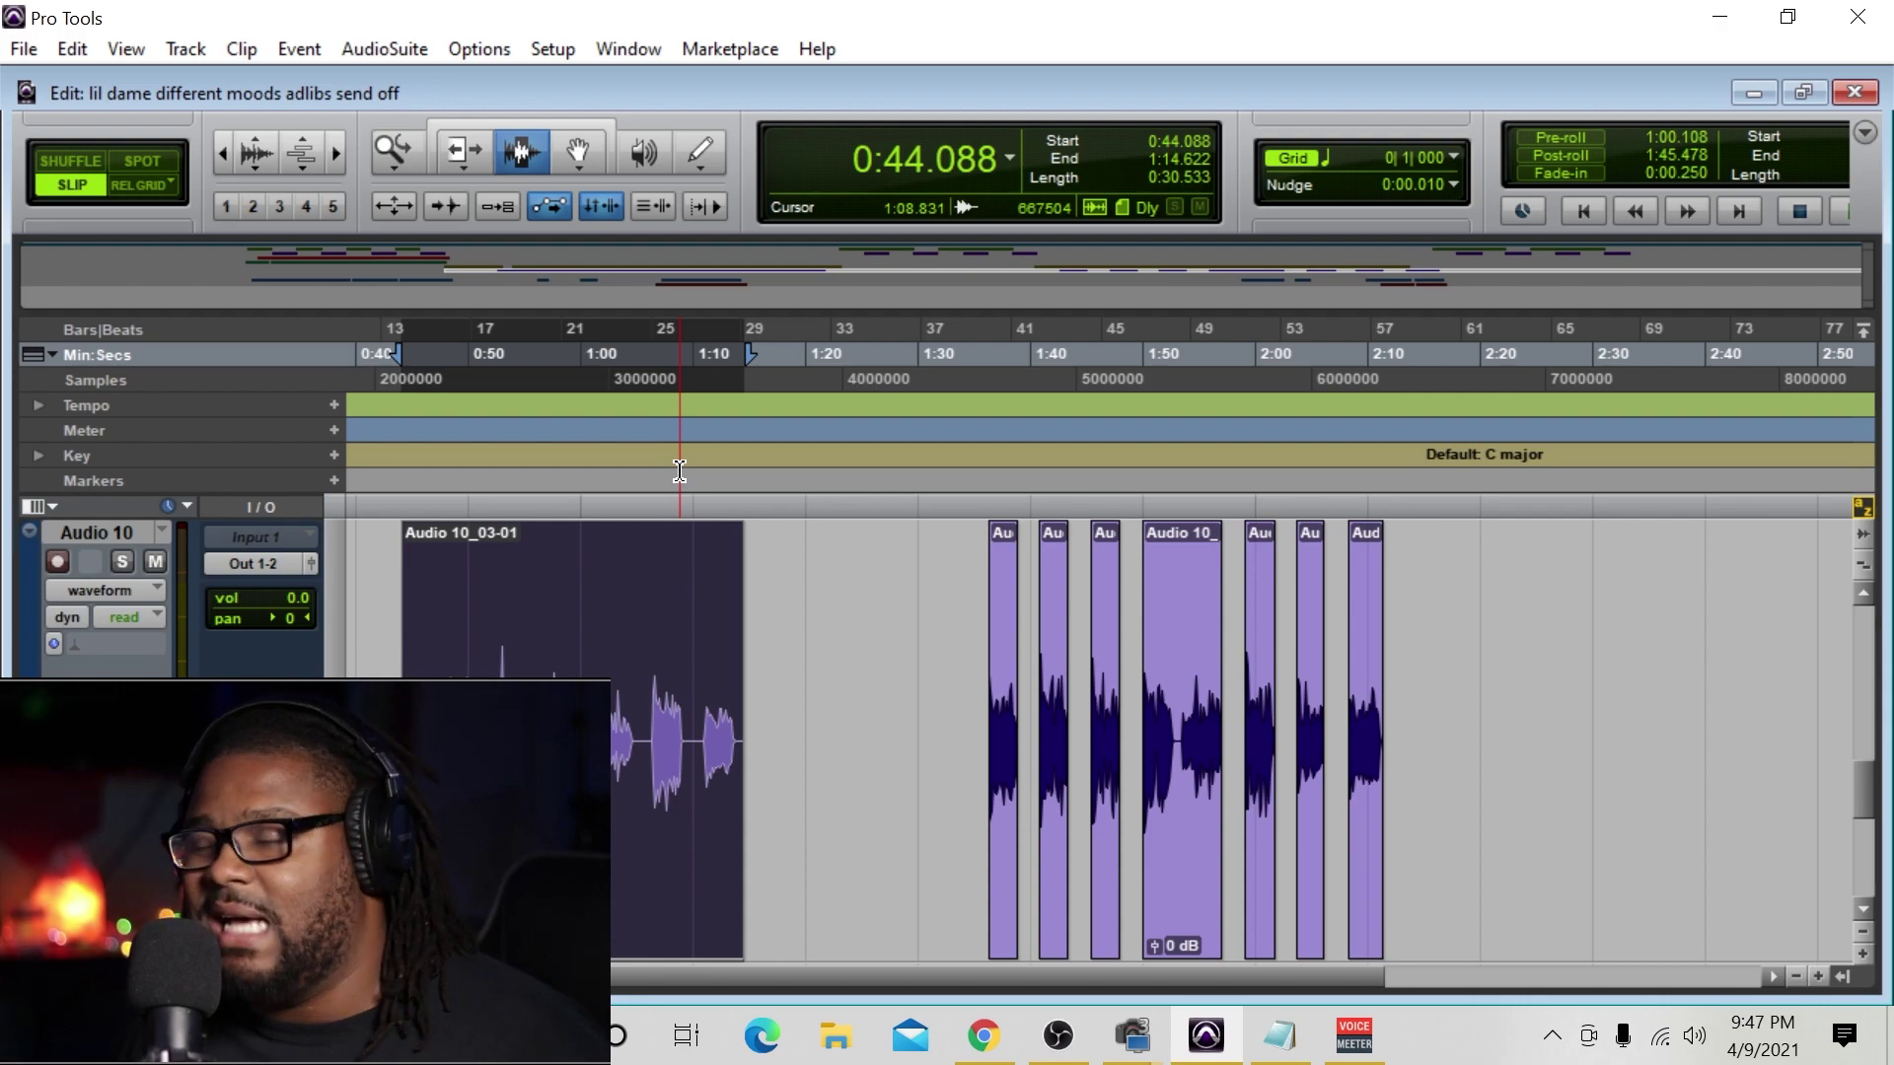
pyautogui.press('Return')
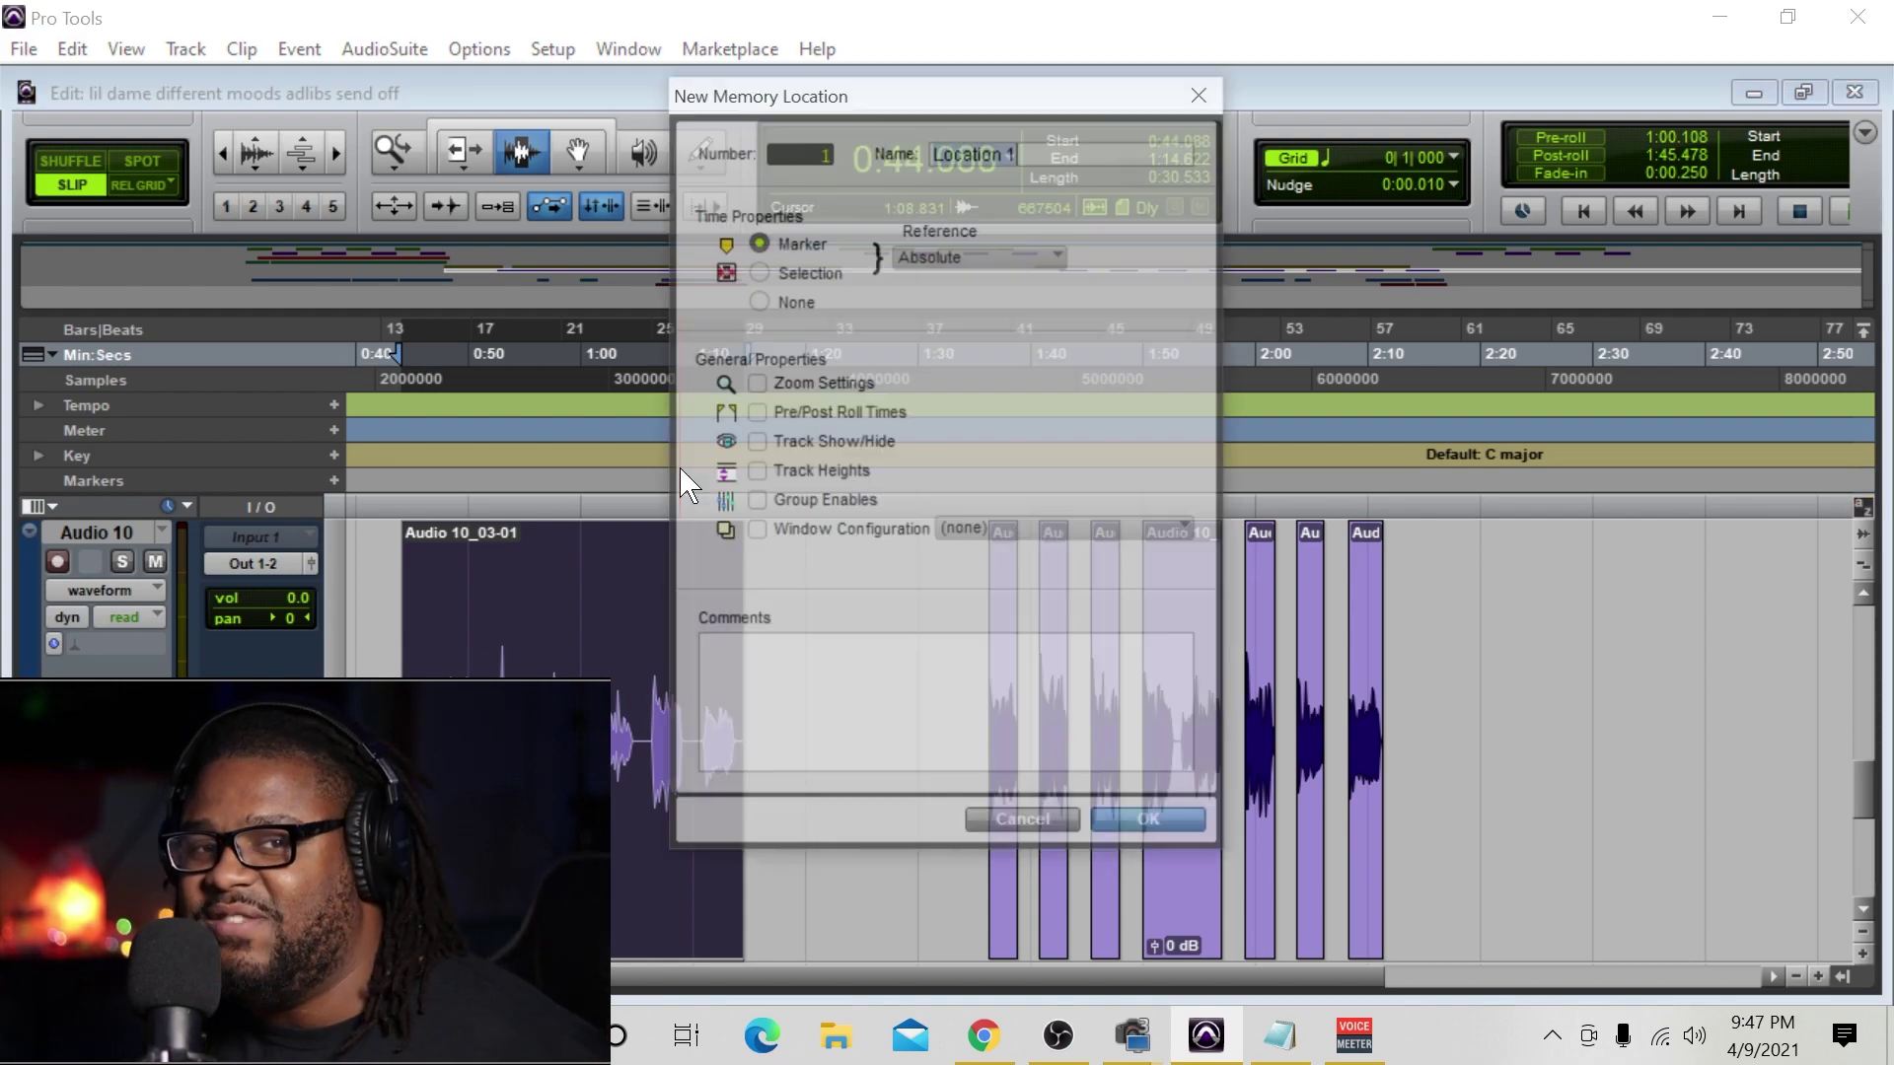